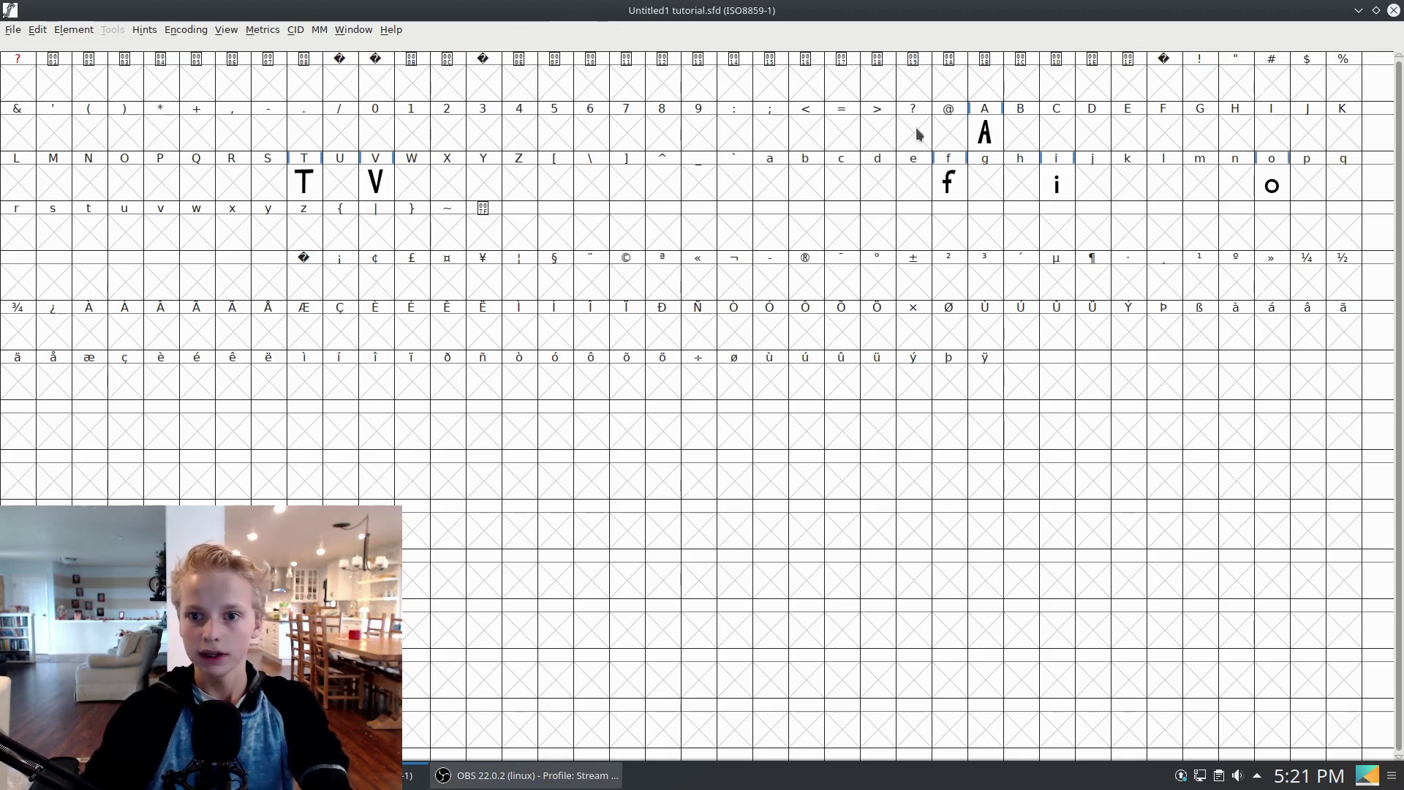
Glance at the A glyph, then open a new metrics window.
double_click(1000, 134)
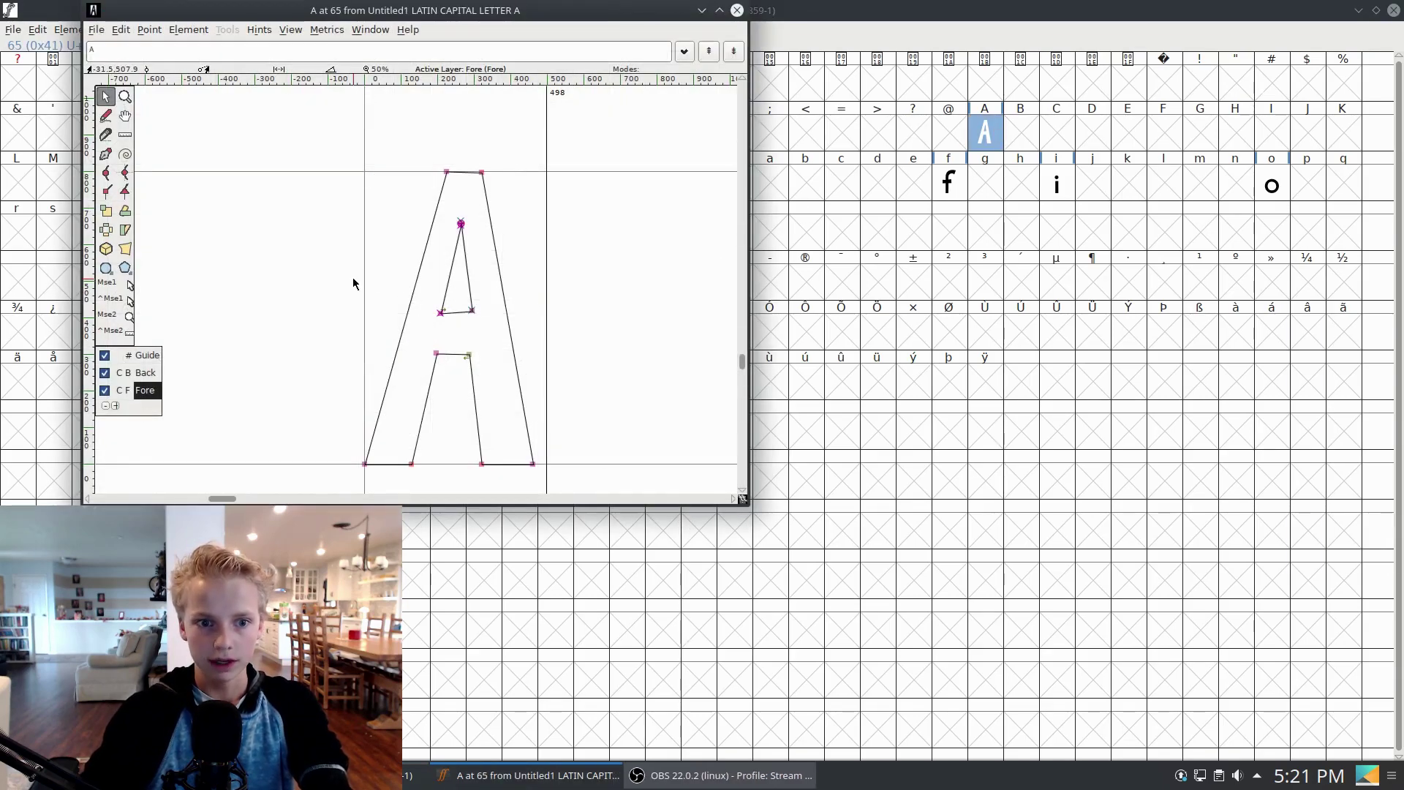
click(737, 10)
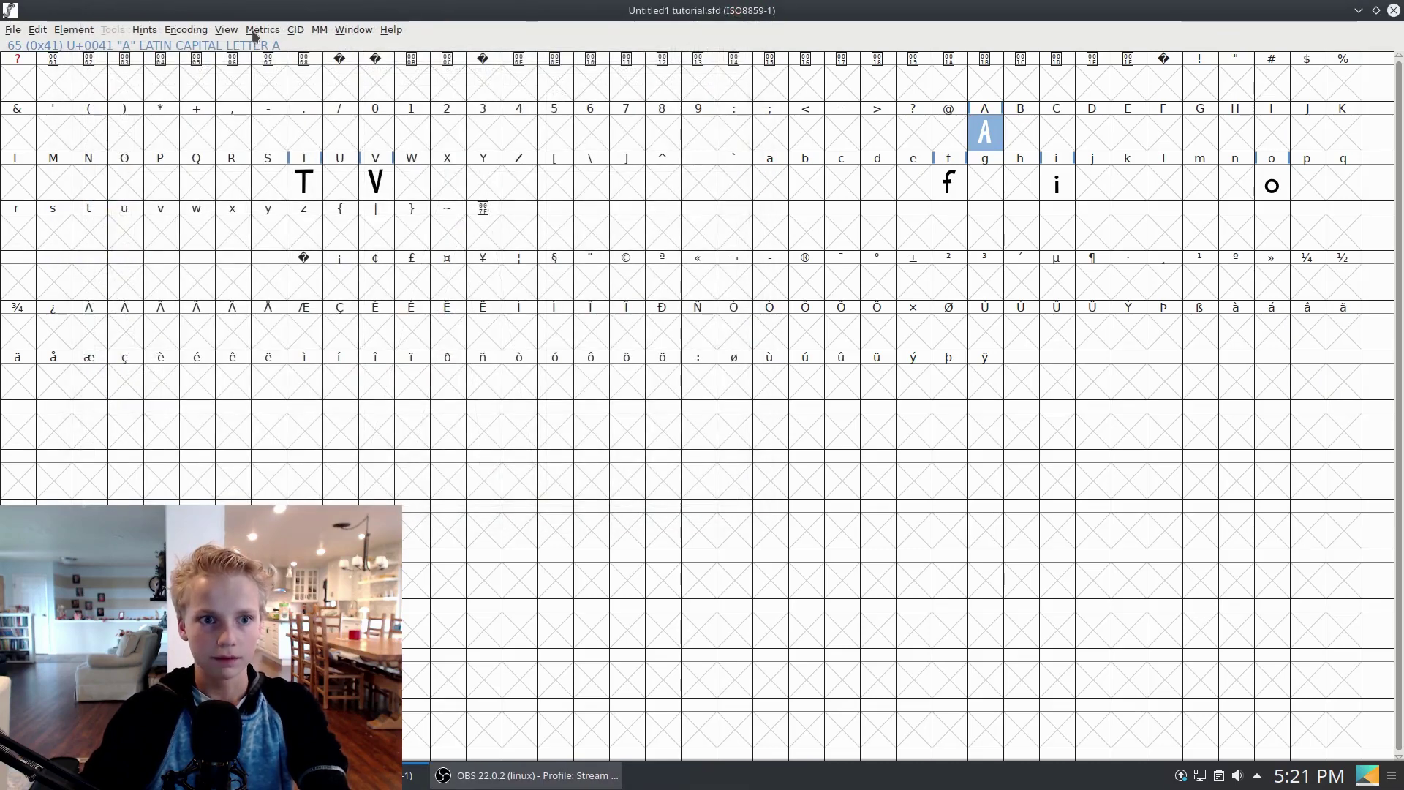
click(269, 31)
click(284, 50)
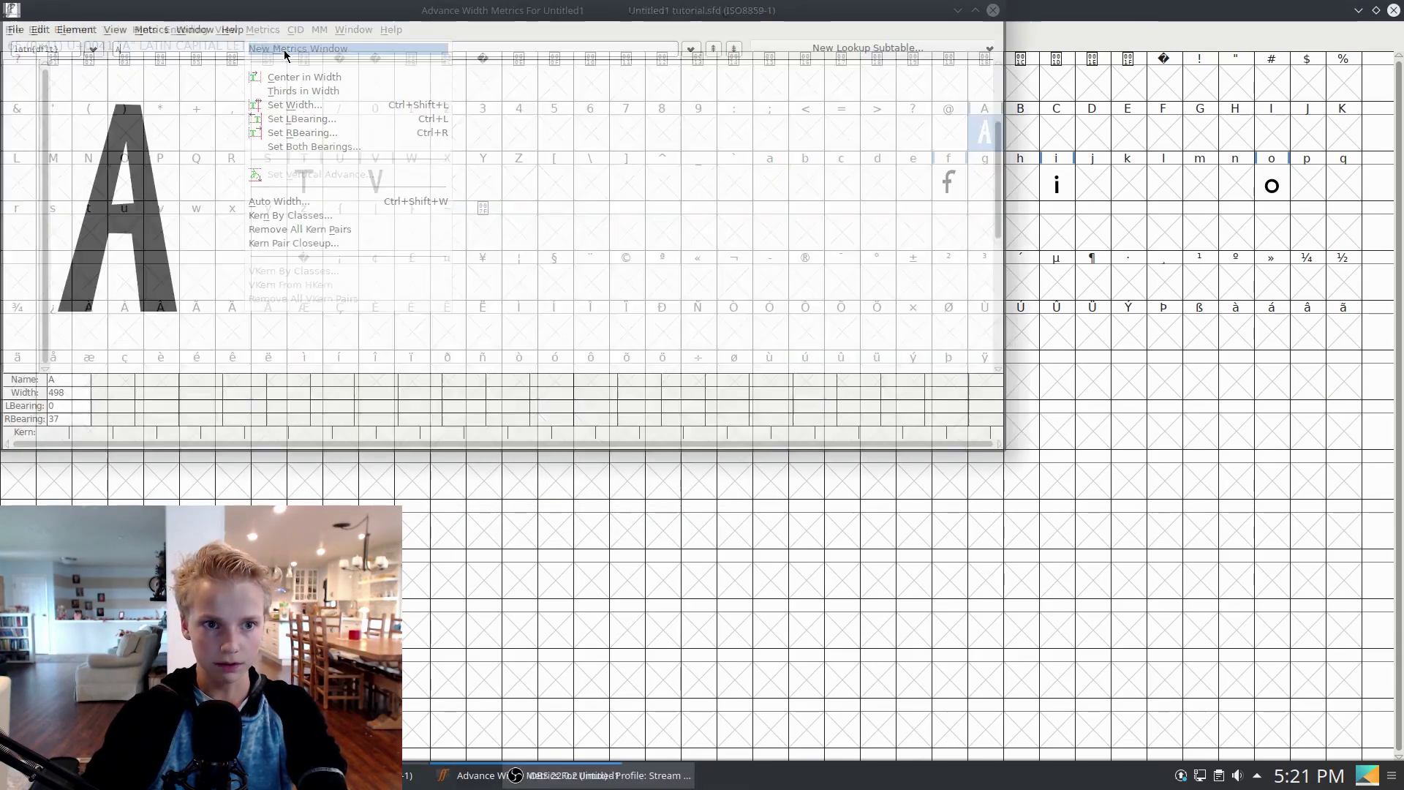
Preview the test strings AAATTT, Tf and TA, and finally fo, in the metrics window.
text(AAA)
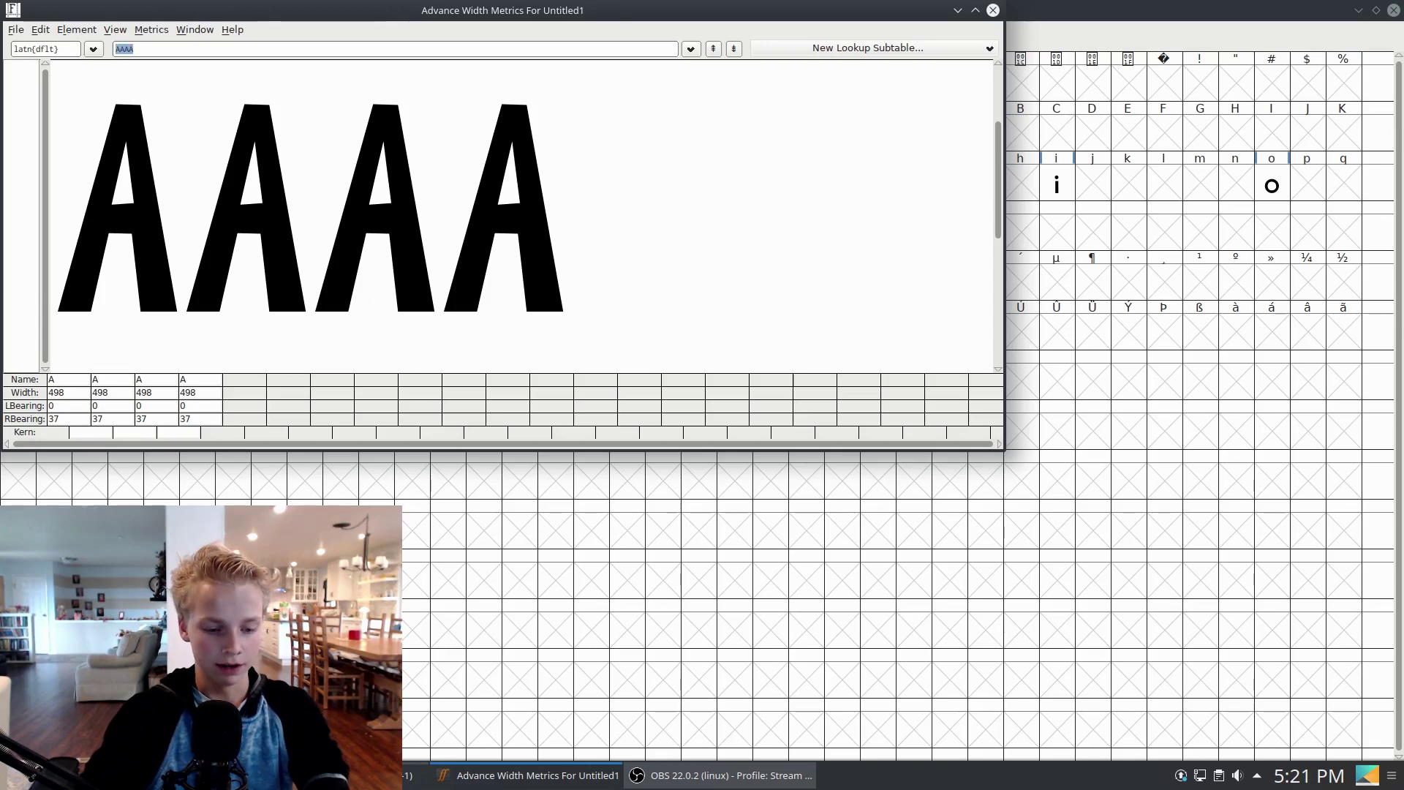
text(TTT)
drag(140, 54, 106, 52)
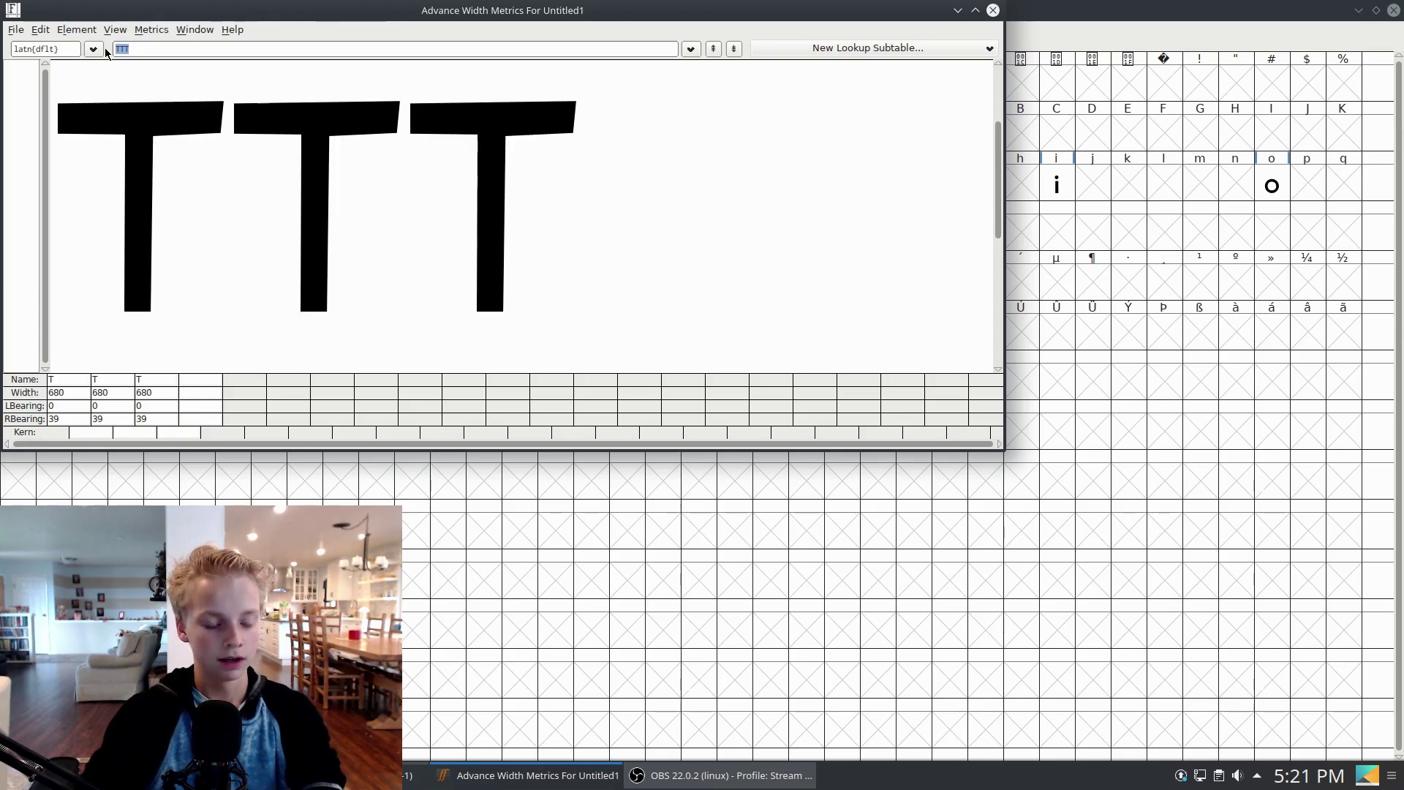
text(Tf)
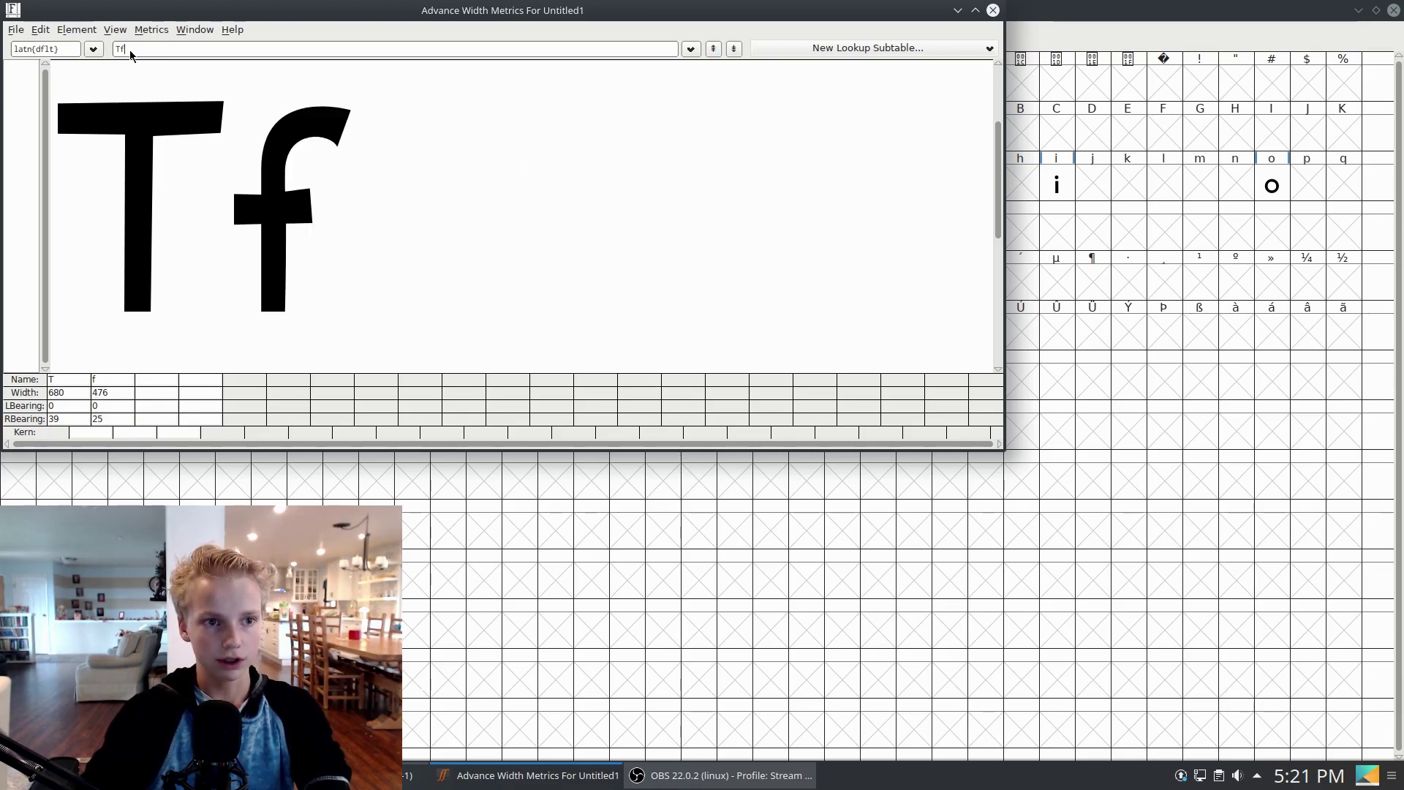
drag(130, 49, 103, 50)
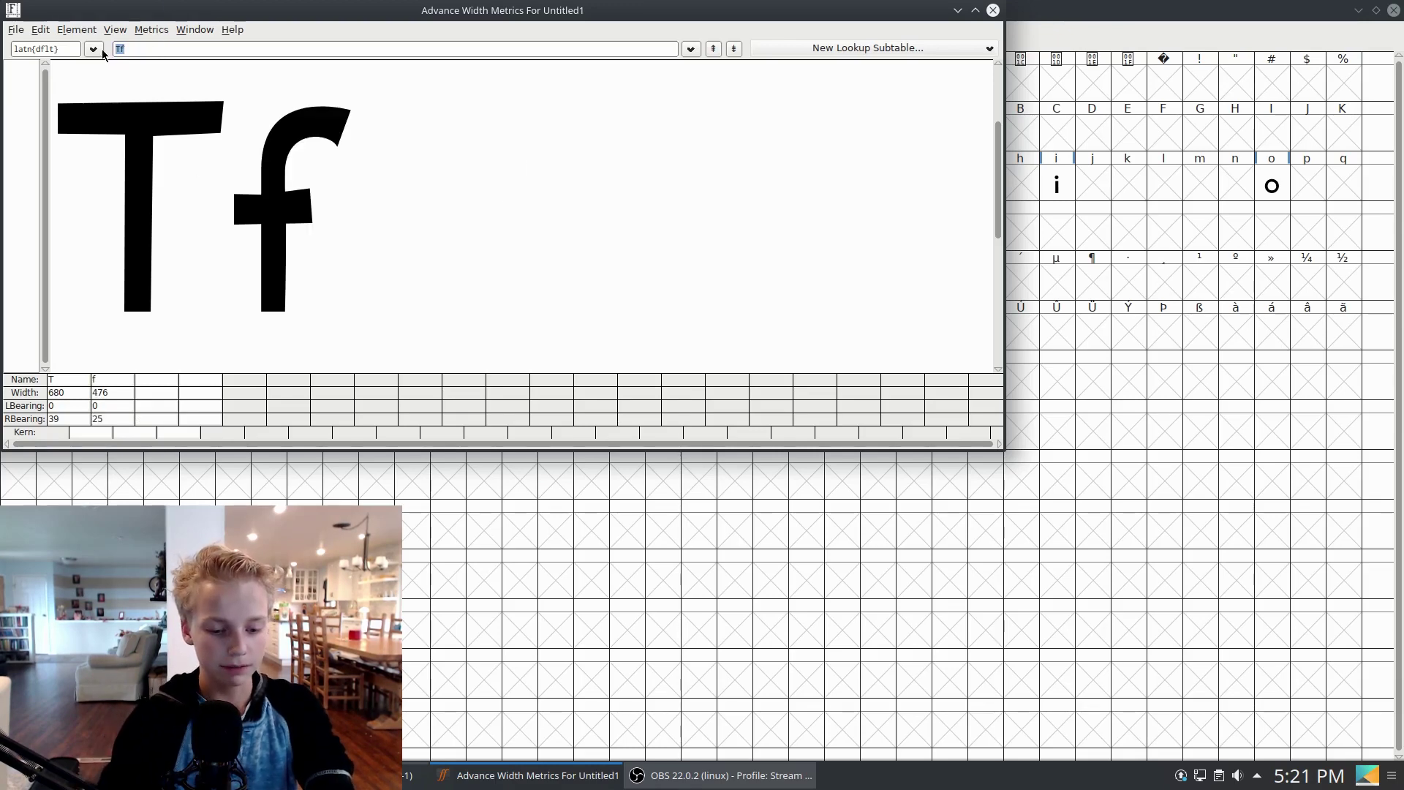
text(t)
key(BackSpace)
text(TA)
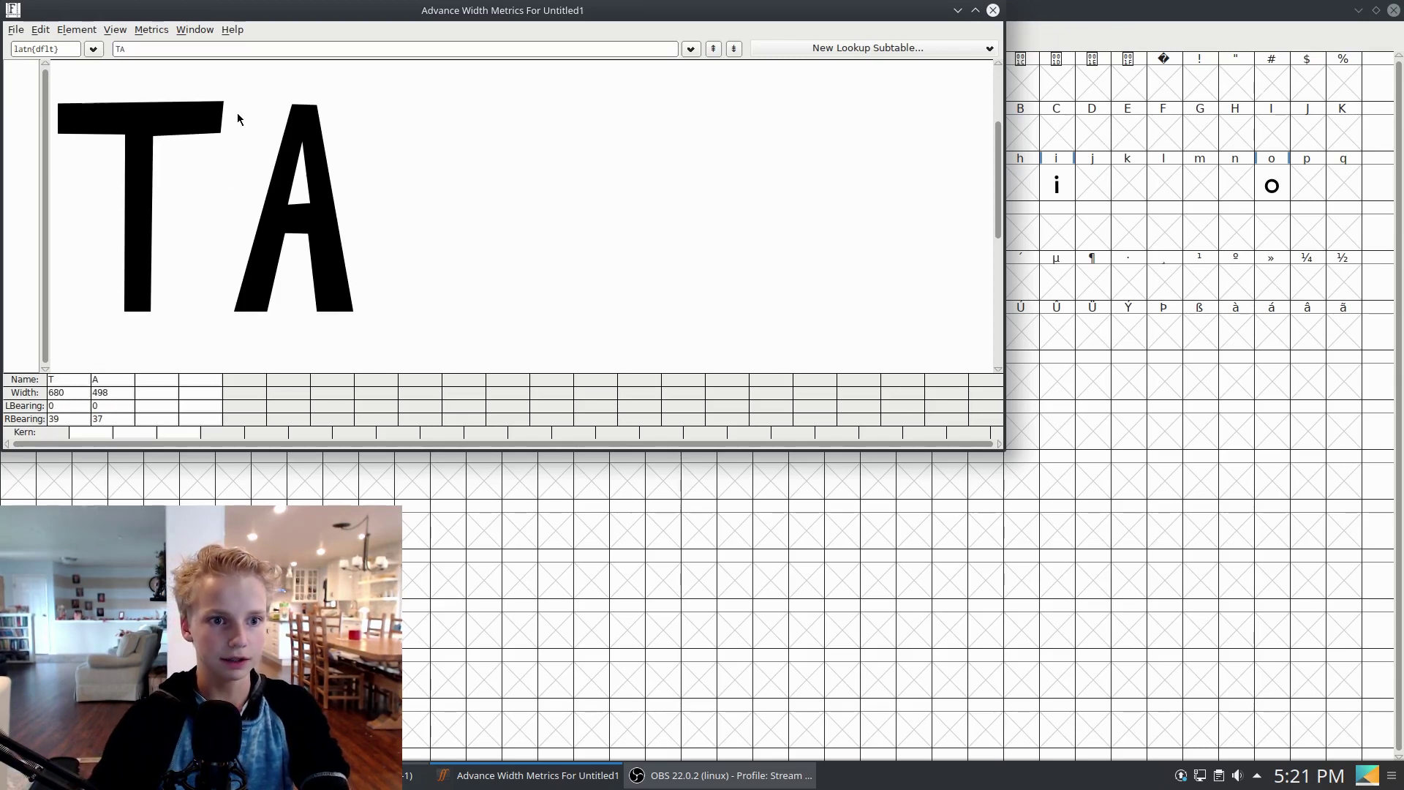
double_click(118, 48)
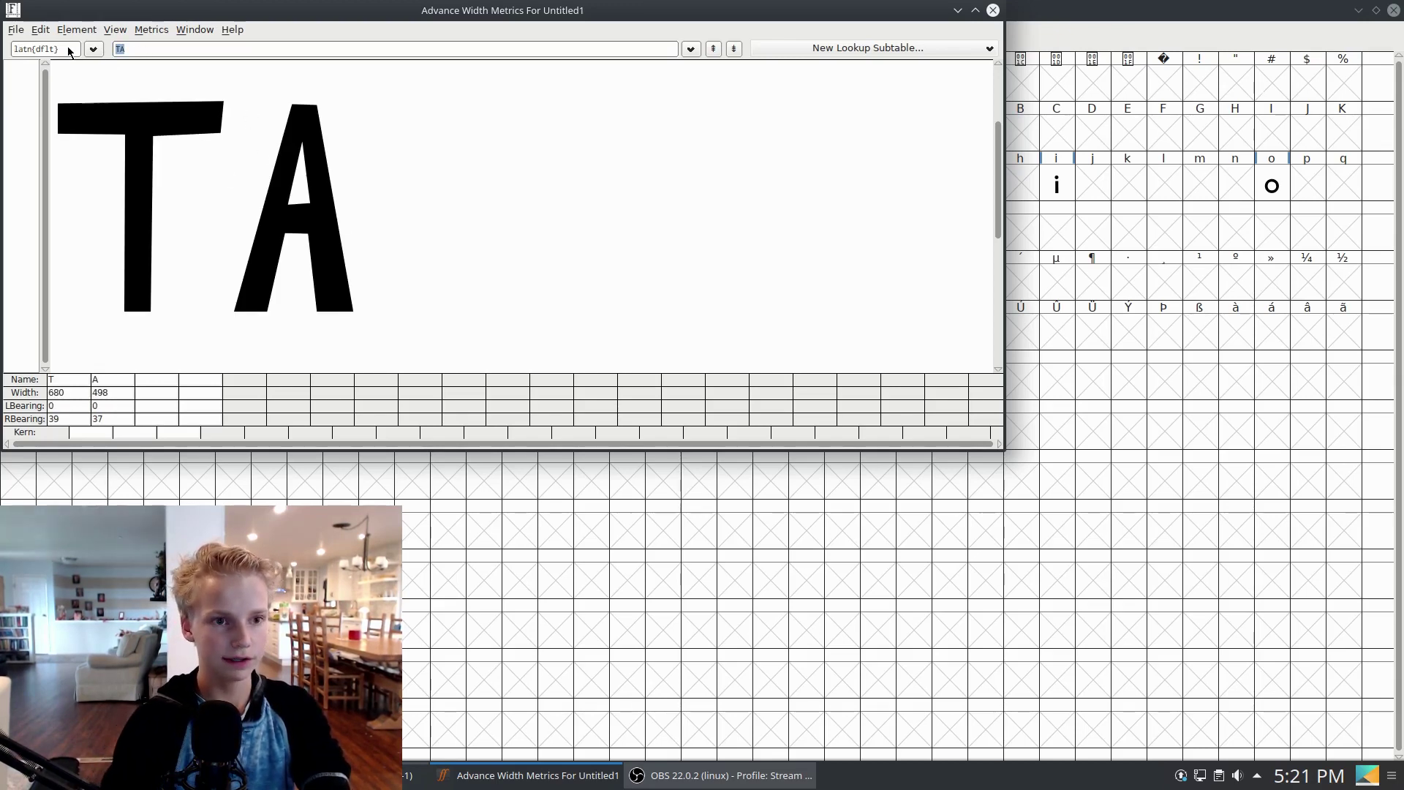
text(fo)
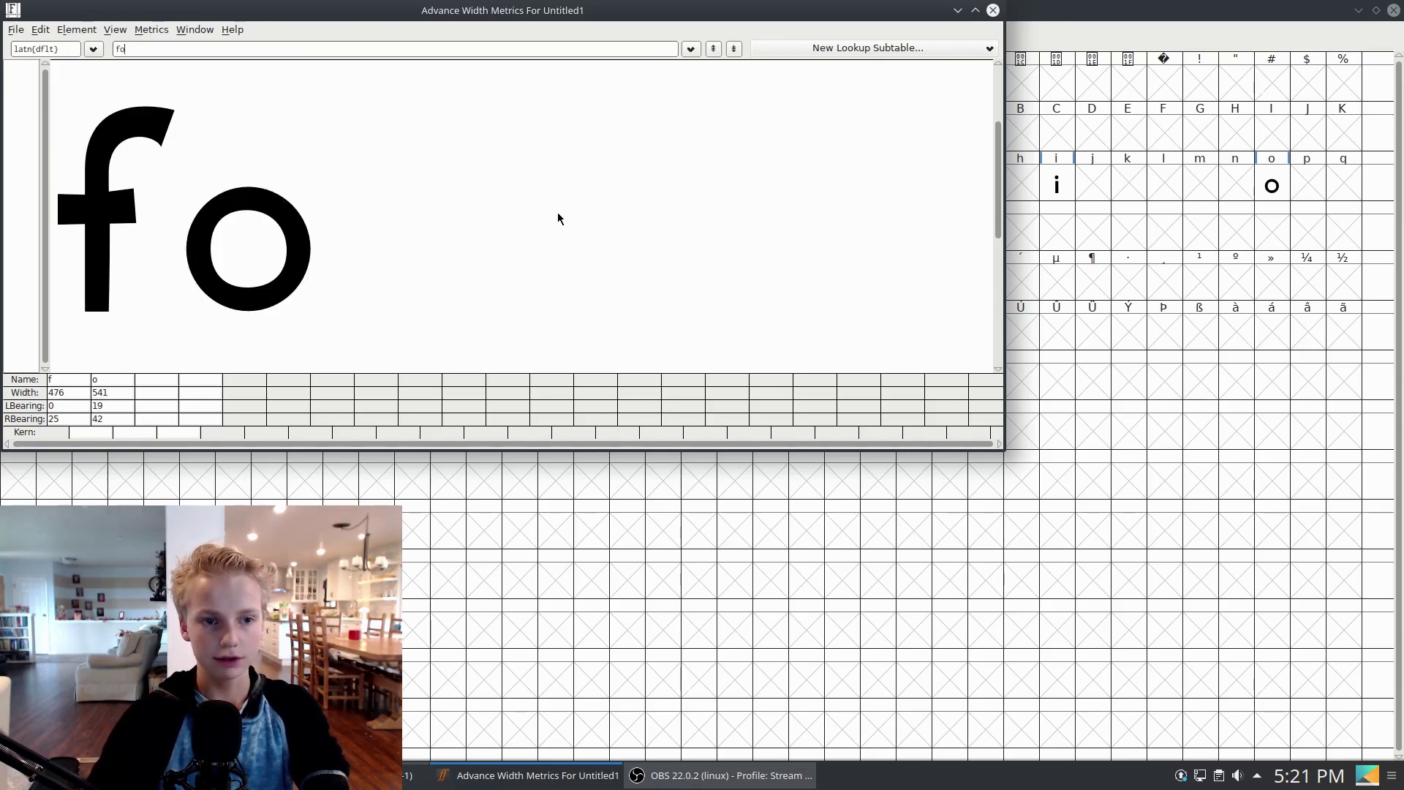
Narrow the f glyph's advance width in its editor, then close the editor.
double_click(980, 184)
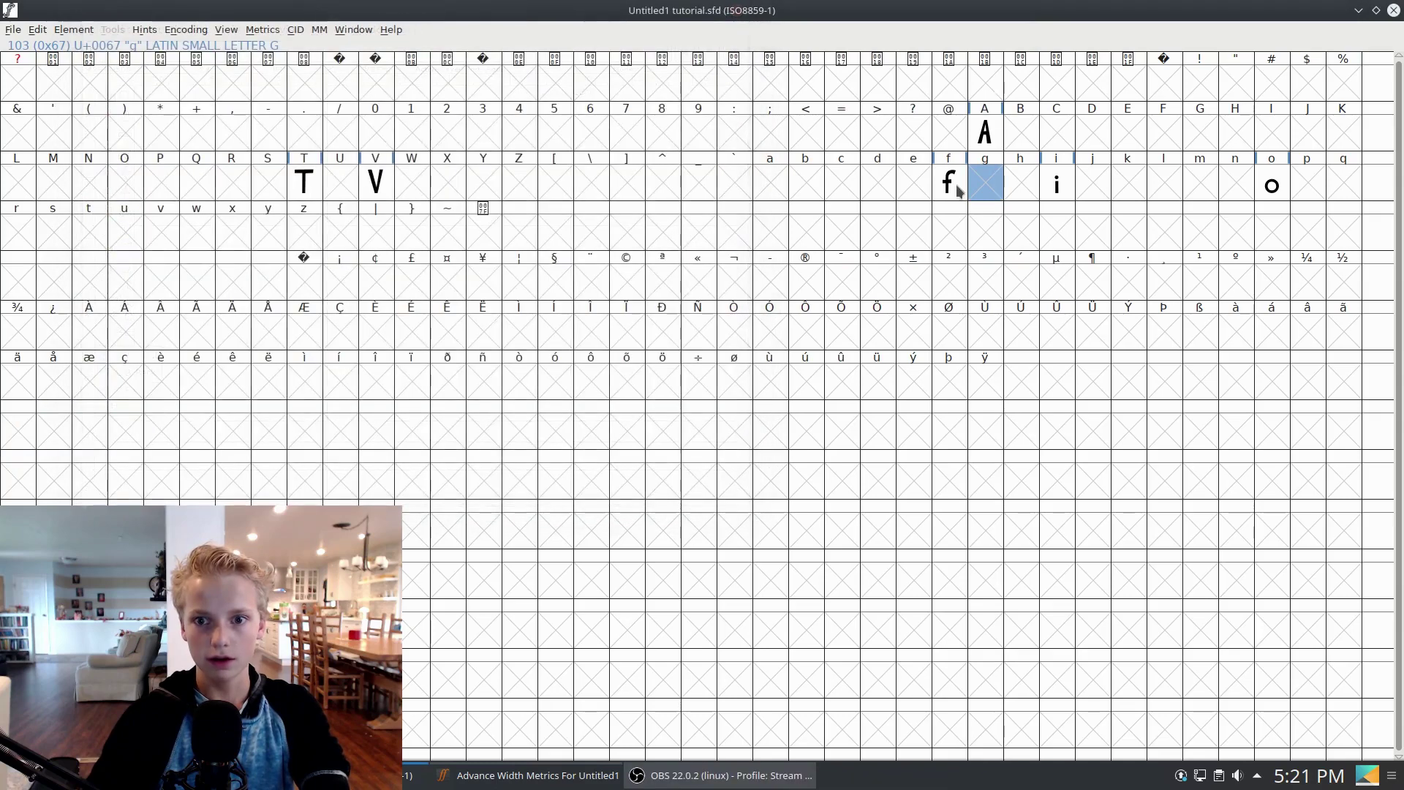
double_click(956, 188)
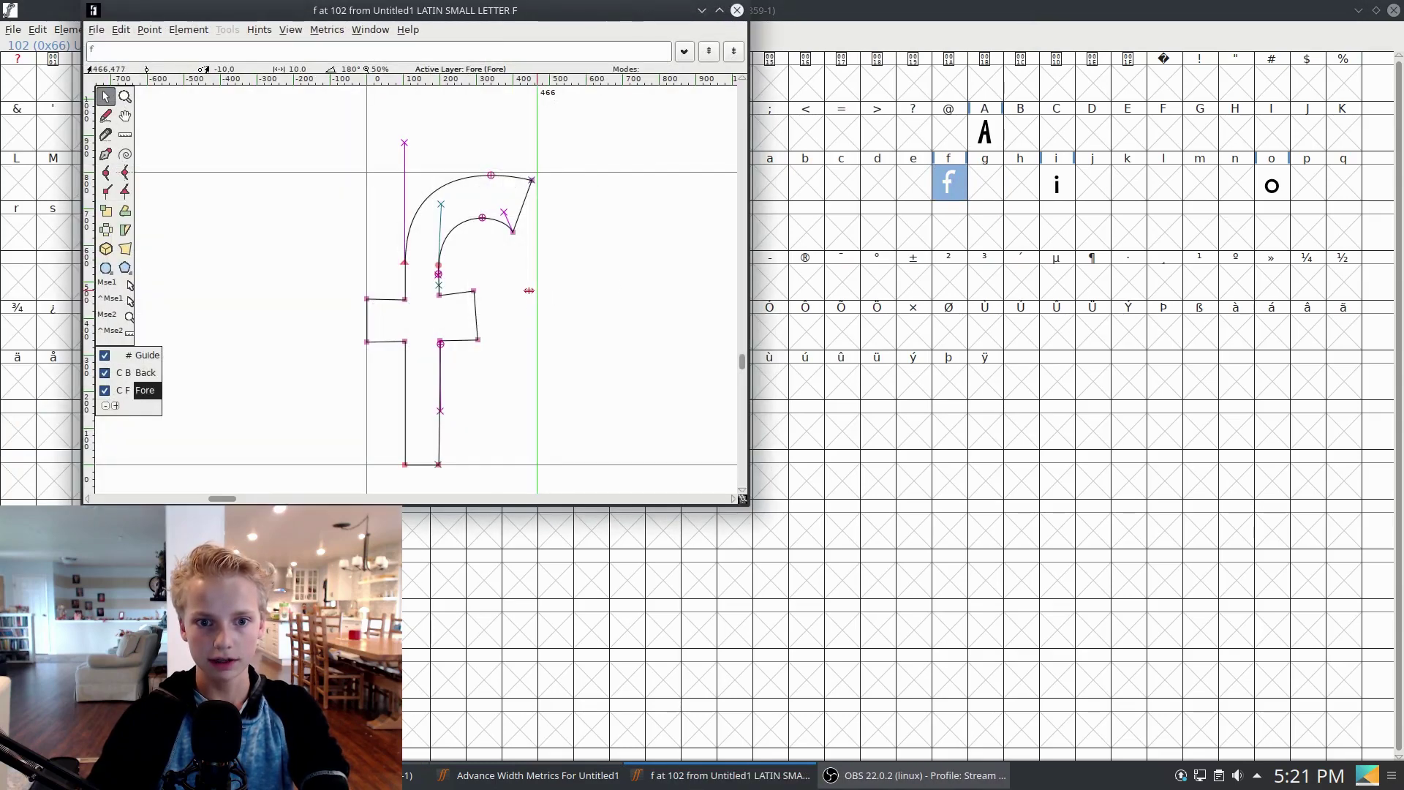
drag(529, 290, 505, 291)
click(1002, 280)
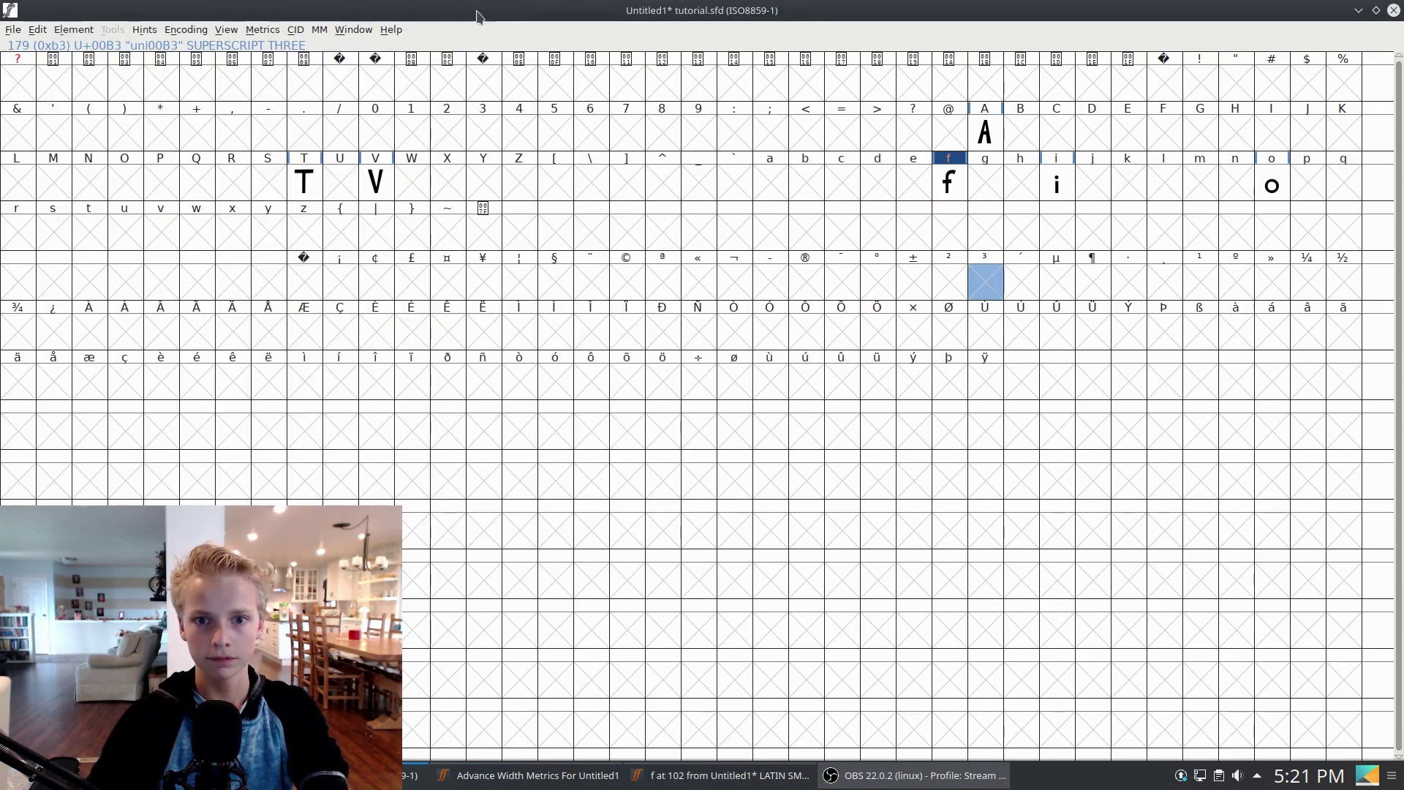
click(636, 774)
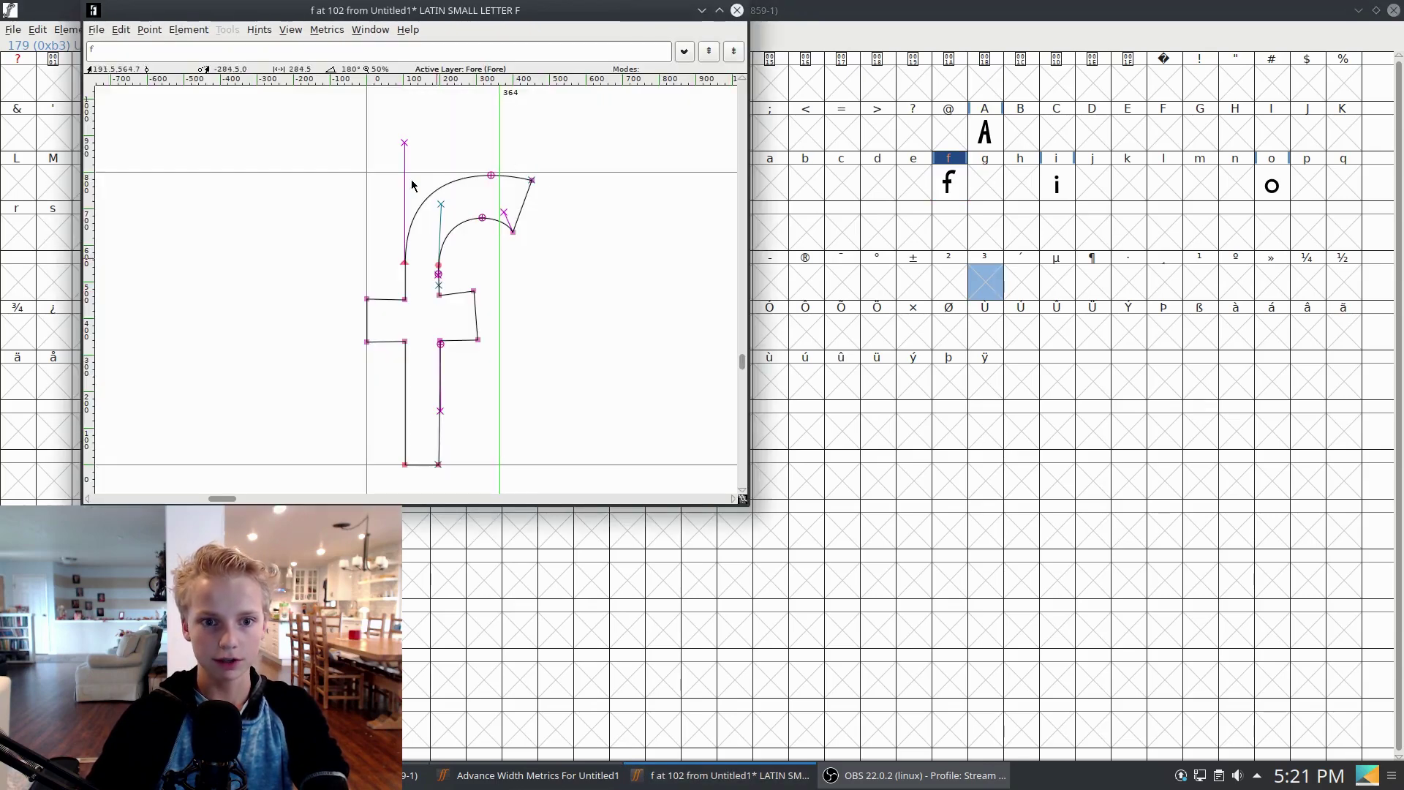
click(737, 10)
Preview the pair fT in the metrics window, then close the metrics window.
click(537, 775)
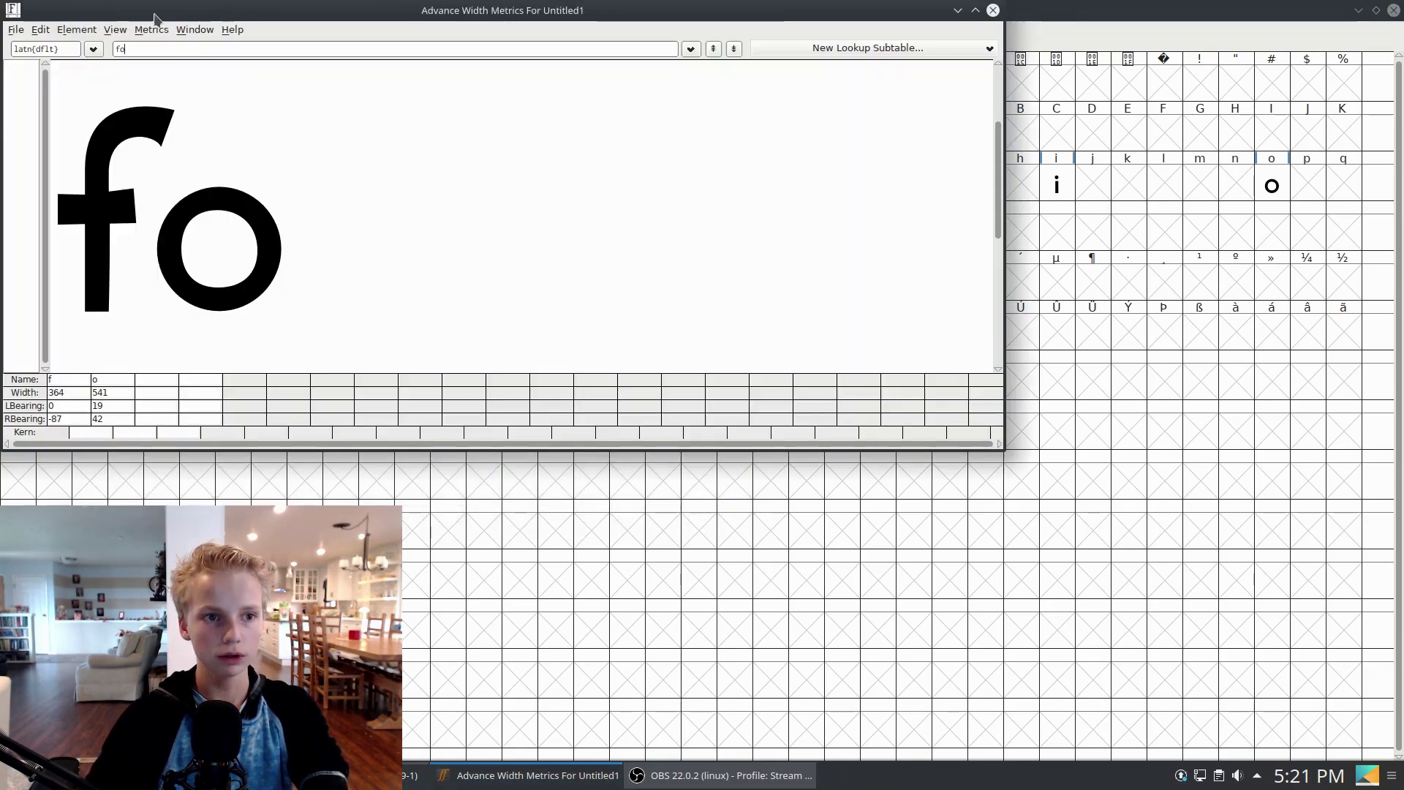
double_click(120, 49)
text(T)
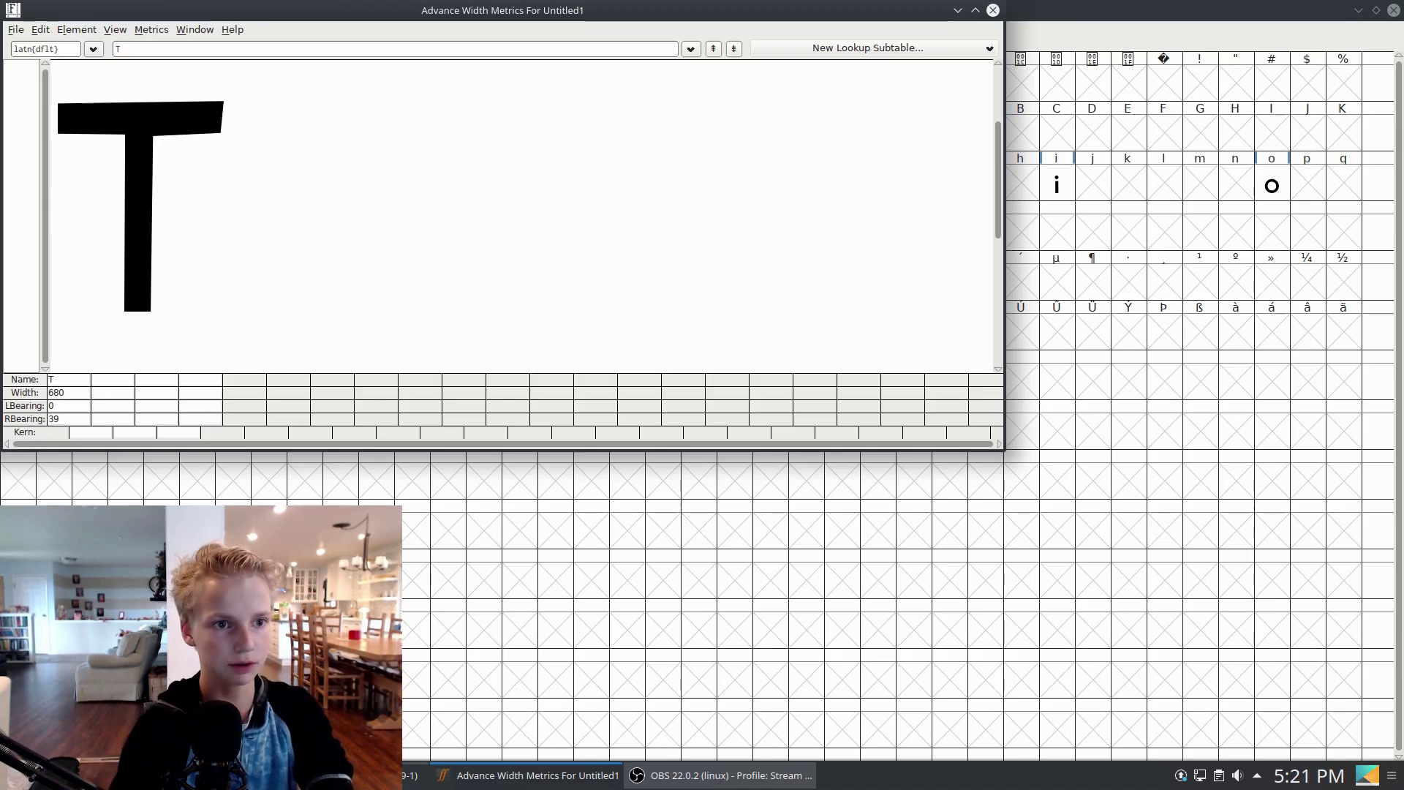
key(BackSpace)
text(fT)
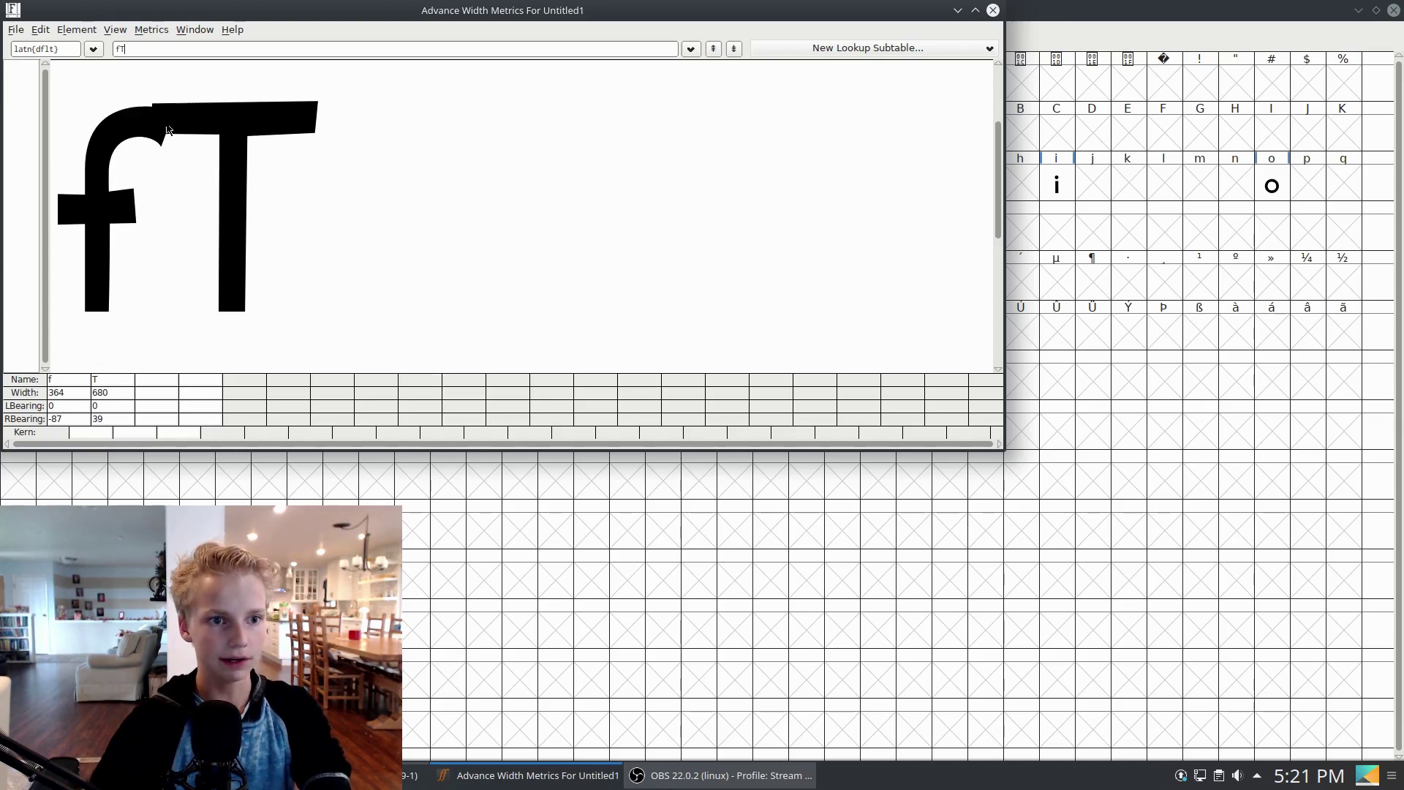
click(992, 11)
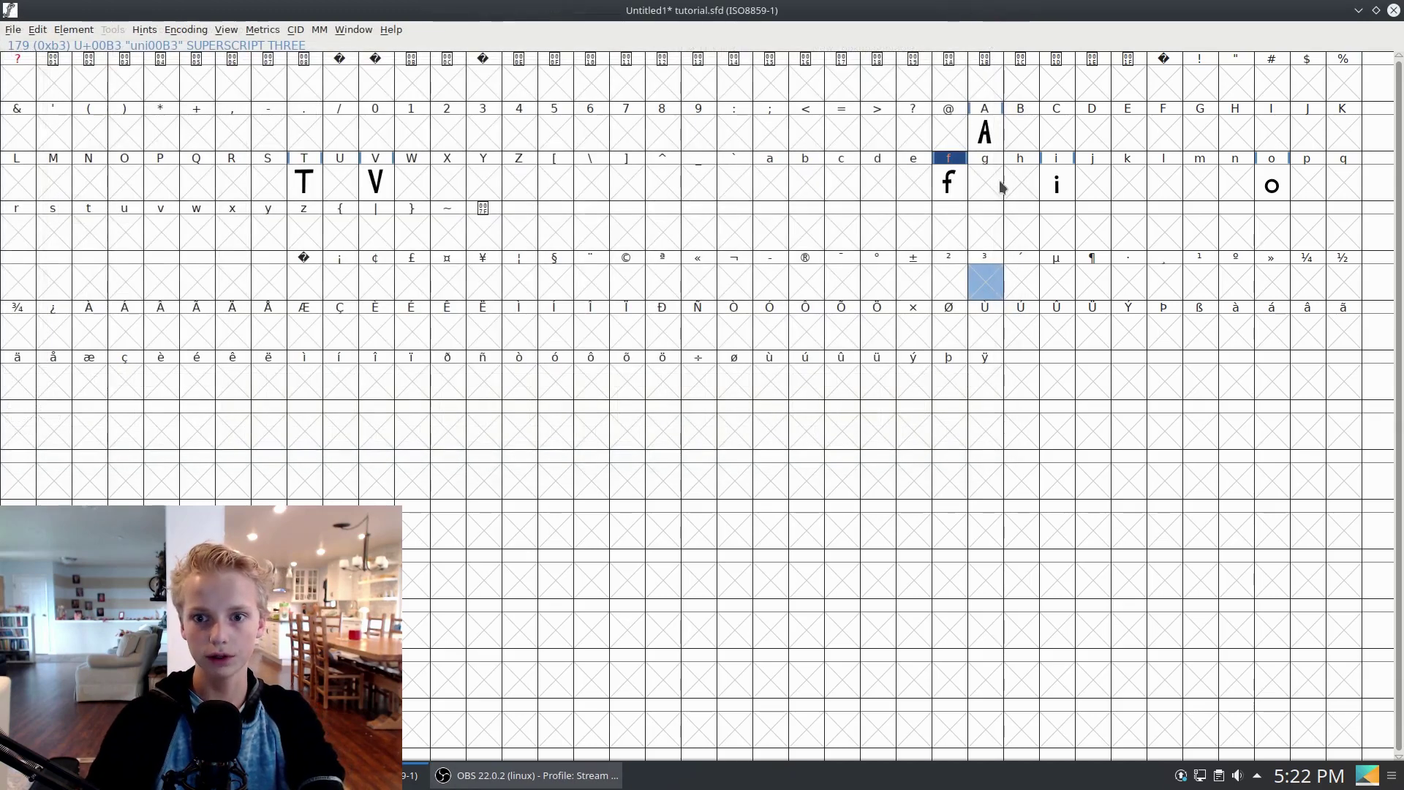
Widen the f glyph's advance width to 484 and close its editor.
double_click(949, 183)
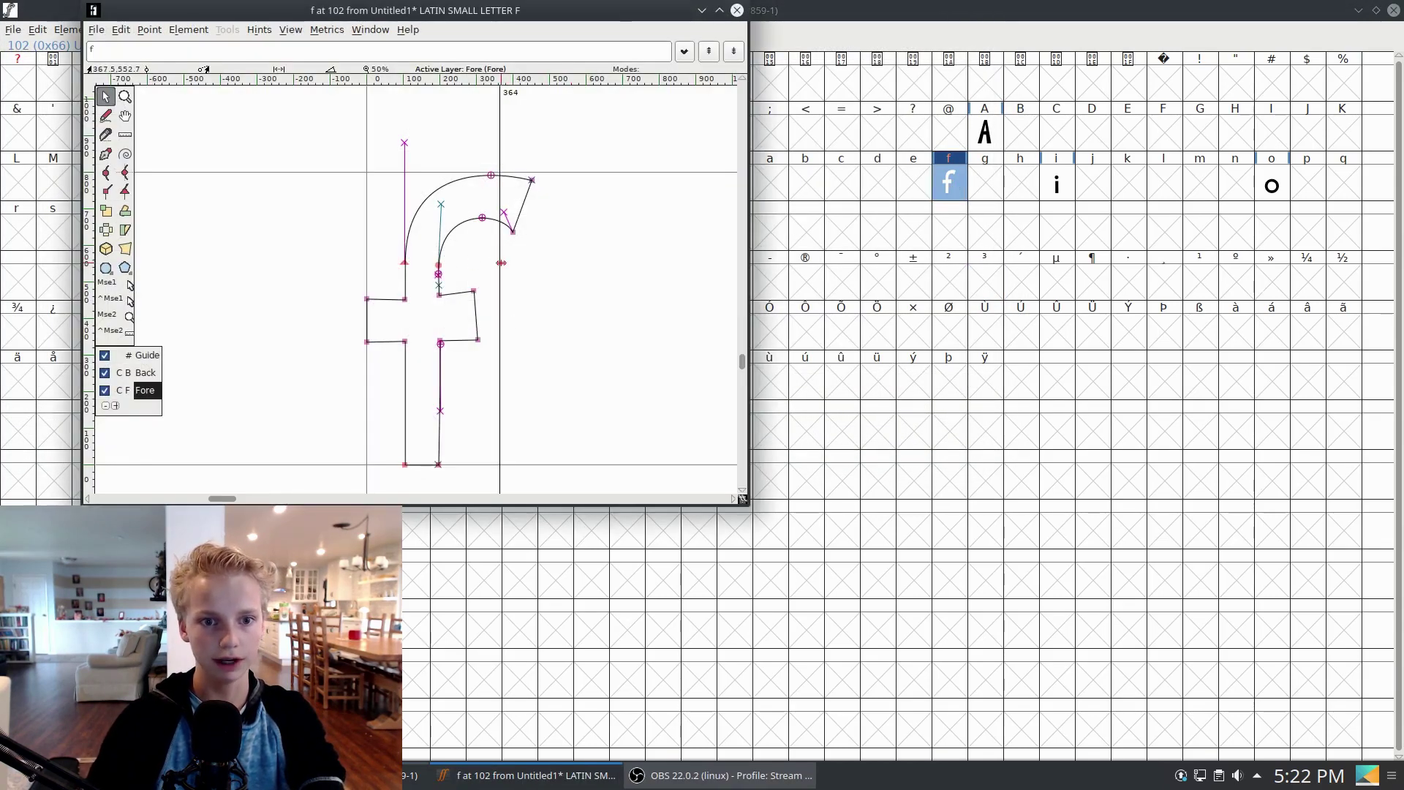
drag(501, 263, 542, 263)
click(737, 11)
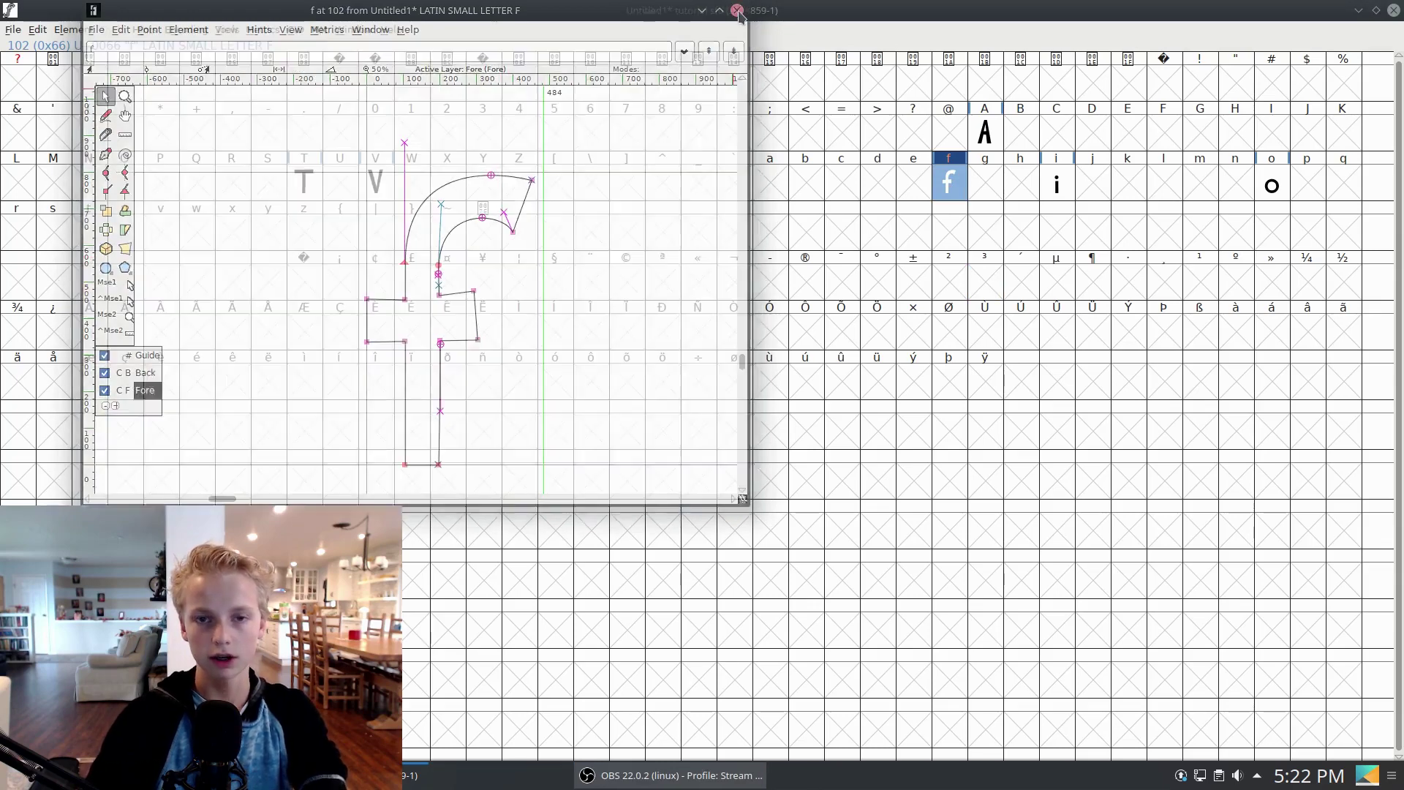
click(838, 272)
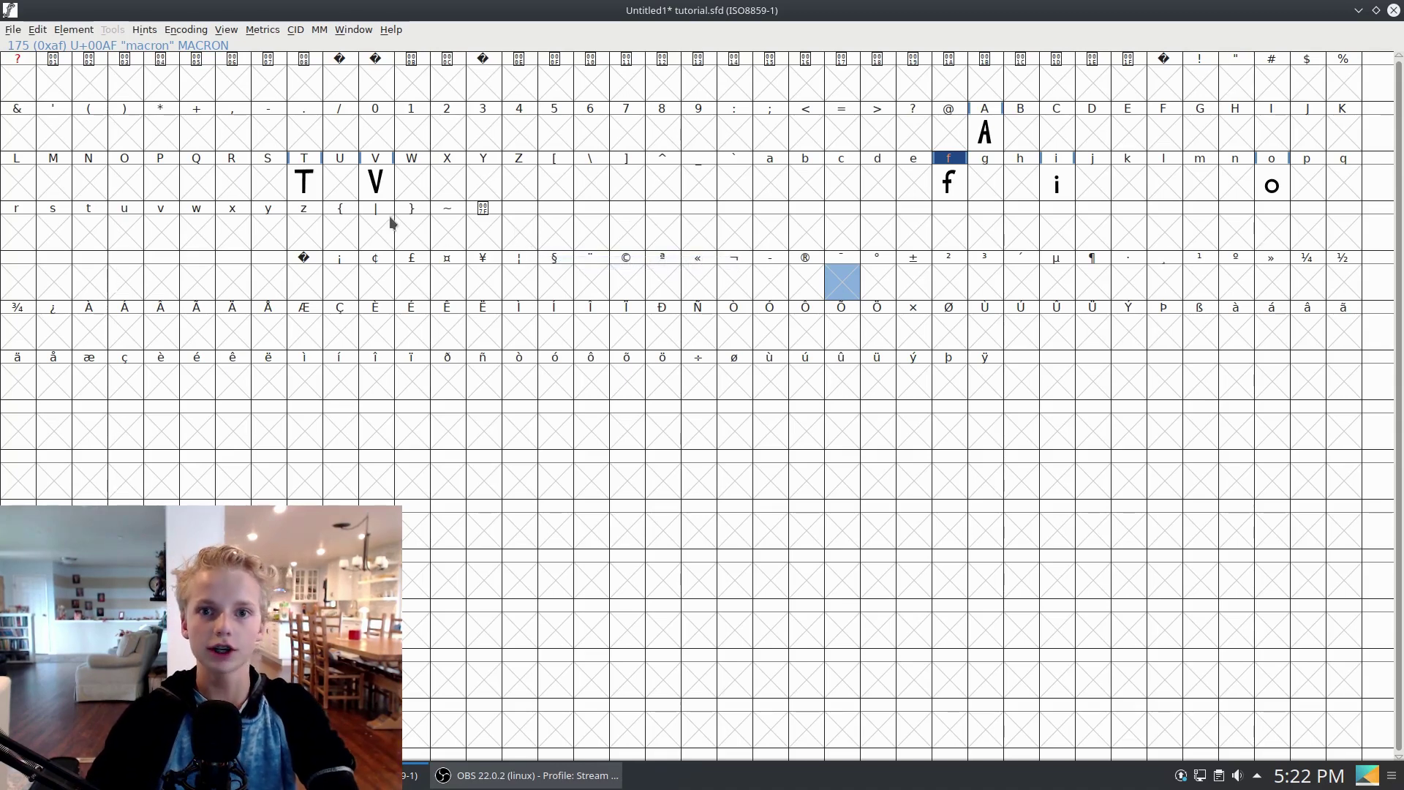
In Font Info's GPOS lookups, create a Pair Position (kerning) lookup with the 'kern' feature.
click(71, 32)
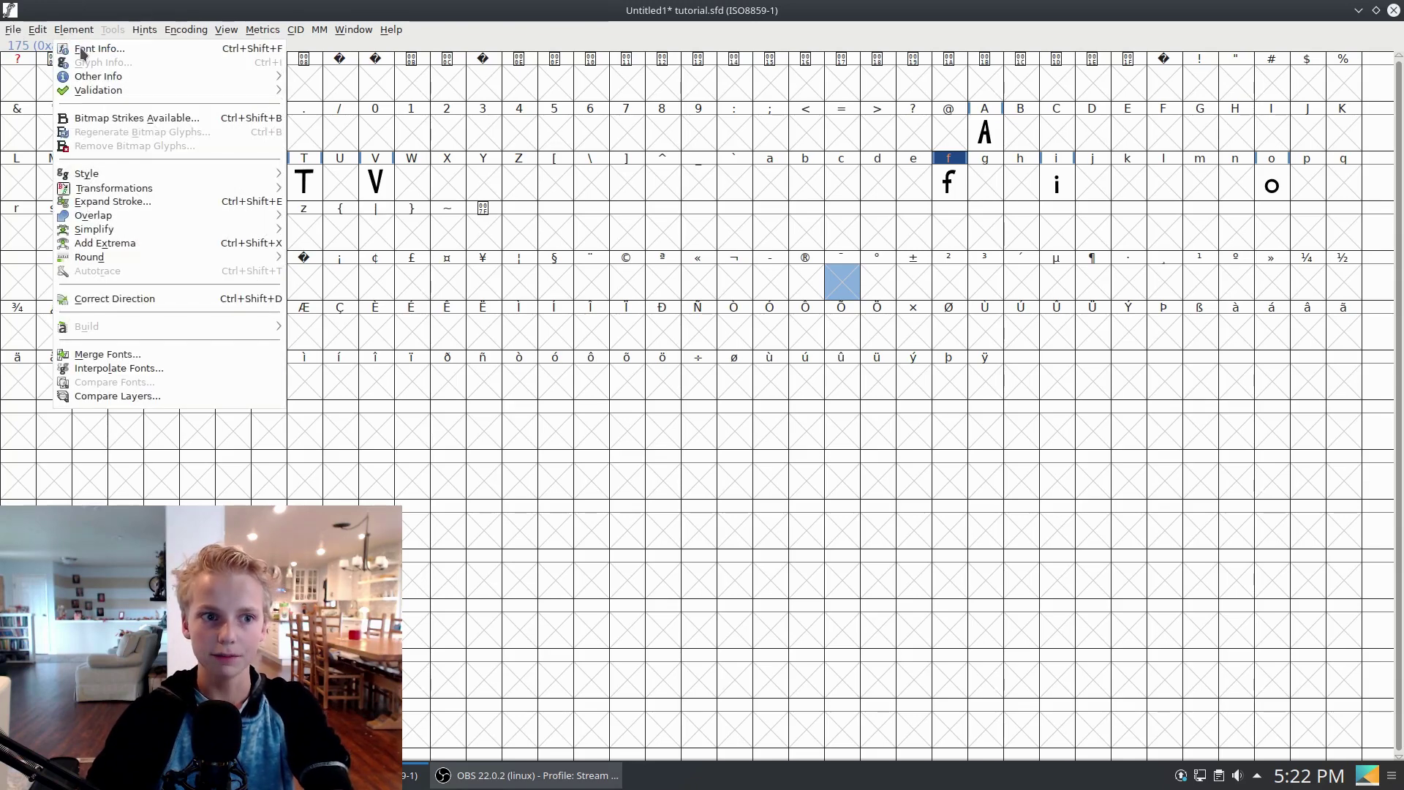
click(142, 49)
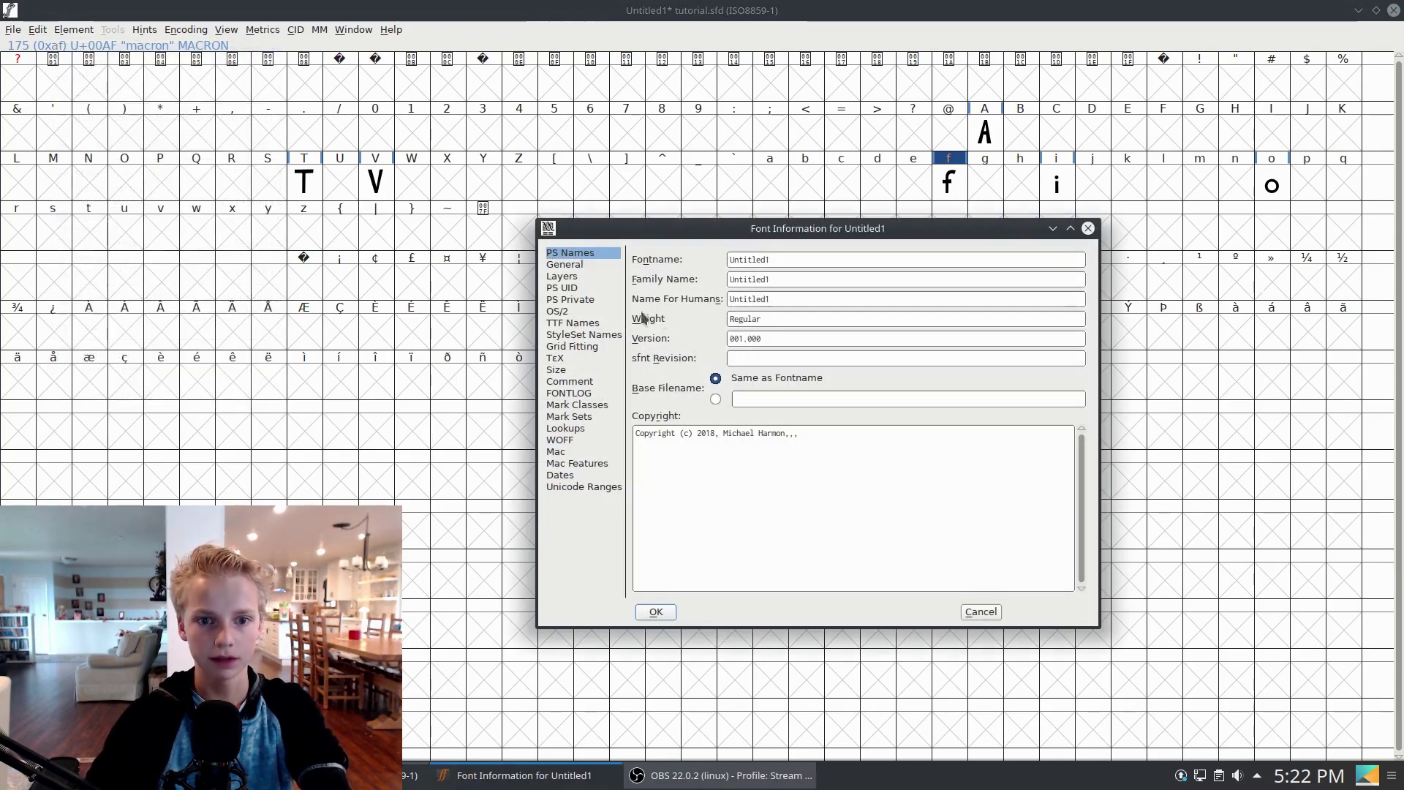
click(578, 429)
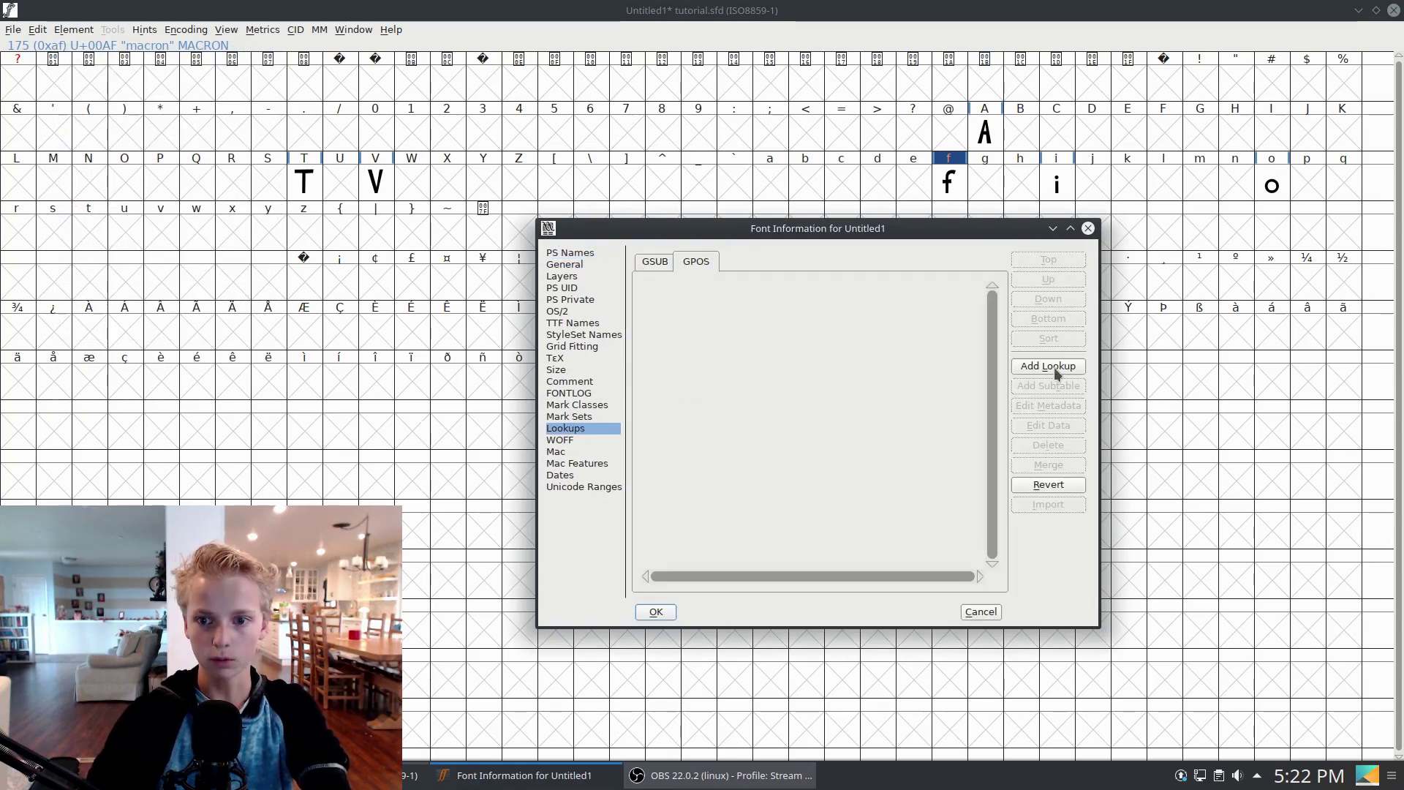
click(1048, 366)
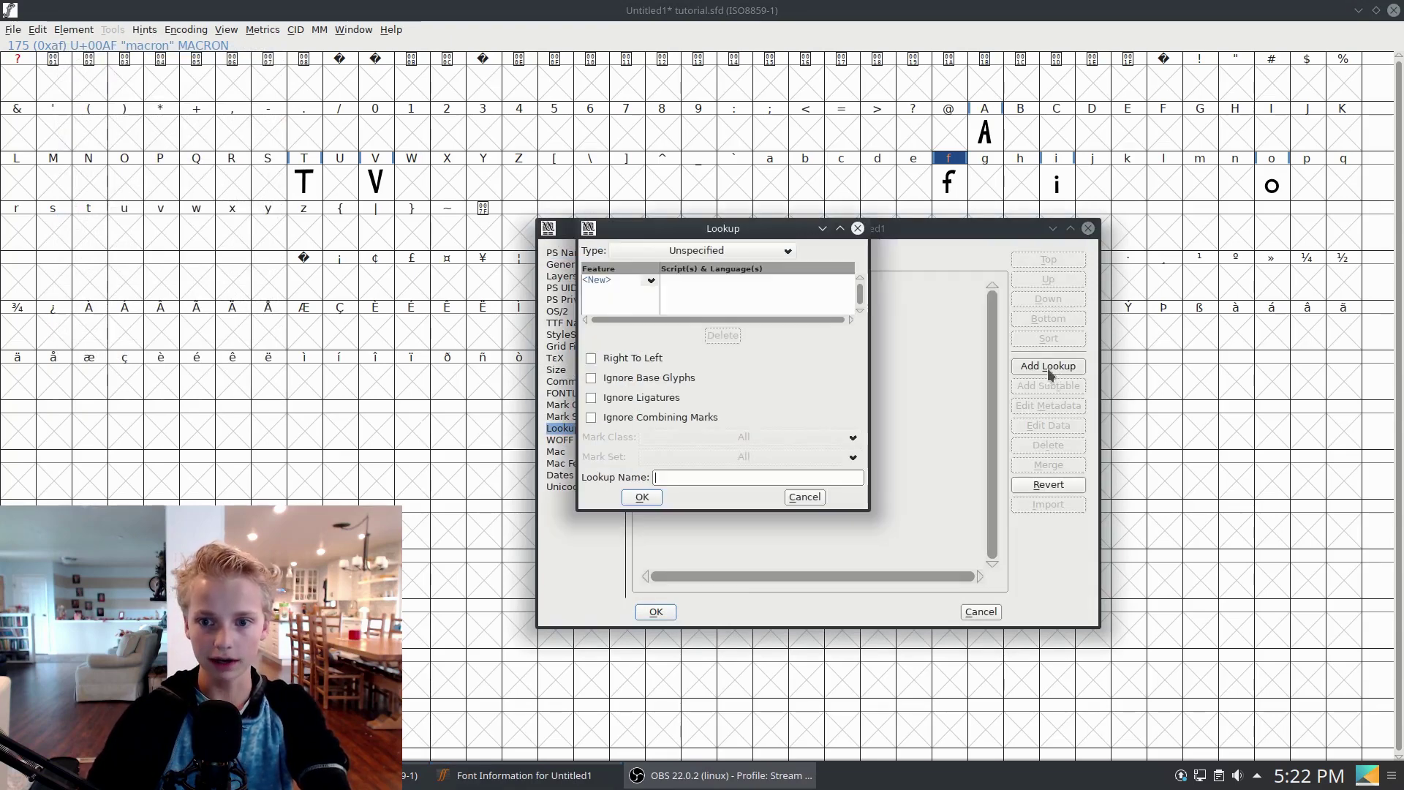
click(691, 251)
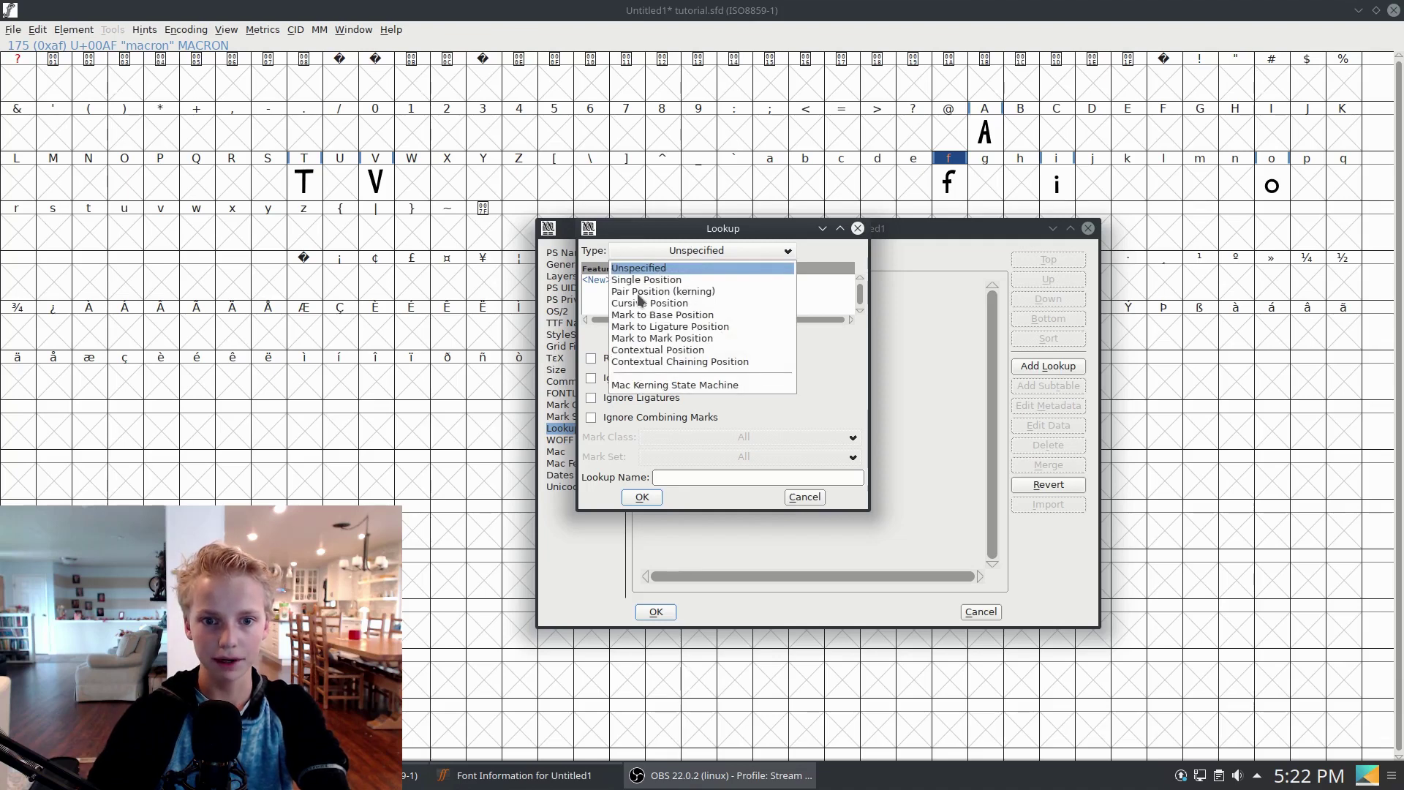
click(684, 292)
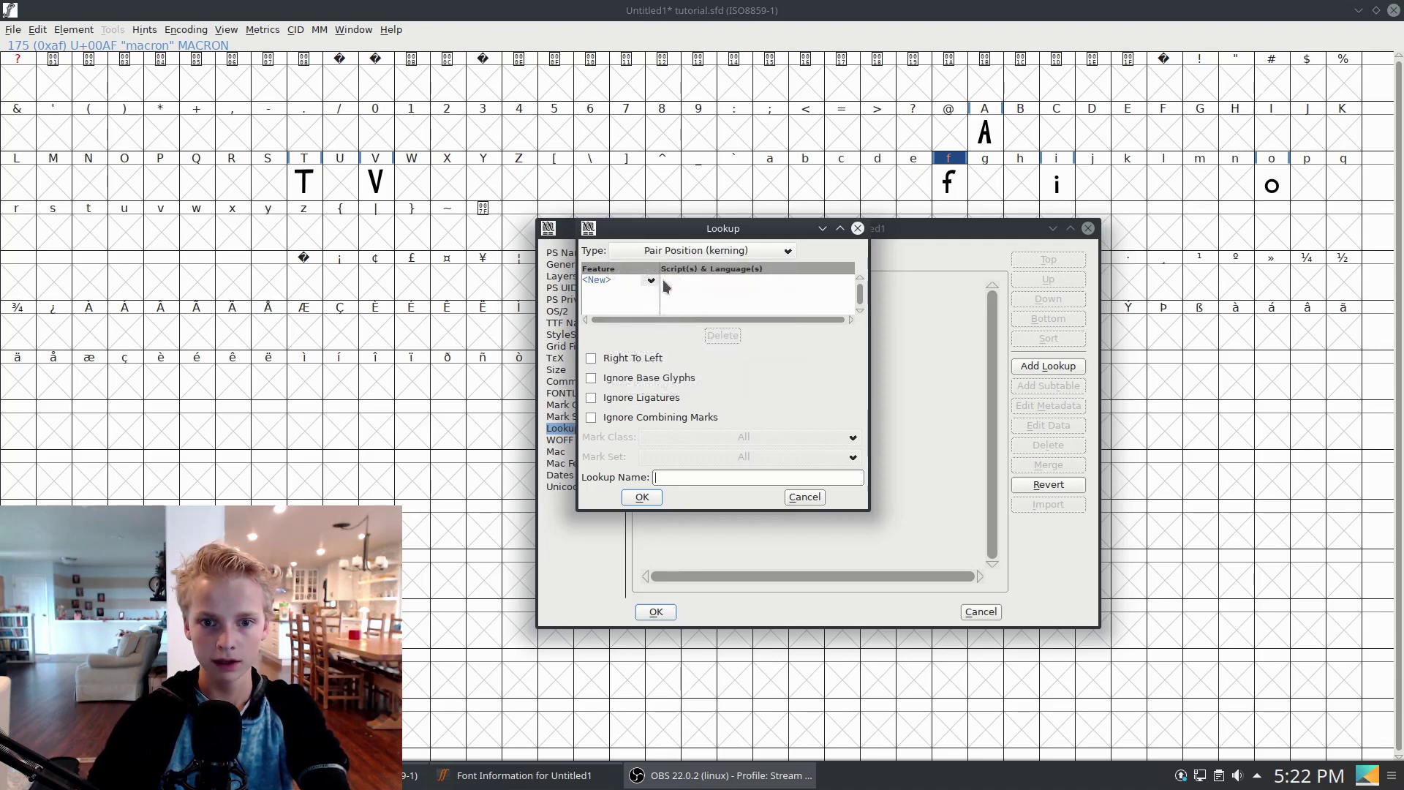
click(654, 282)
click(733, 304)
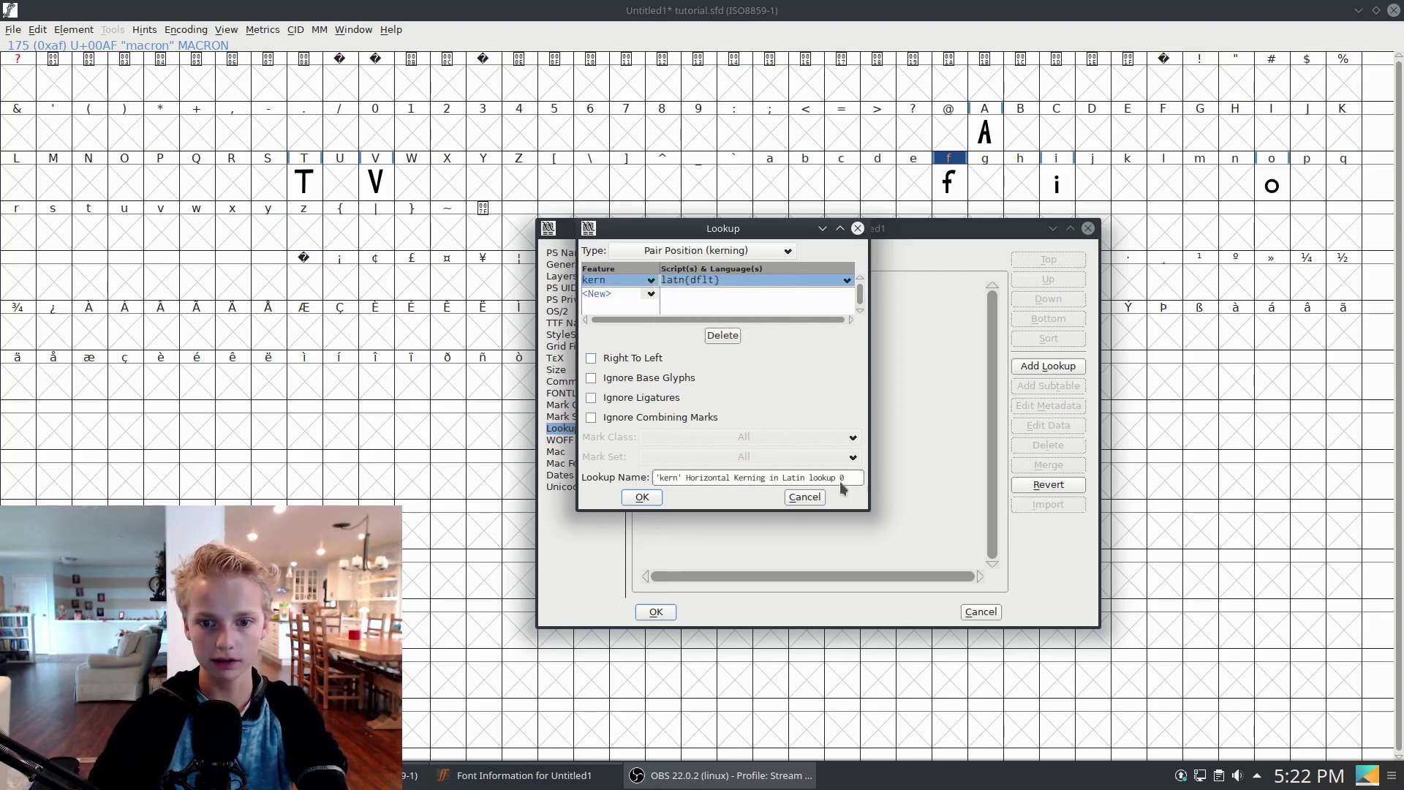
click(642, 498)
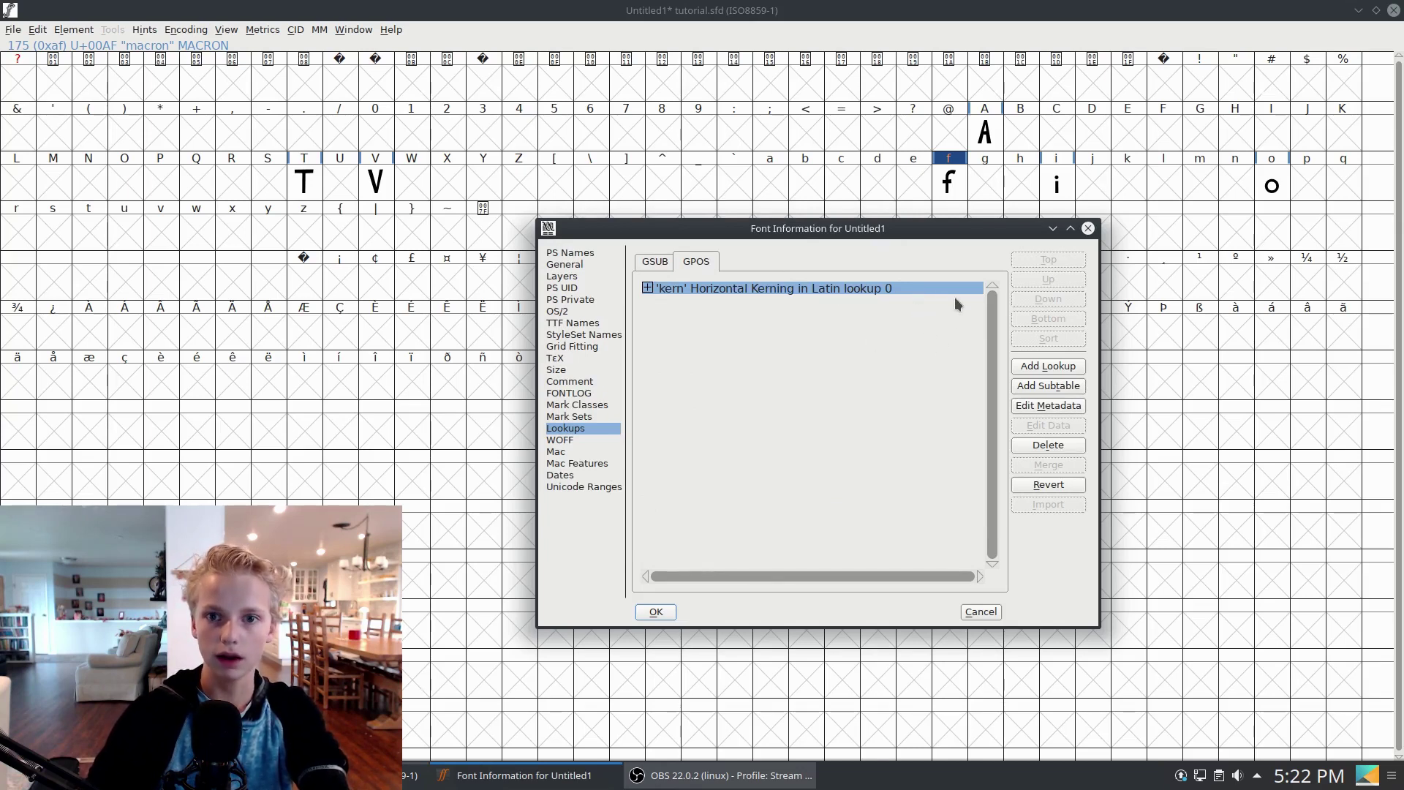
Add subtable 0-1 with the default name, individual kerning pairs and Autokern new entries off.
click(1052, 385)
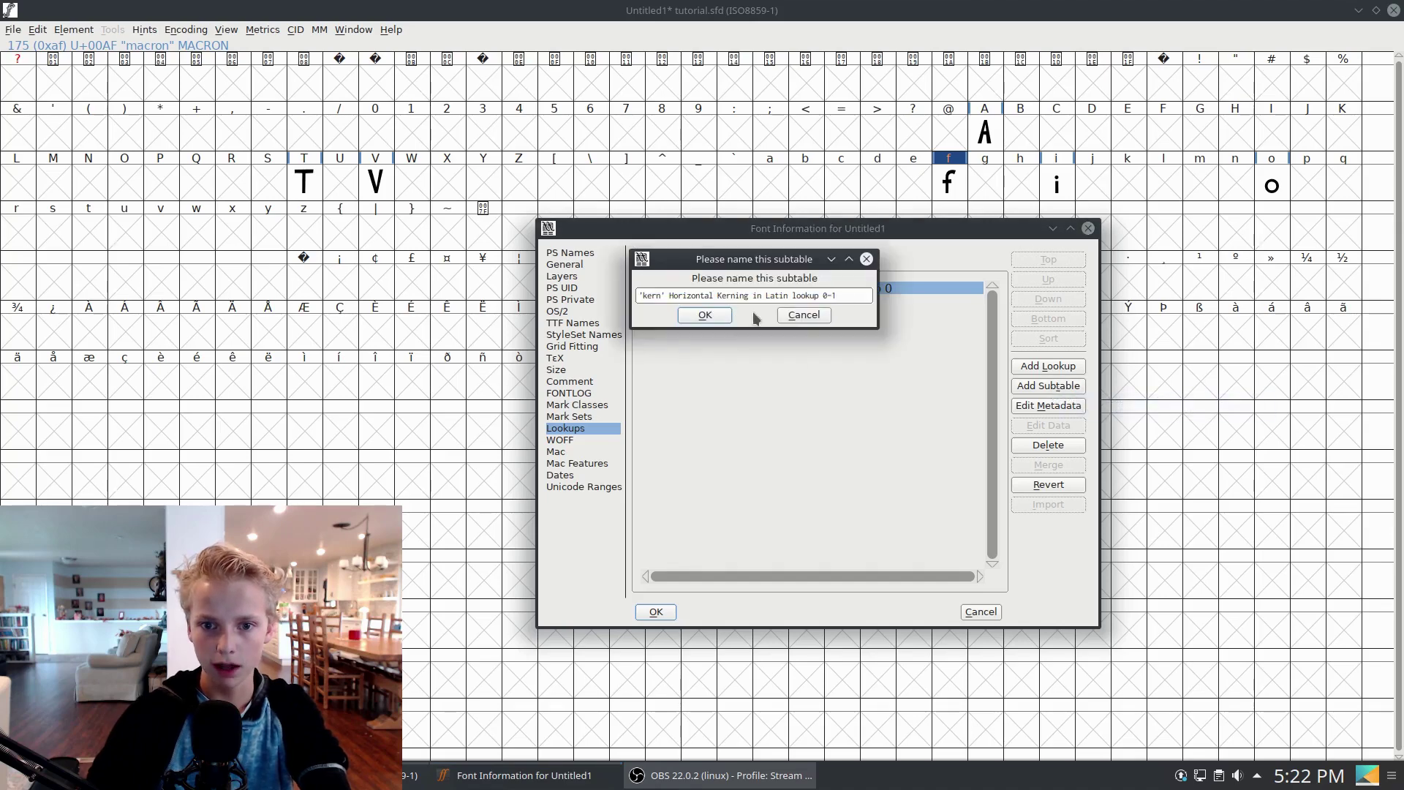
click(706, 315)
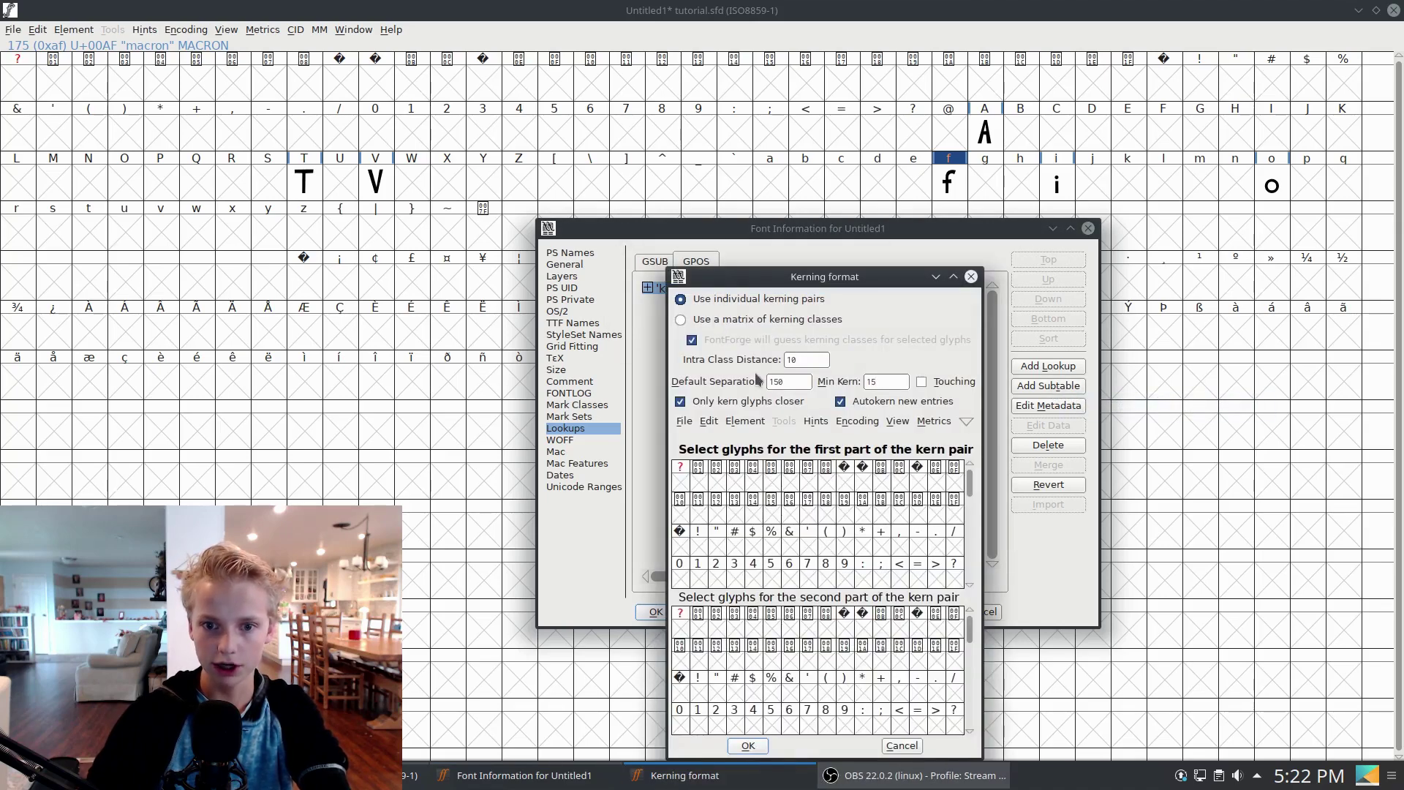
drag(790, 277, 410, 114)
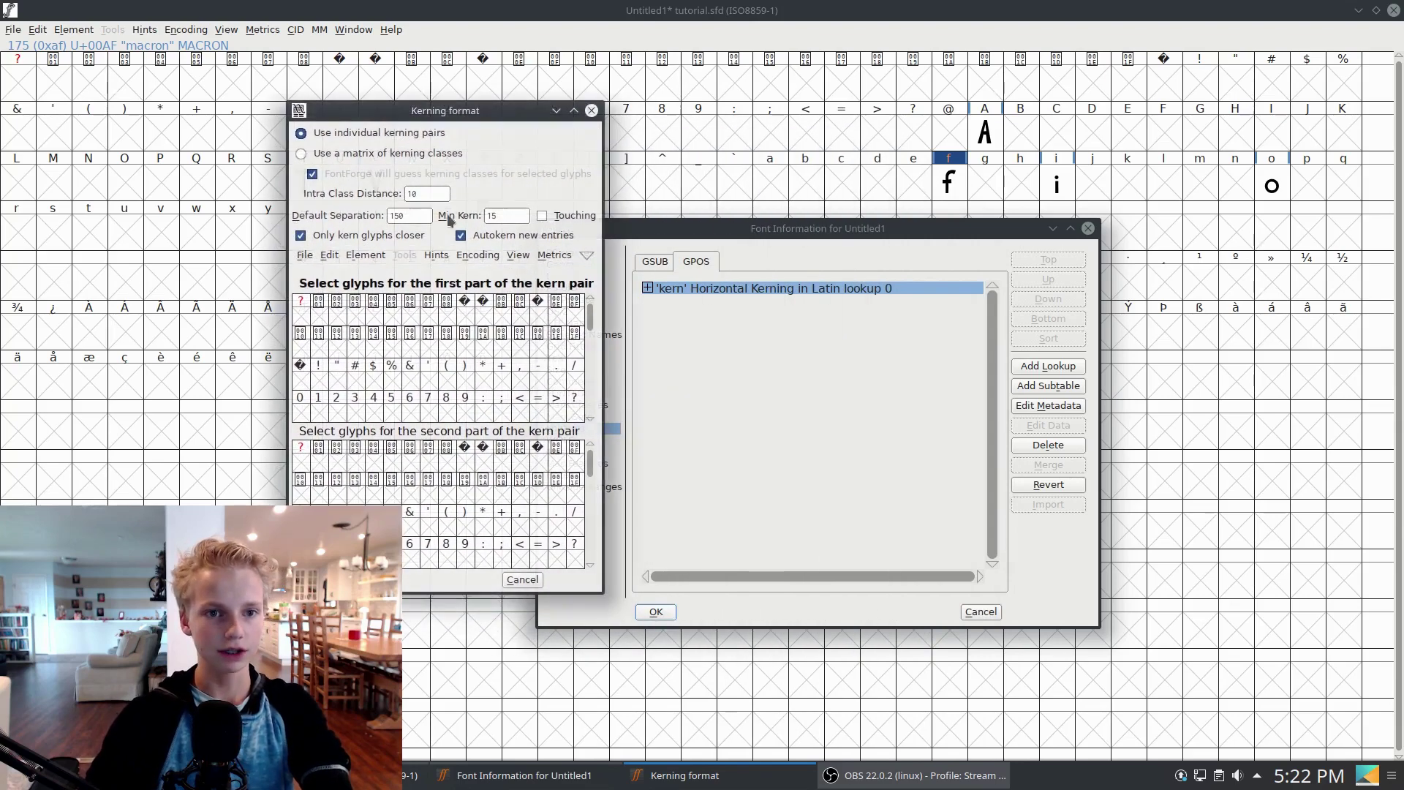
scroll(497, 380, down, 5)
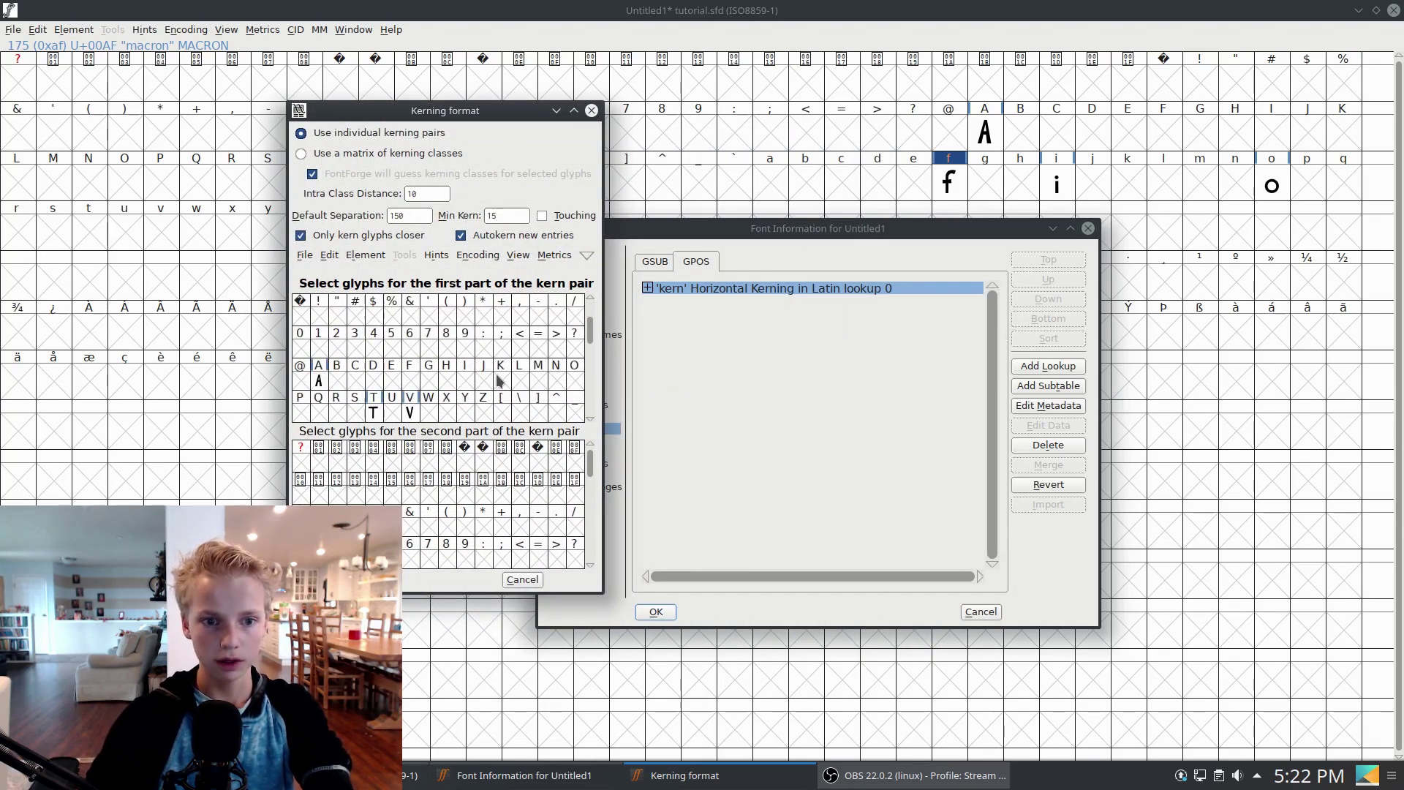
scroll(350, 344, up, 1)
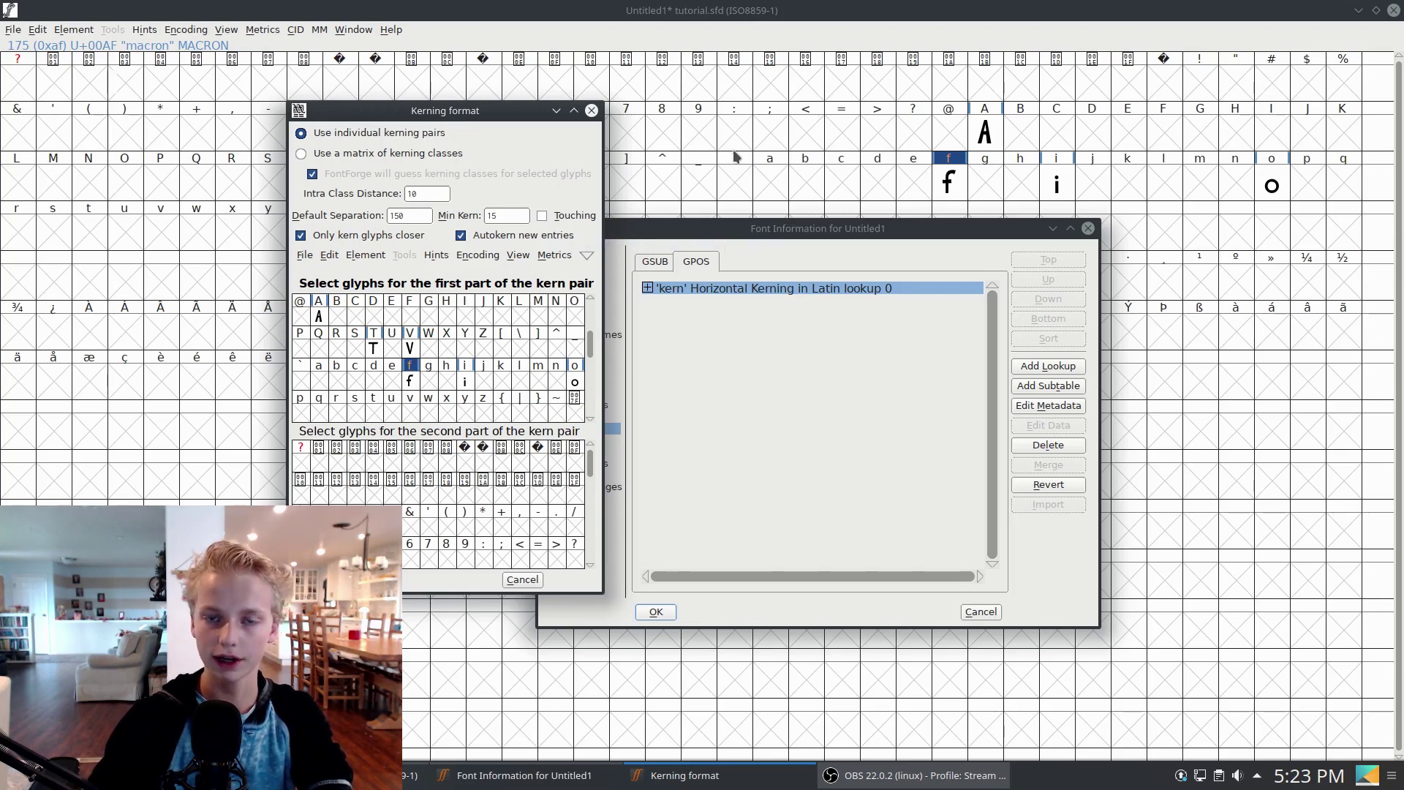
click(462, 235)
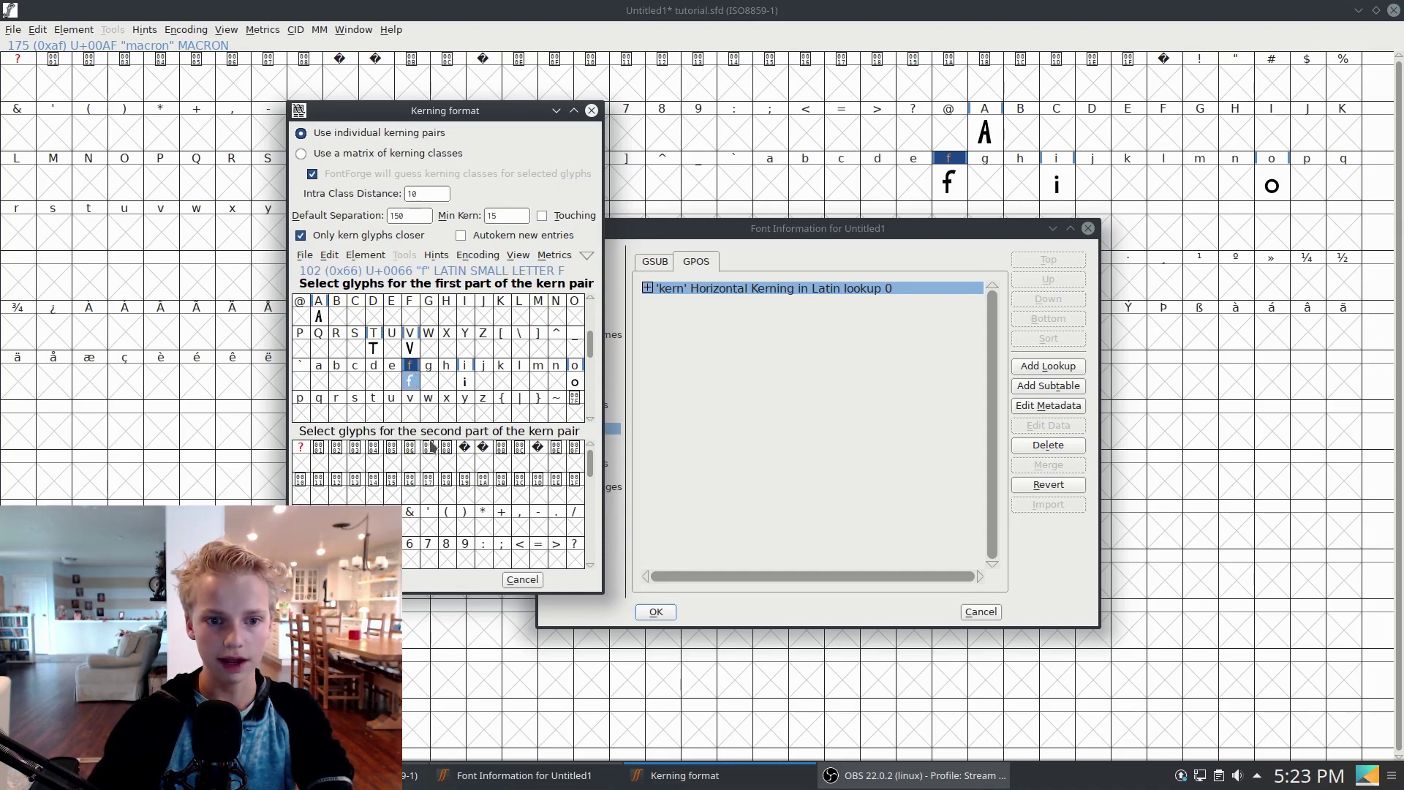
scroll(516, 512, down, 5)
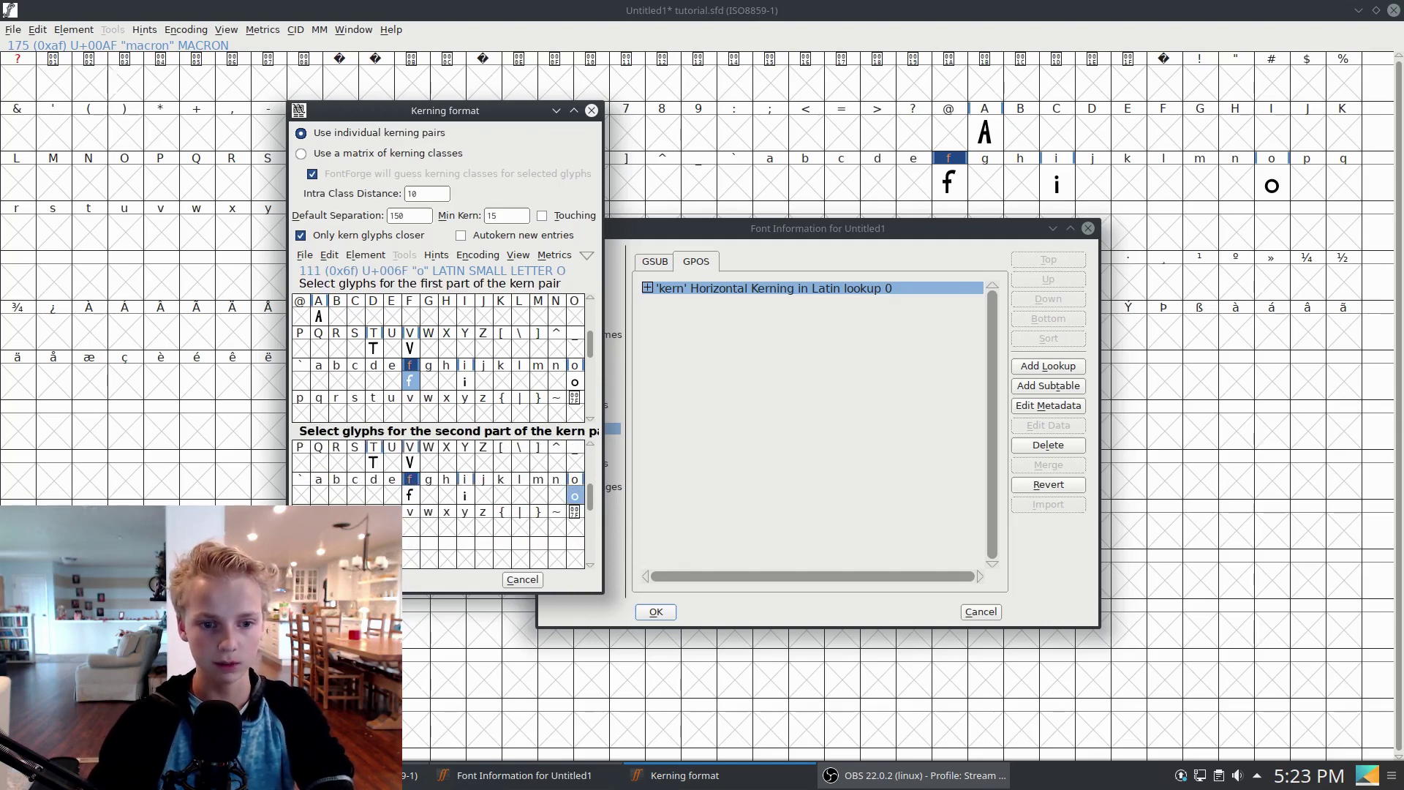
key(Return)
Enter kern pairs f–o −122, A–V −82 and T–o −225, then close the kerning dialogs.
drag(647, 224, 371, 136)
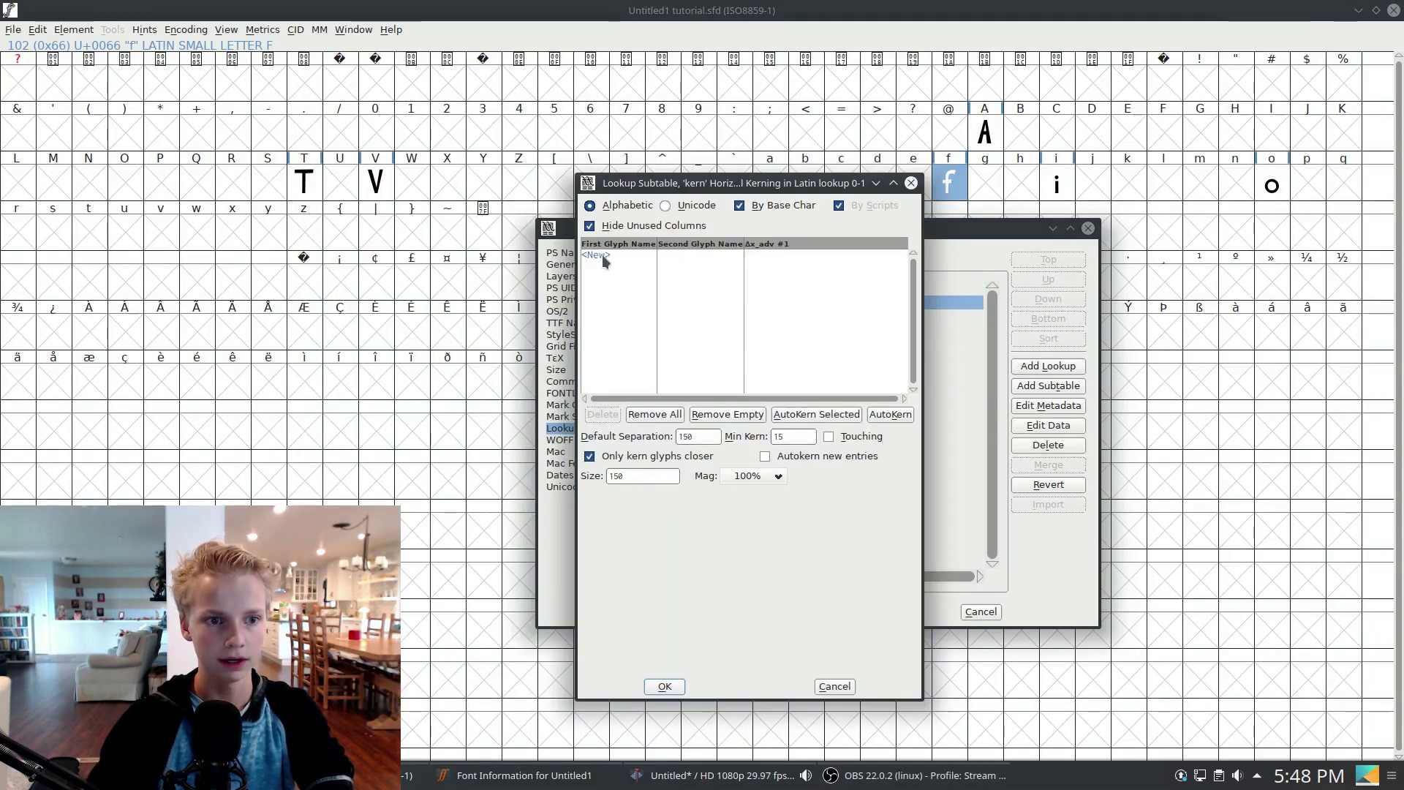
click(604, 261)
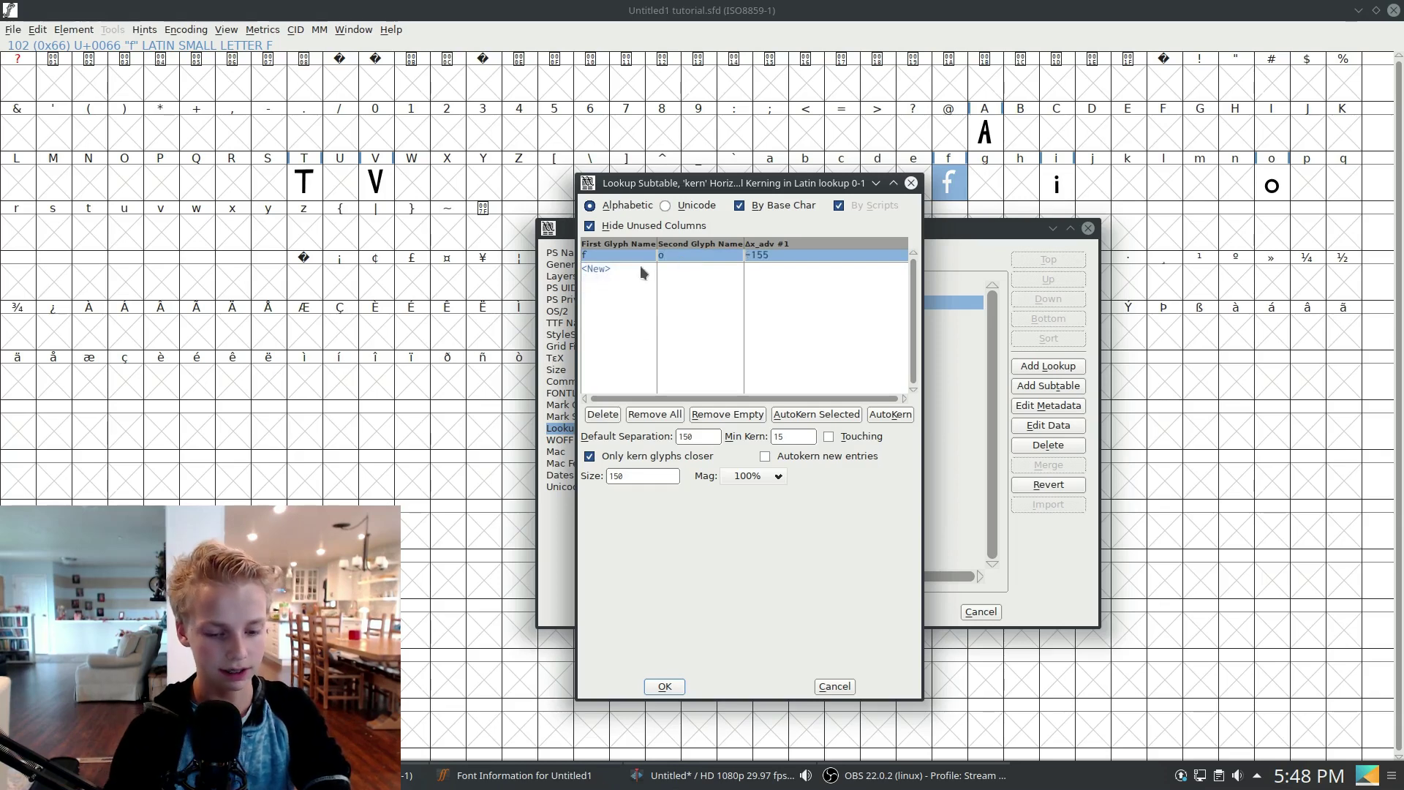
key(Return)
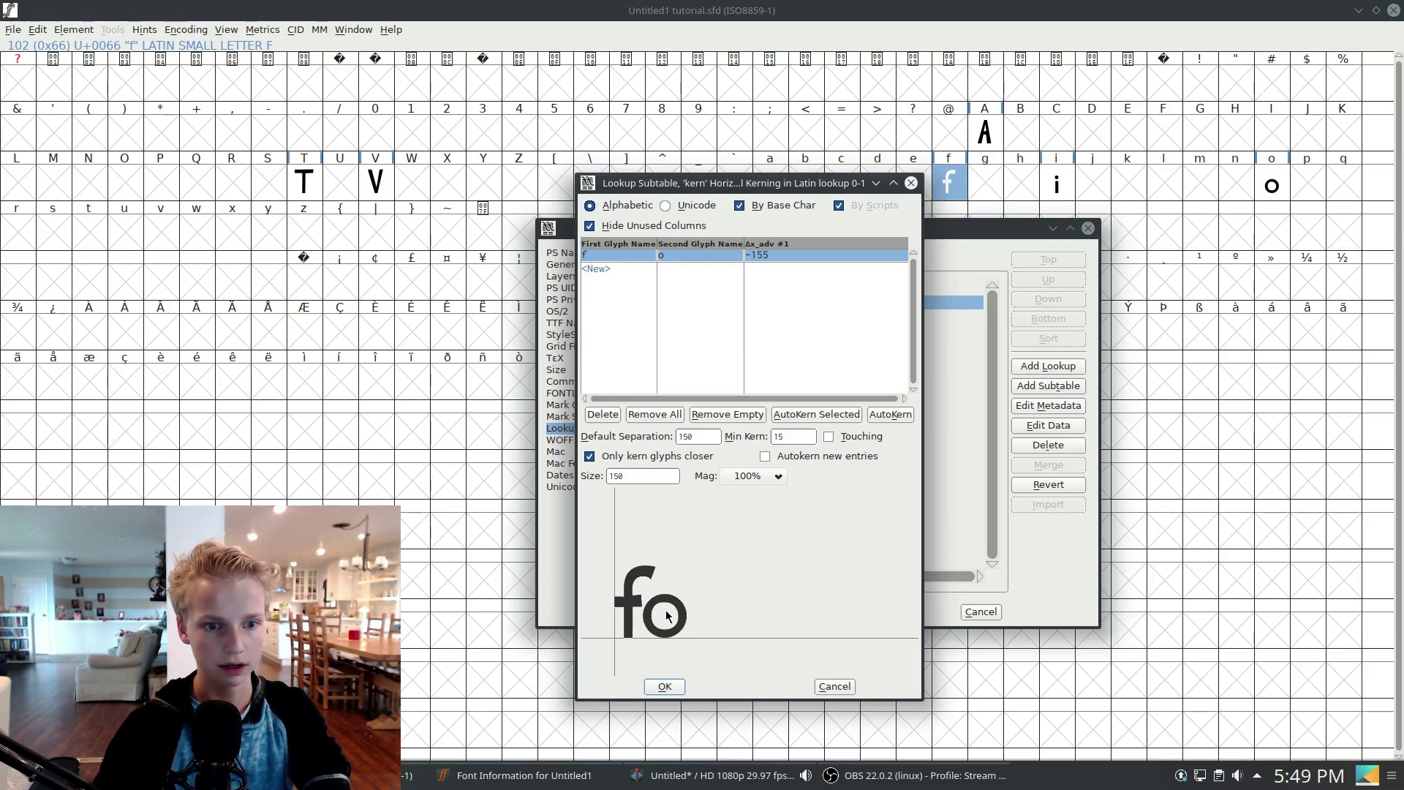
mouse_move(674, 611)
mouse_down()
mouse_move(720, 612)
mouse_move(676, 610)
mouse_up()
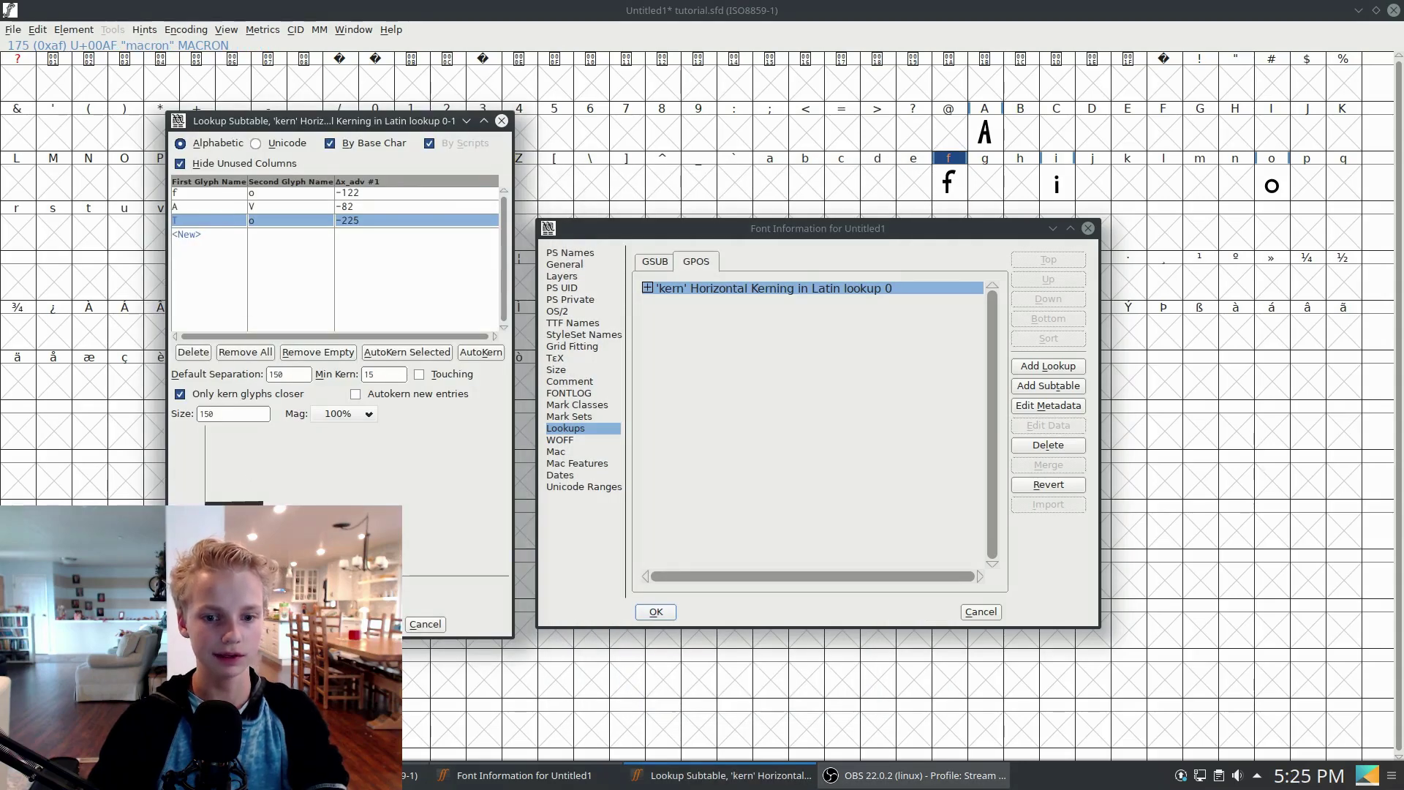
key(Return)
click(656, 611)
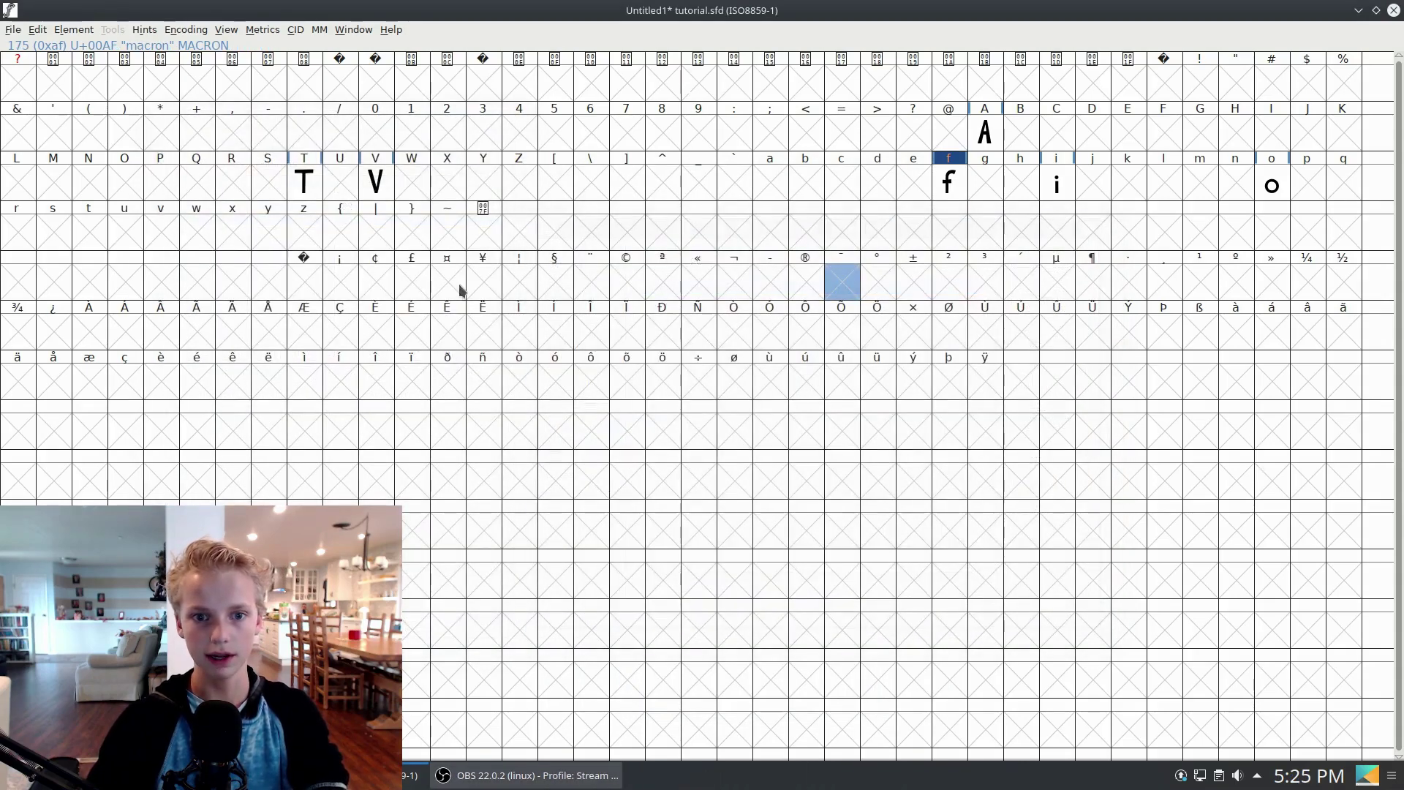
key(Right)
key(Up)
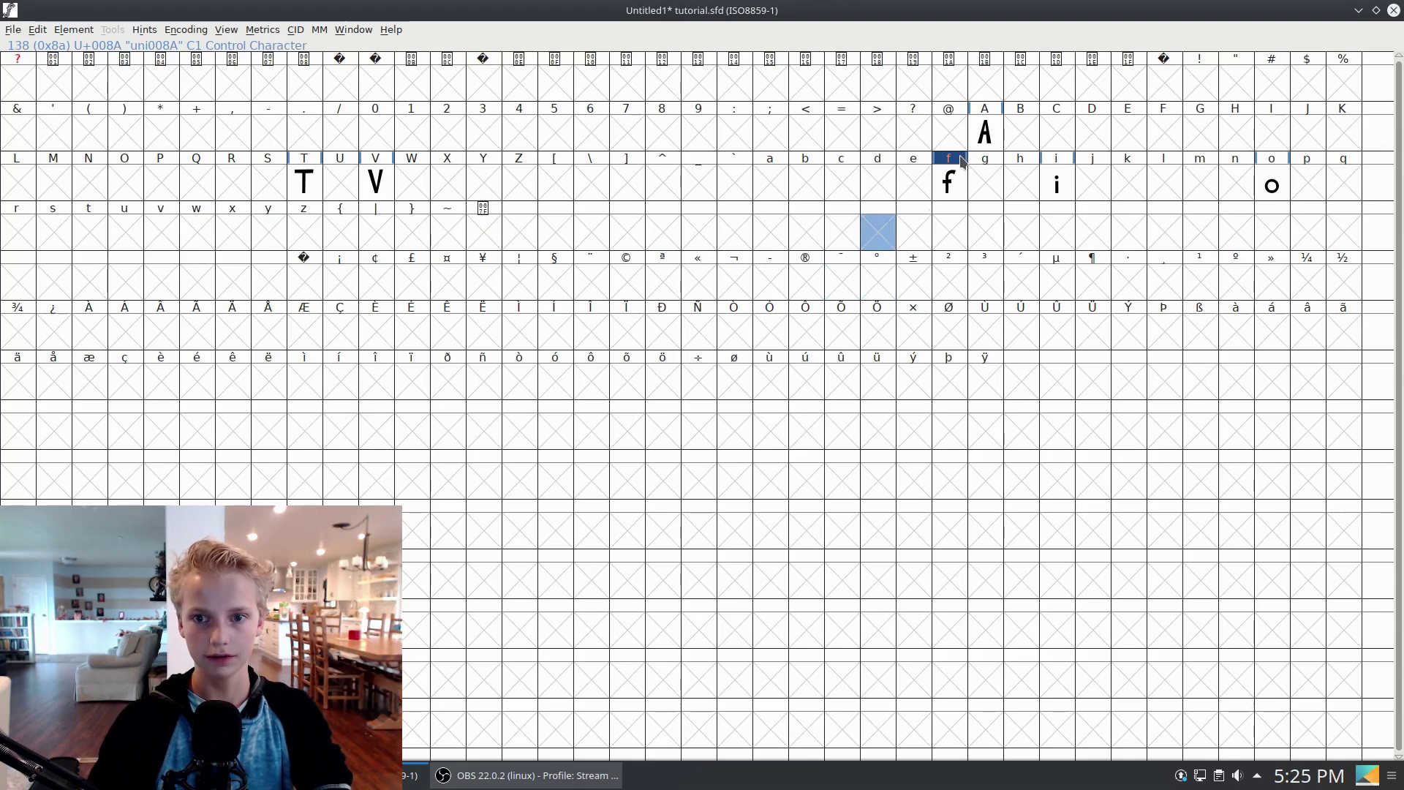
key(f)
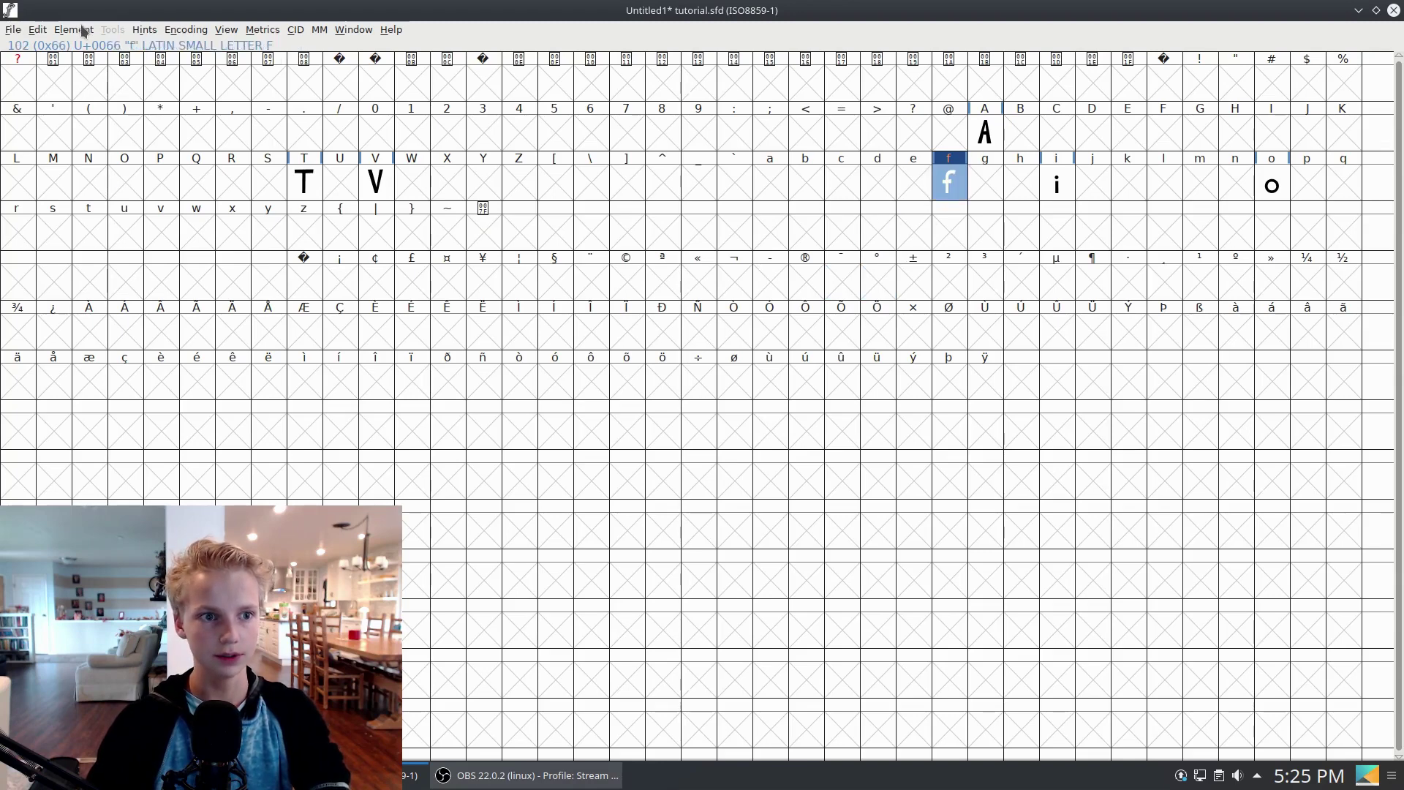
click(74, 30)
click(92, 49)
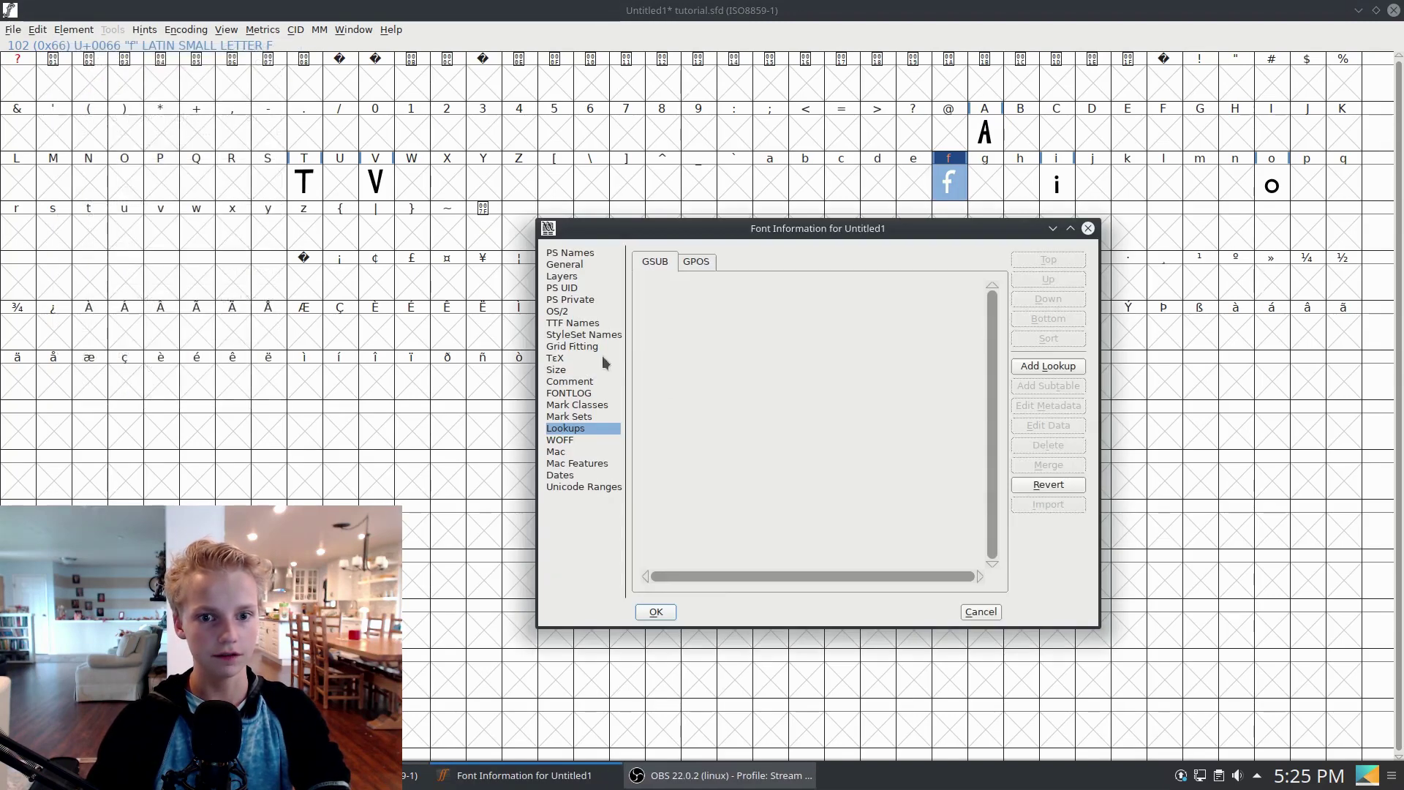
click(697, 264)
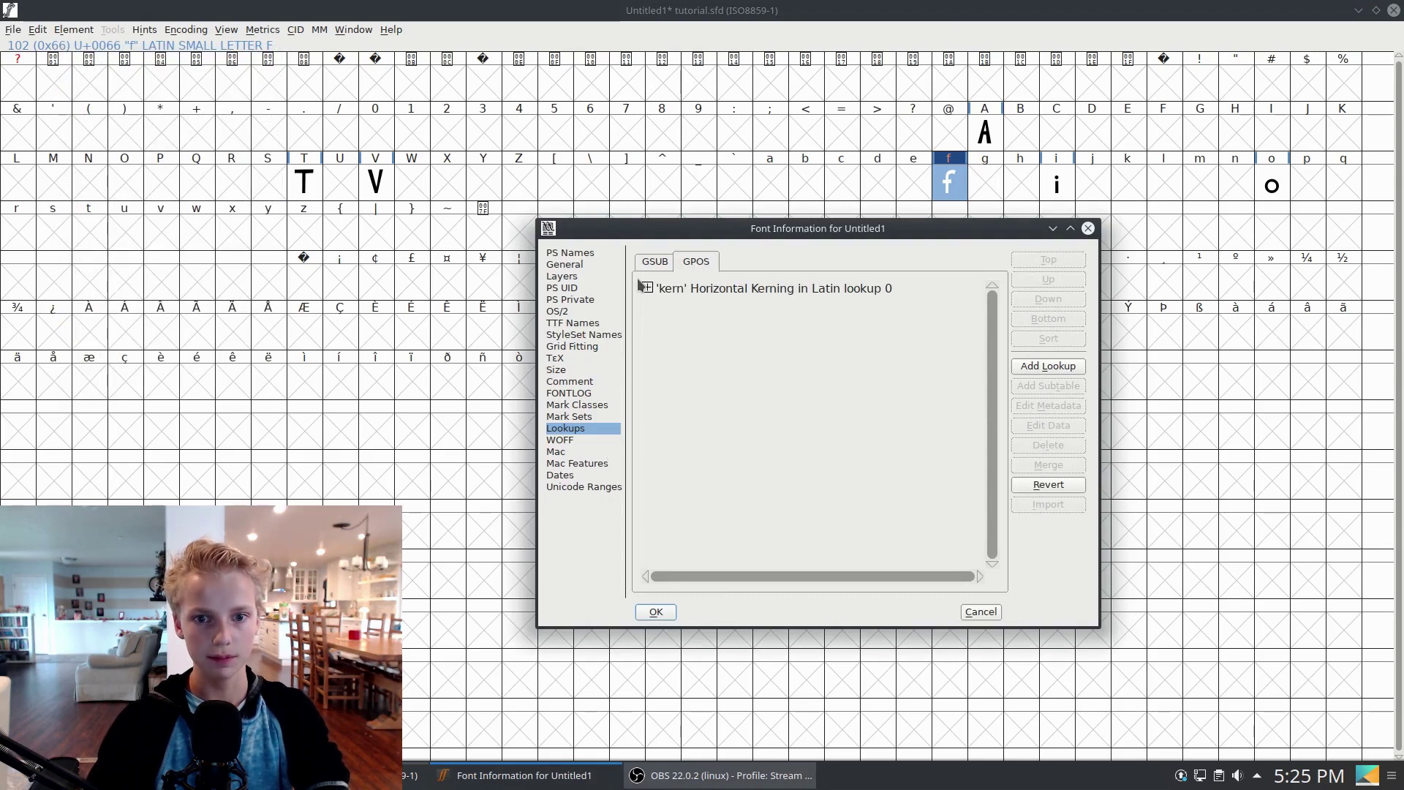
click(648, 288)
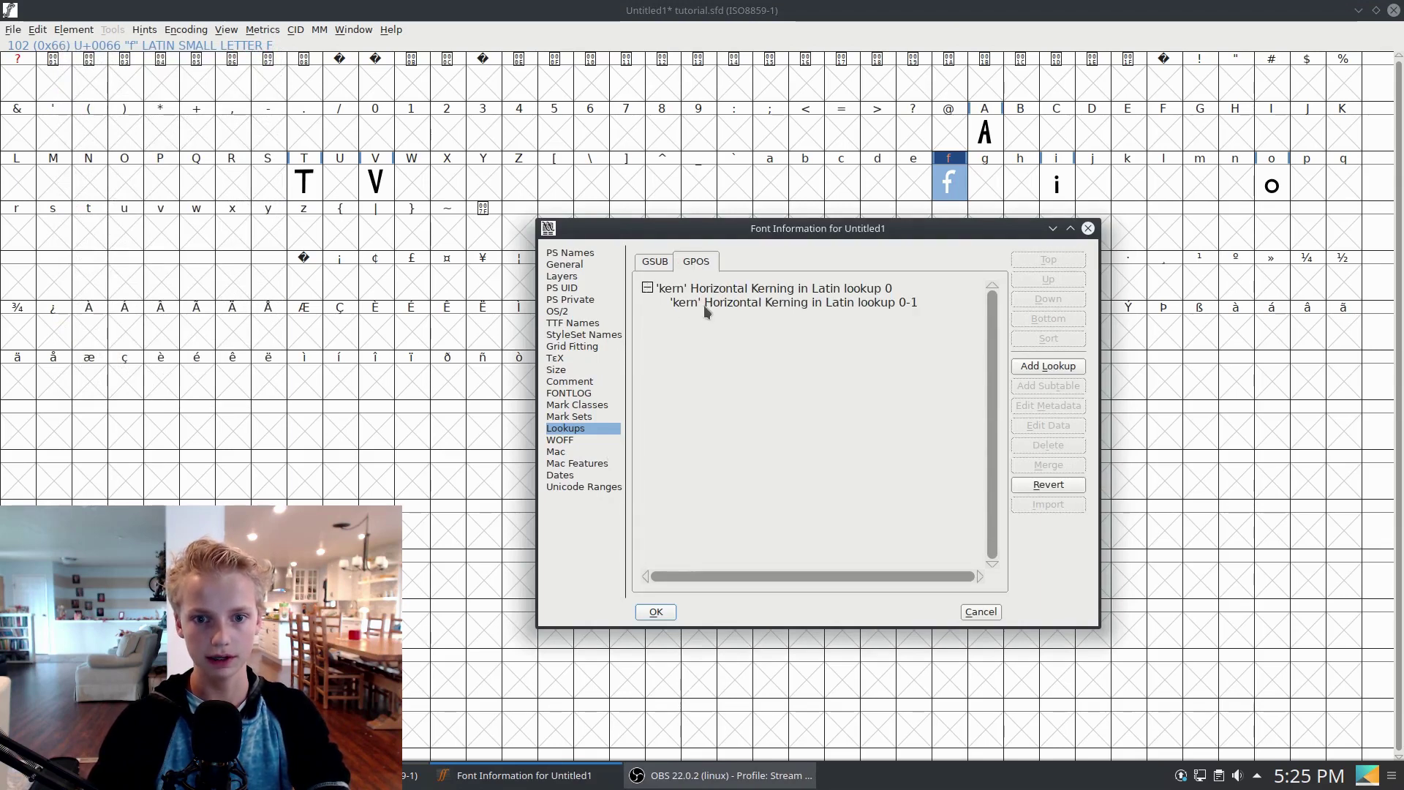
click(648, 289)
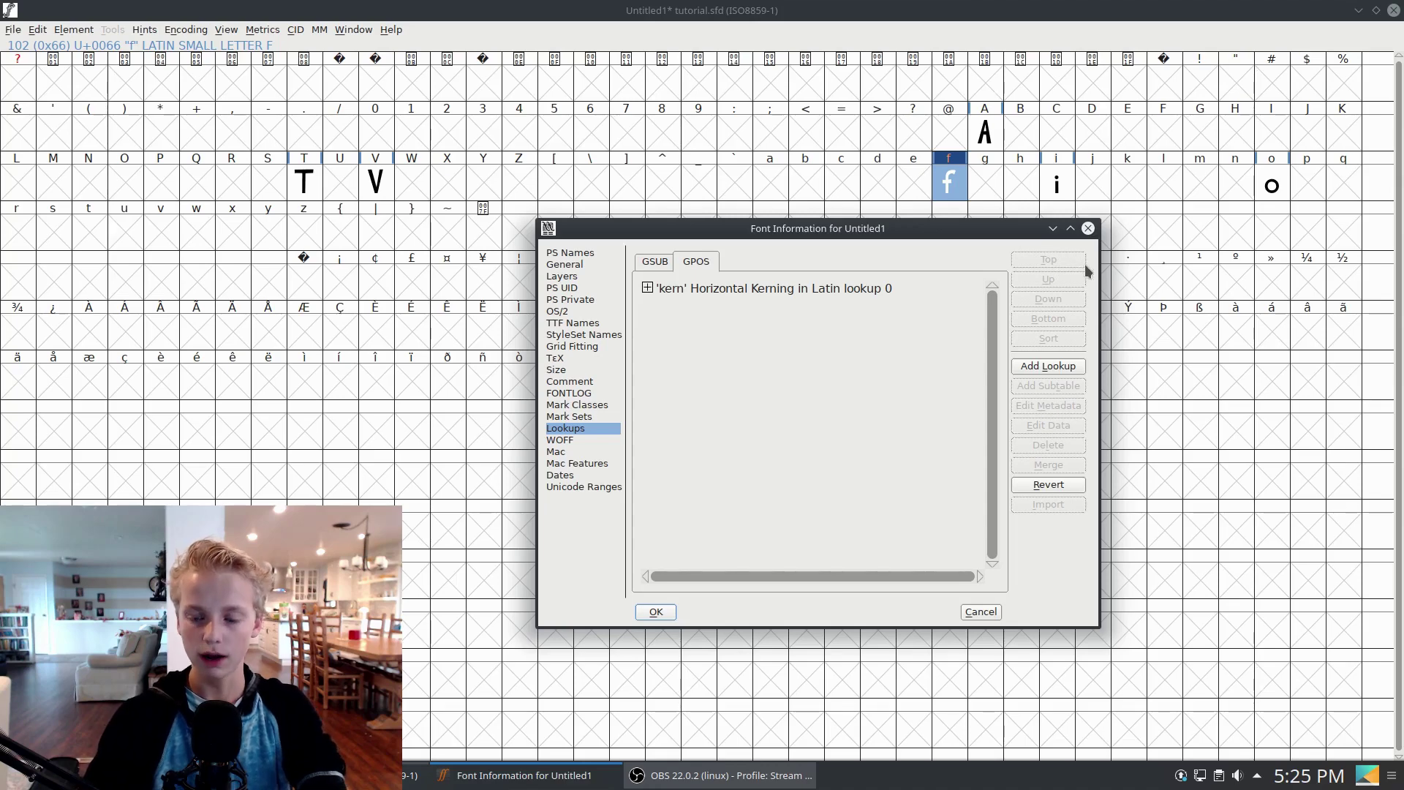
click(1048, 366)
click(676, 252)
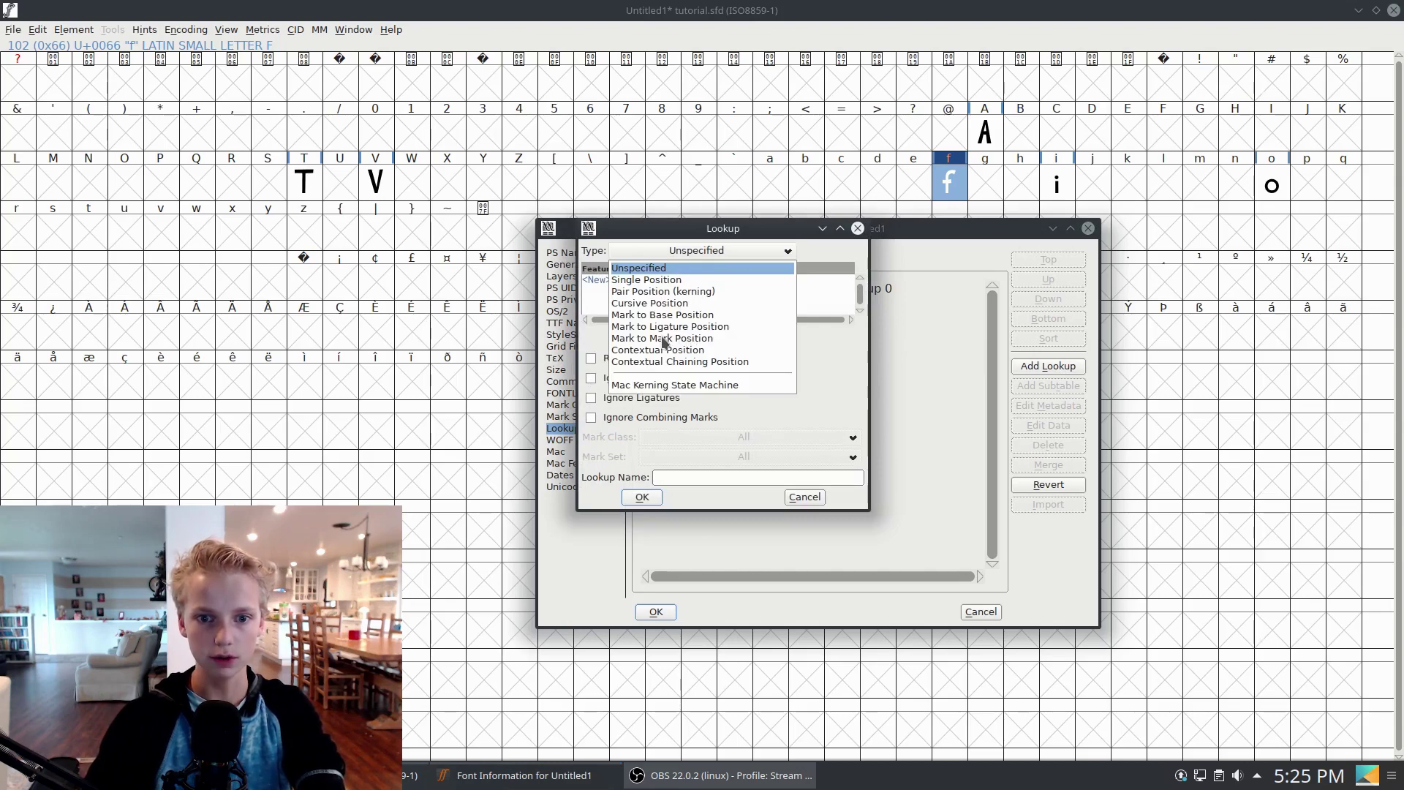
click(858, 229)
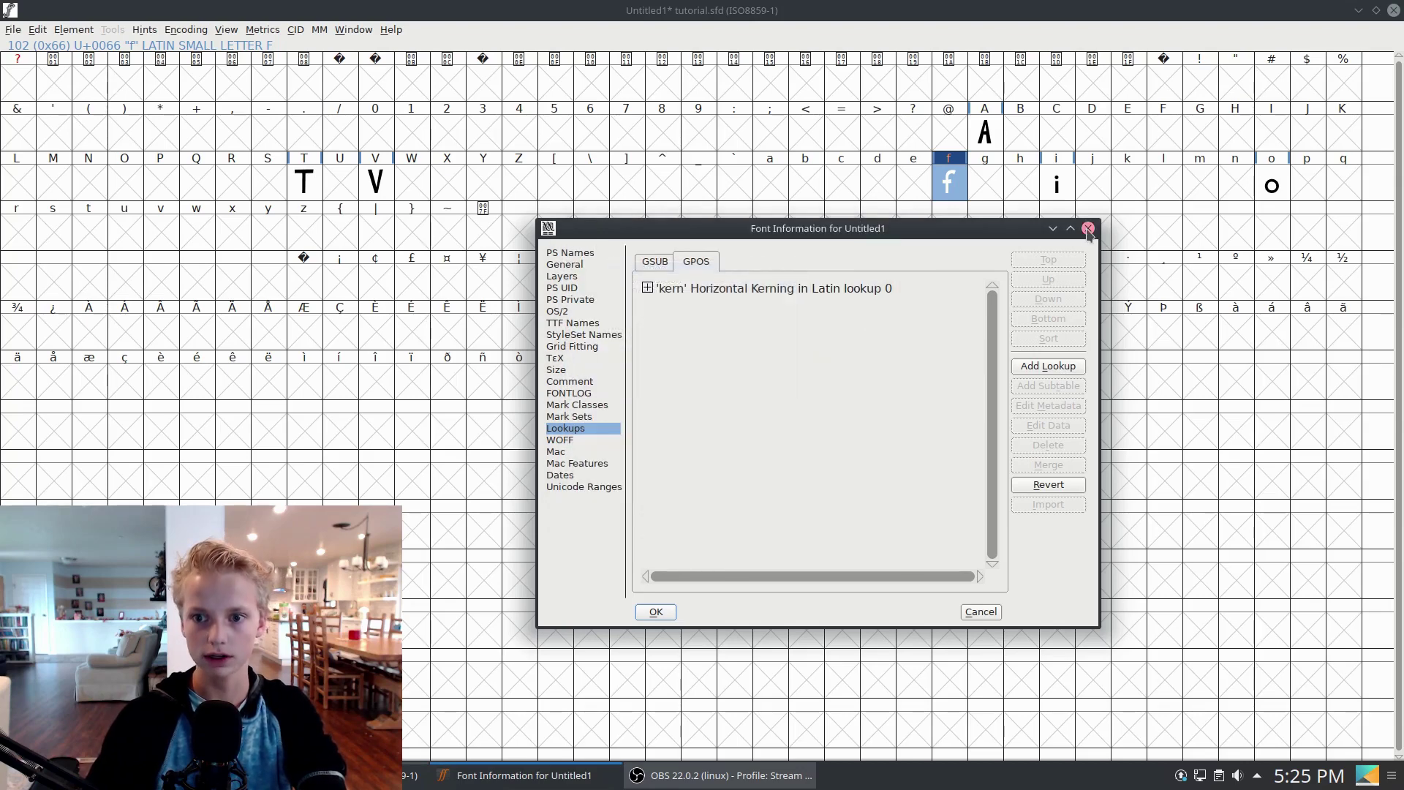
click(1089, 228)
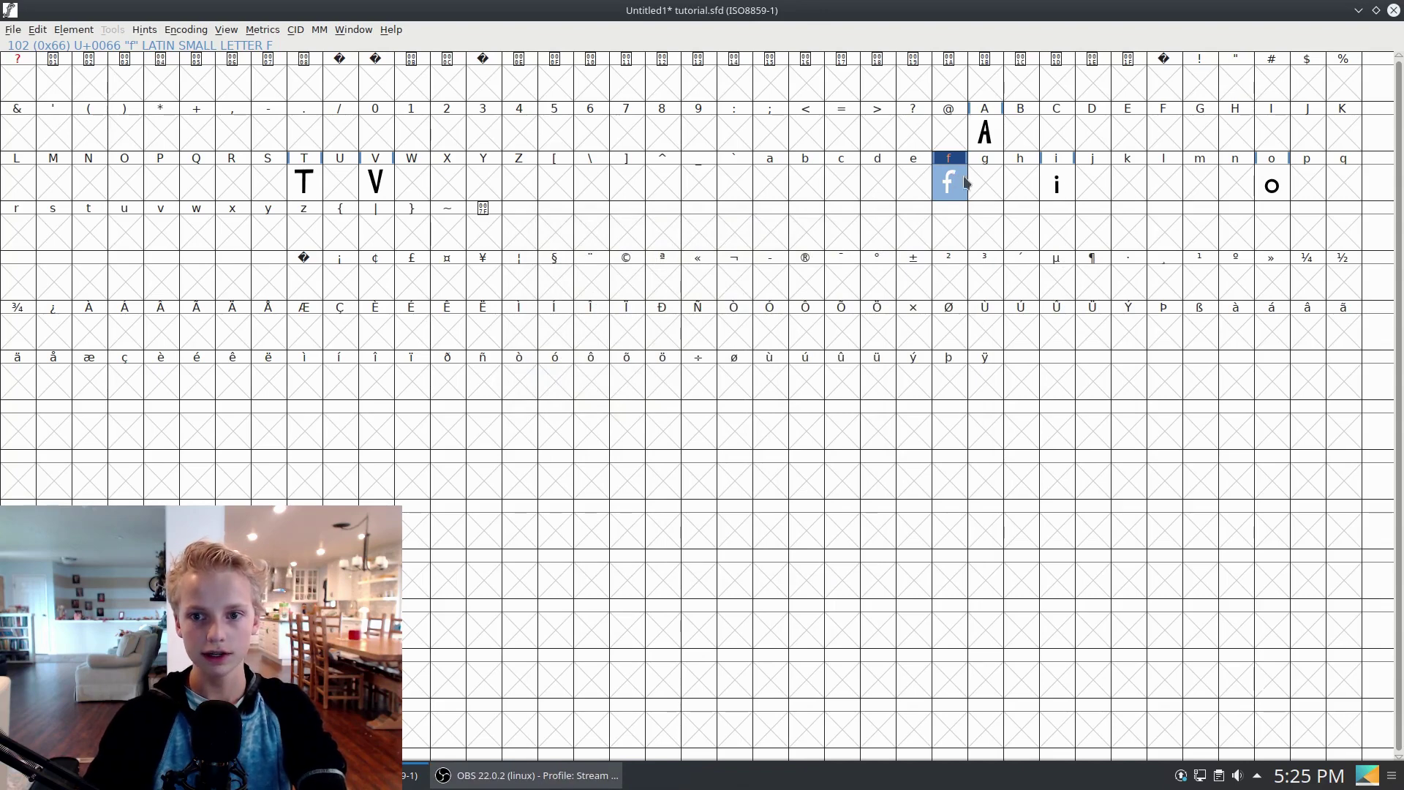
key(i)
click(262, 29)
click(289, 51)
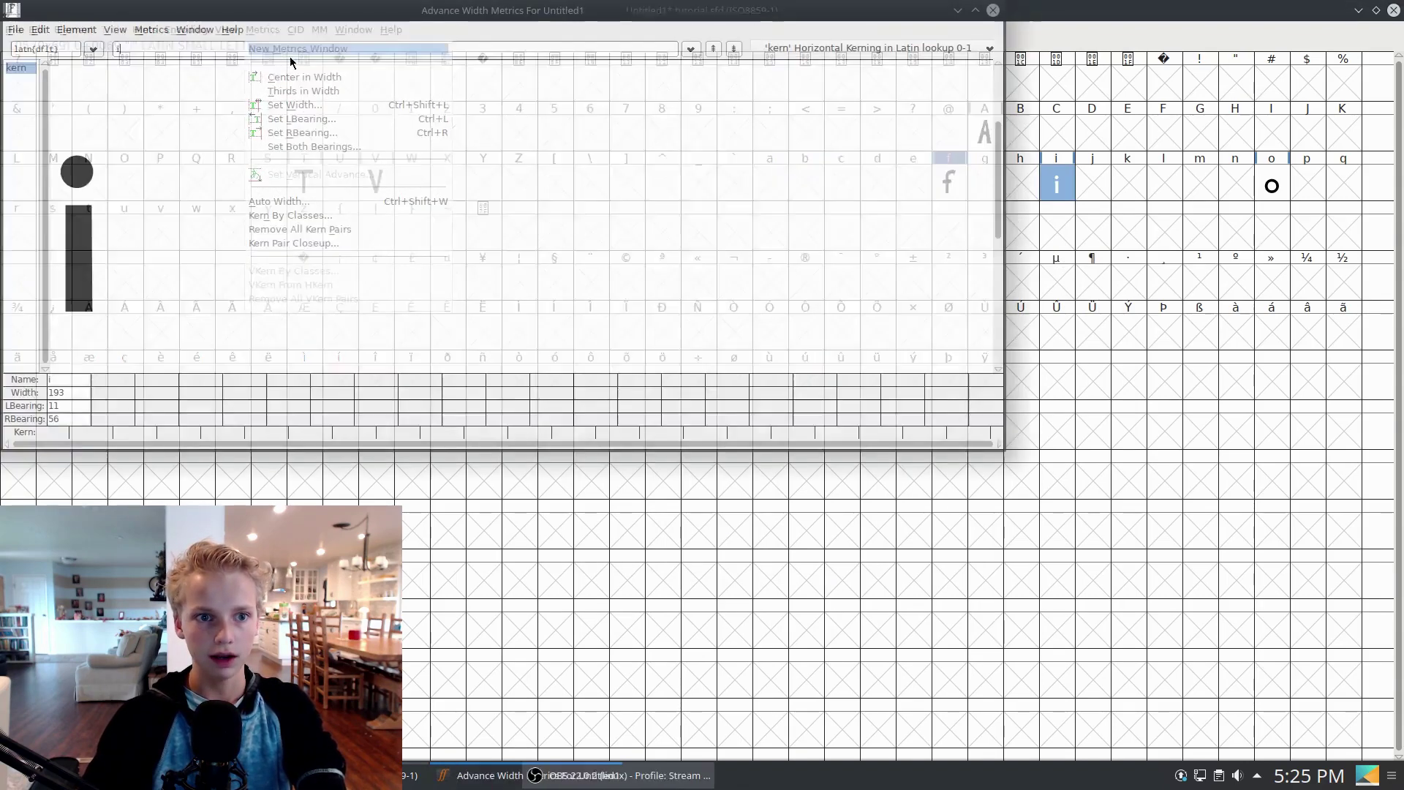
click(164, 51)
key(BackSpace)
text(fi)
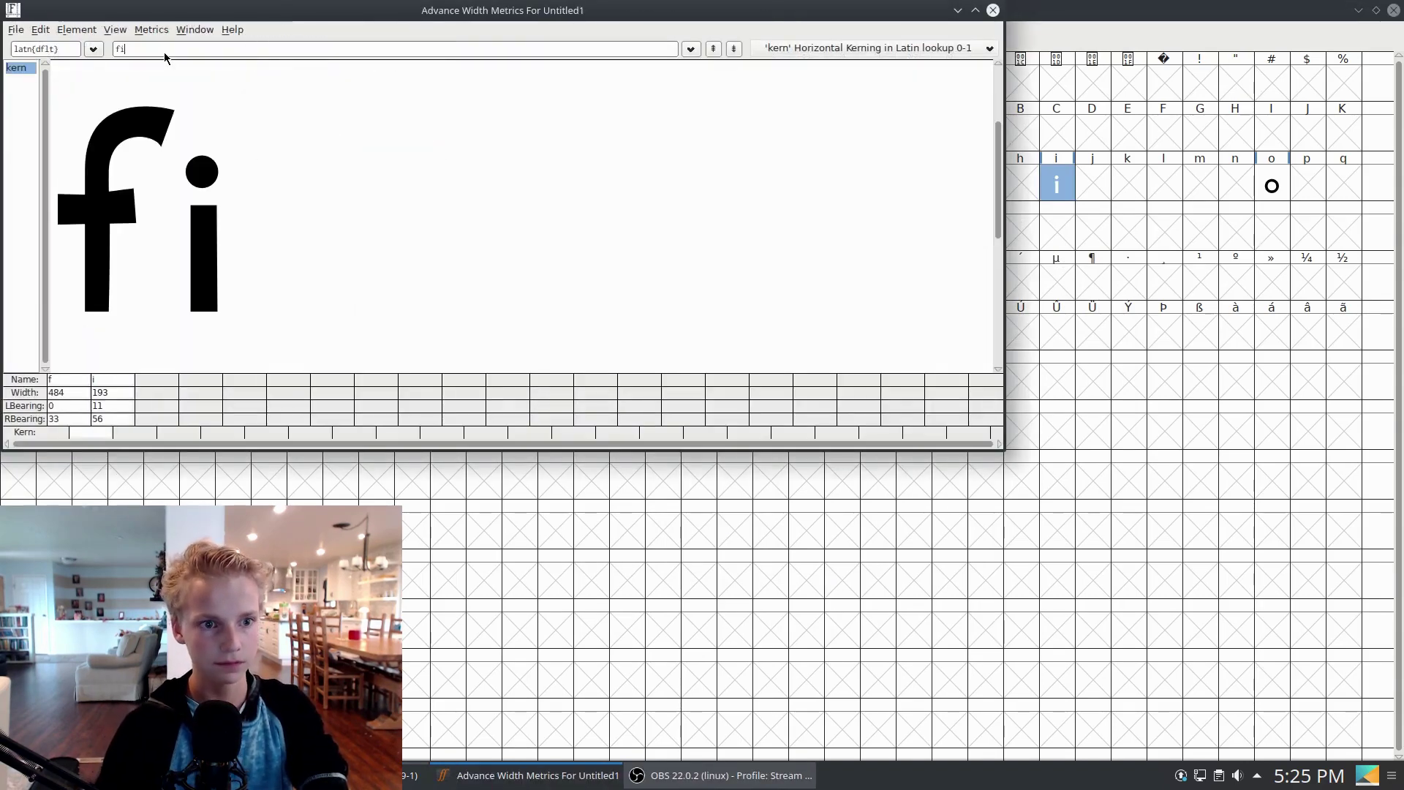
click(993, 10)
click(833, 341)
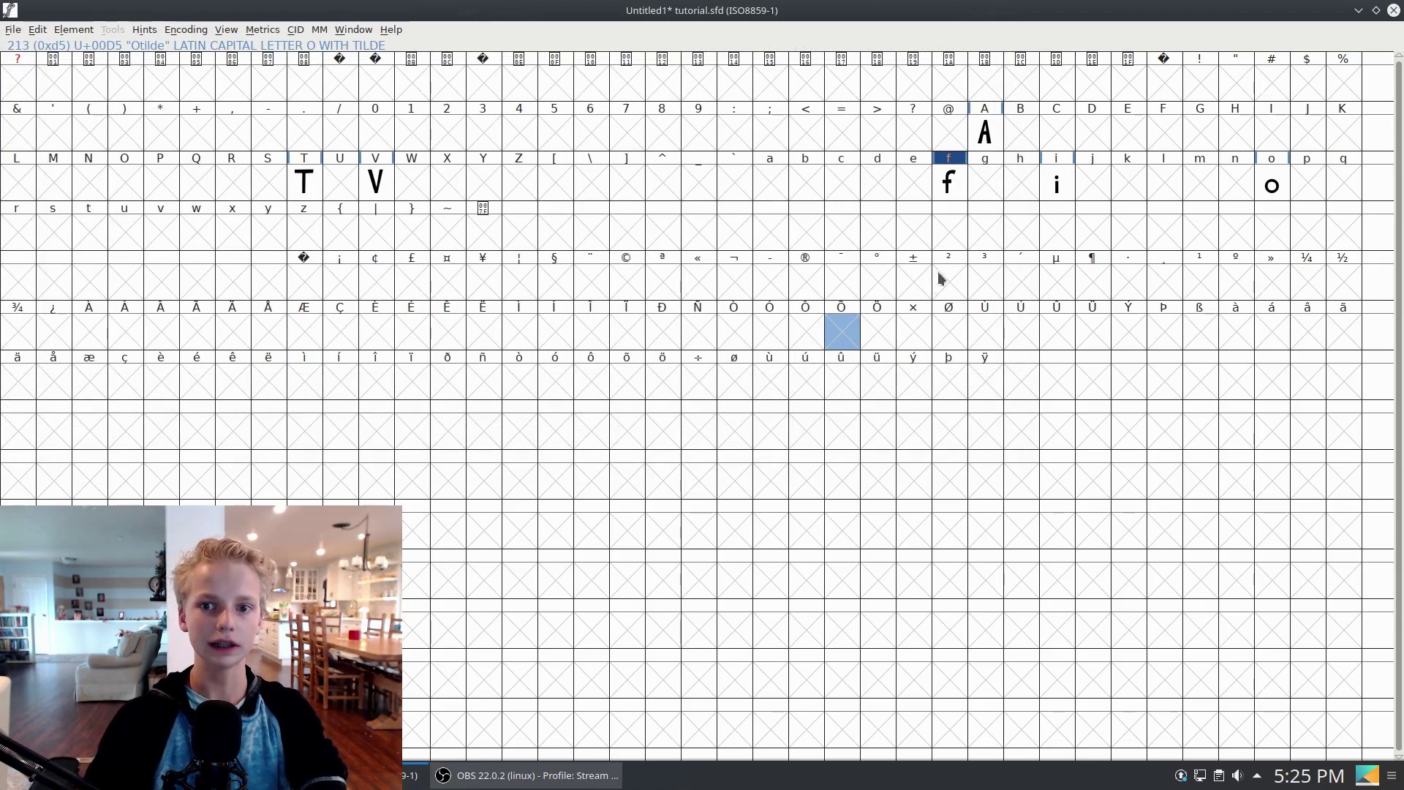
Add 1 extra slot through Encoding > Add Encoding Slots.
click(947, 182)
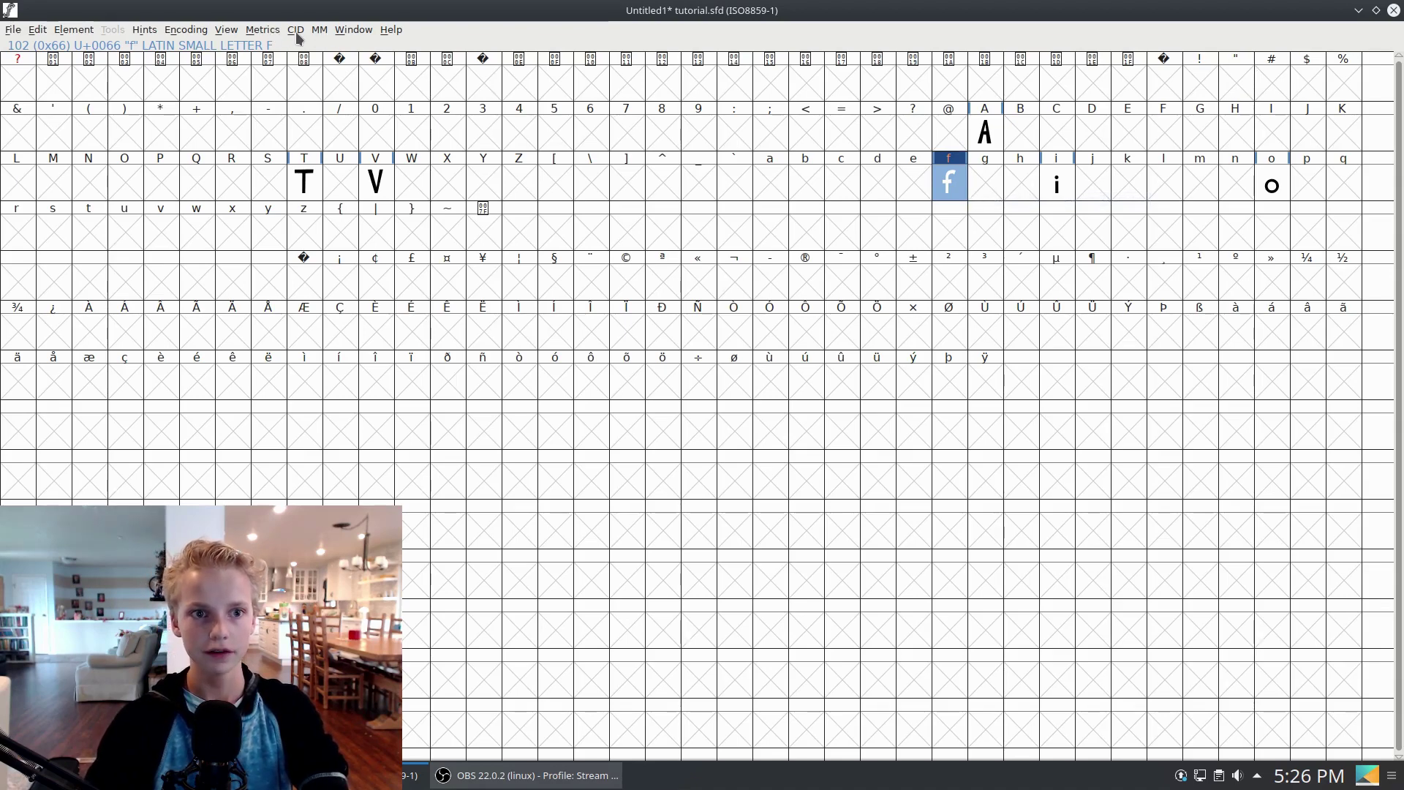
click(262, 30)
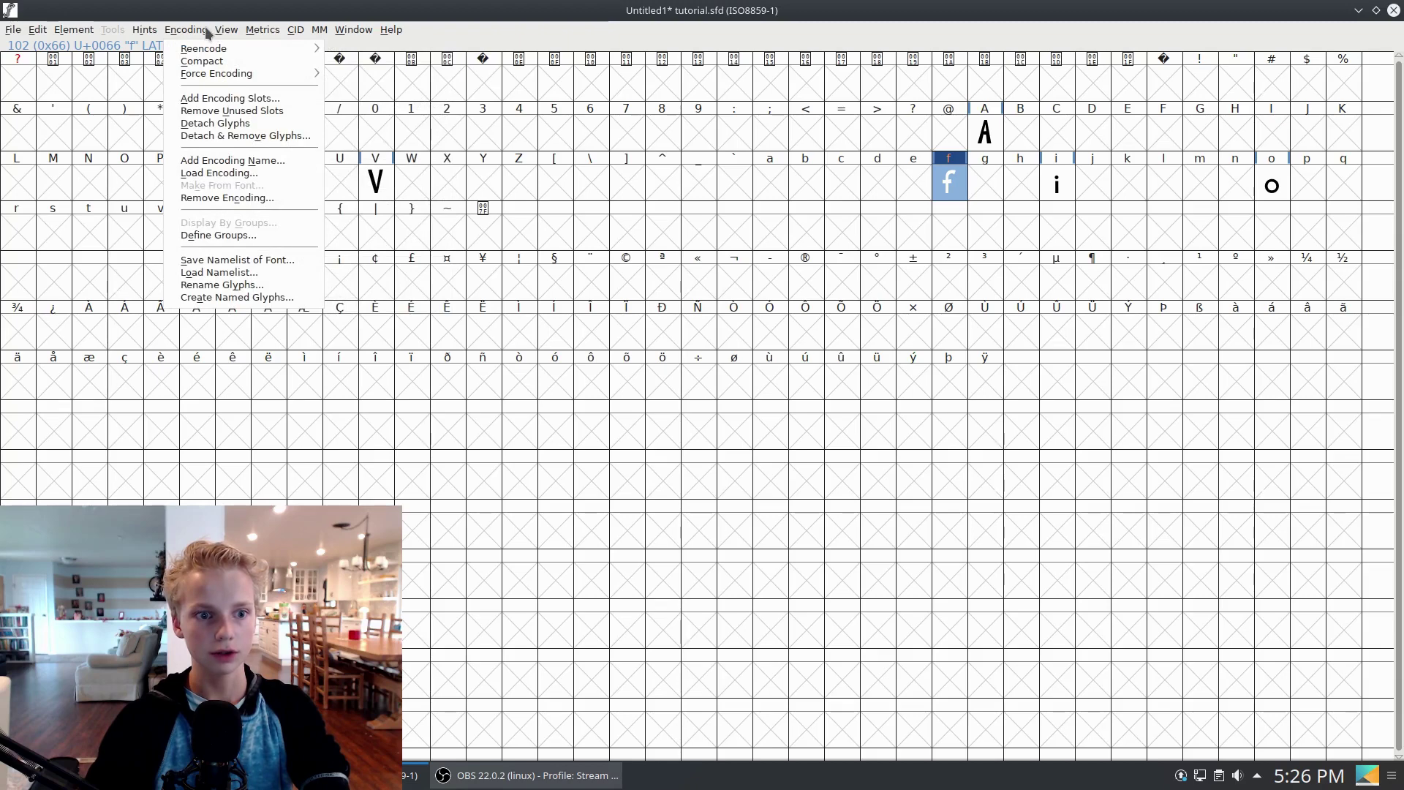
click(224, 101)
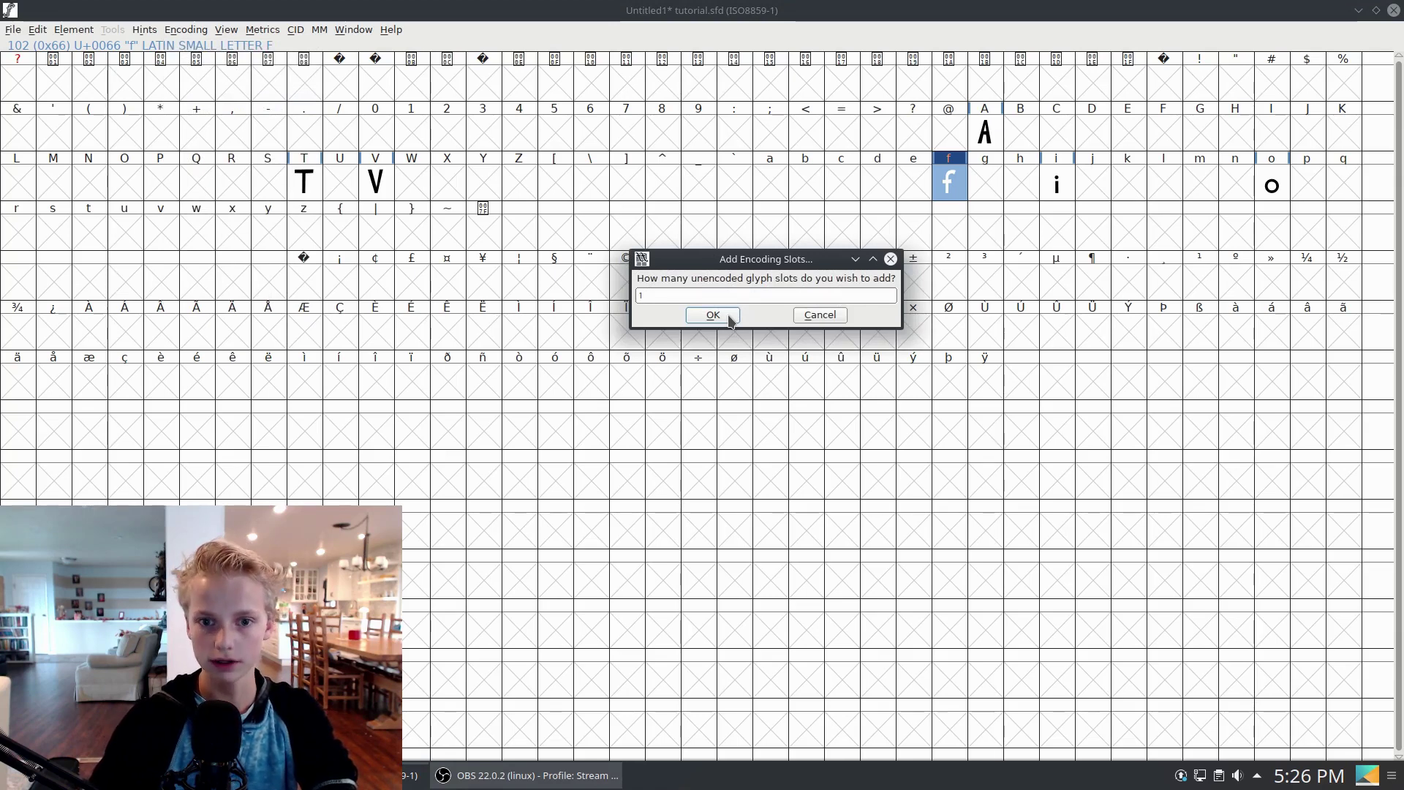
click(713, 317)
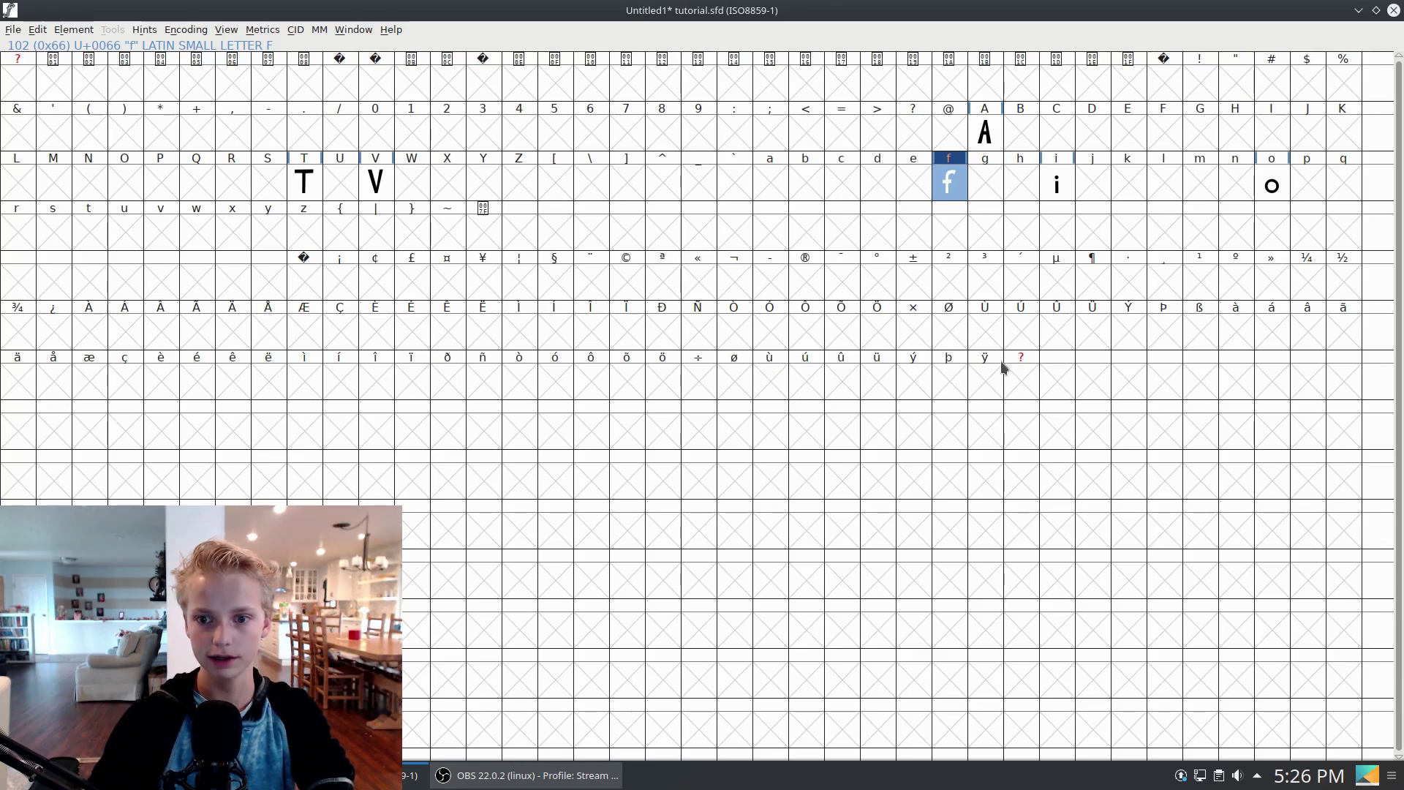
In Glyph Info, replace the slot's name NameMe.256 with f_i.
right_click(1022, 377)
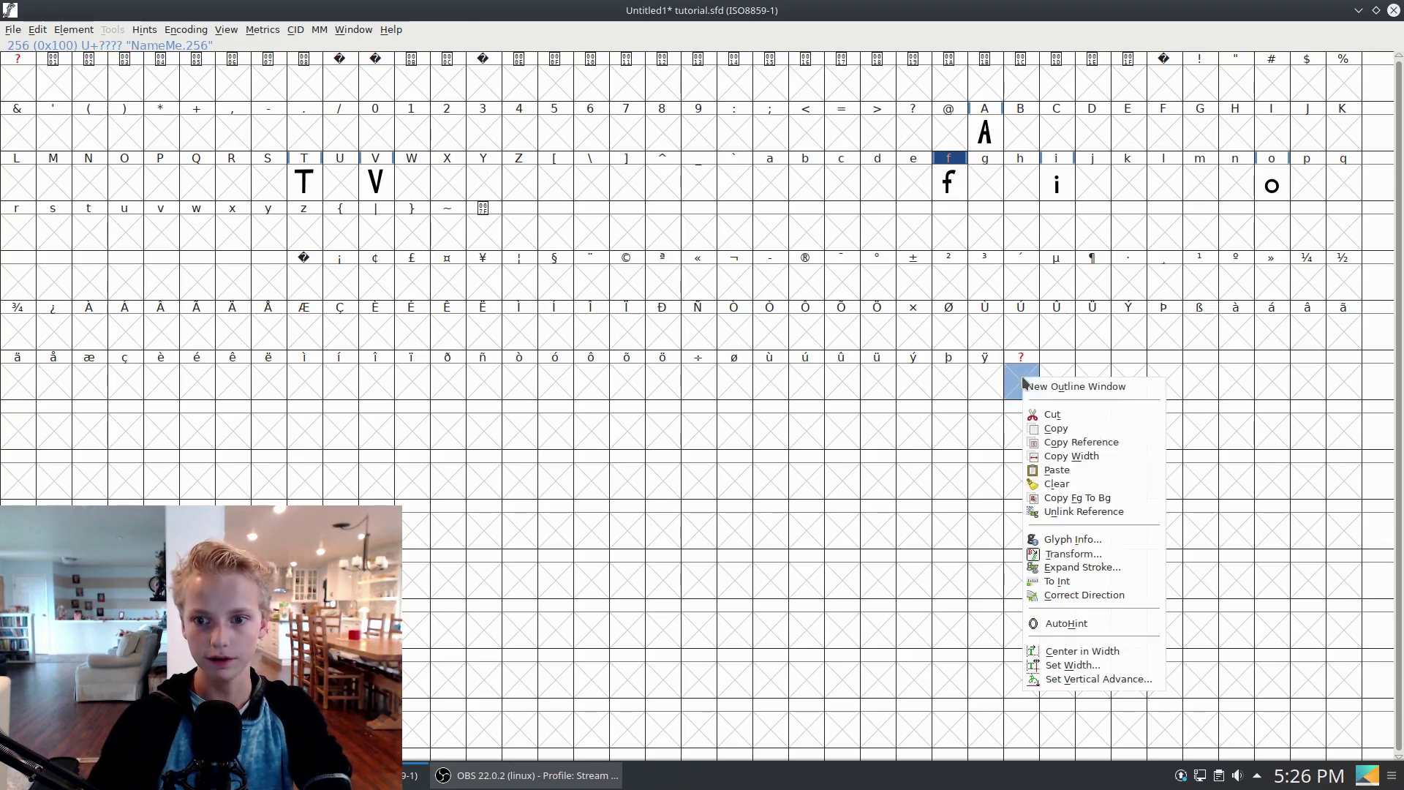
click(1028, 392)
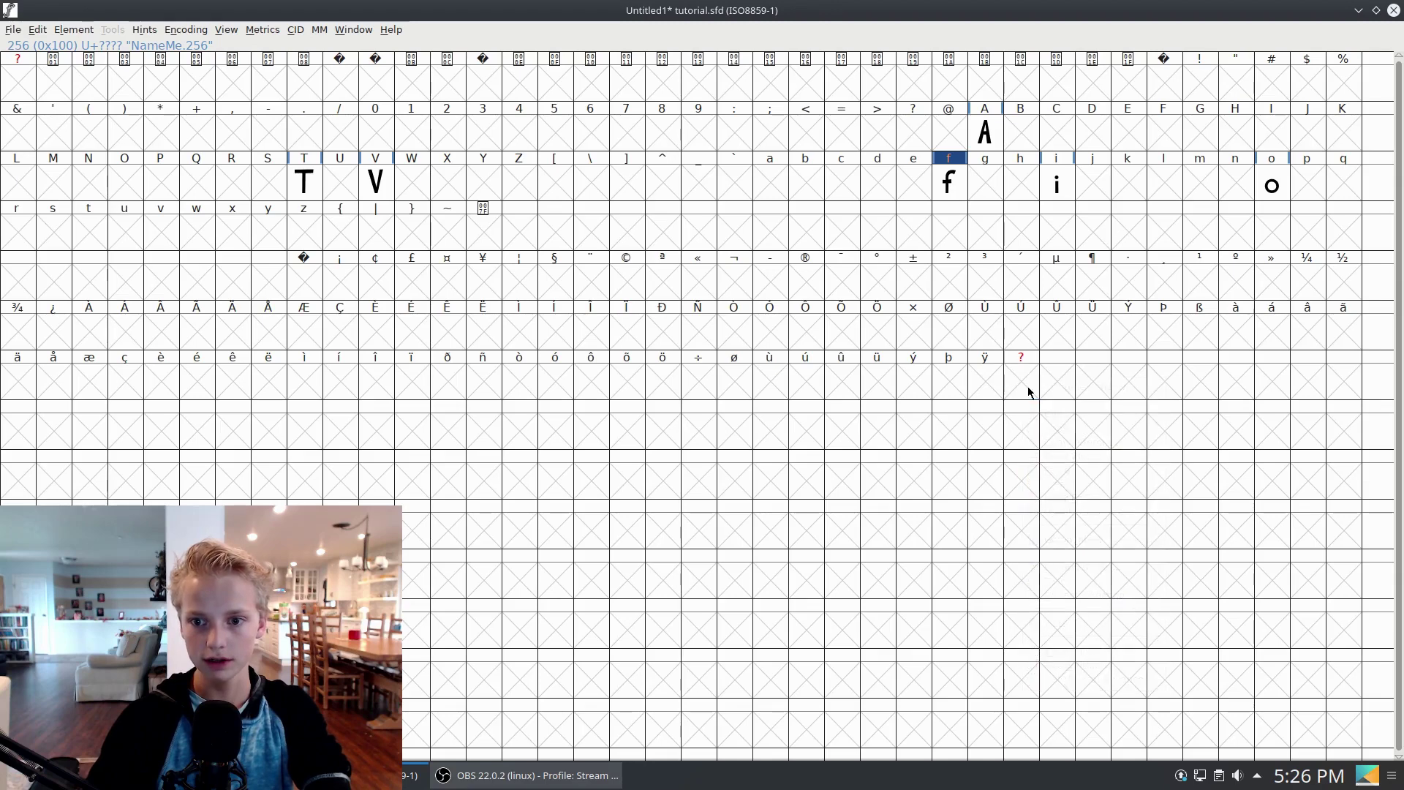
right_click(1026, 381)
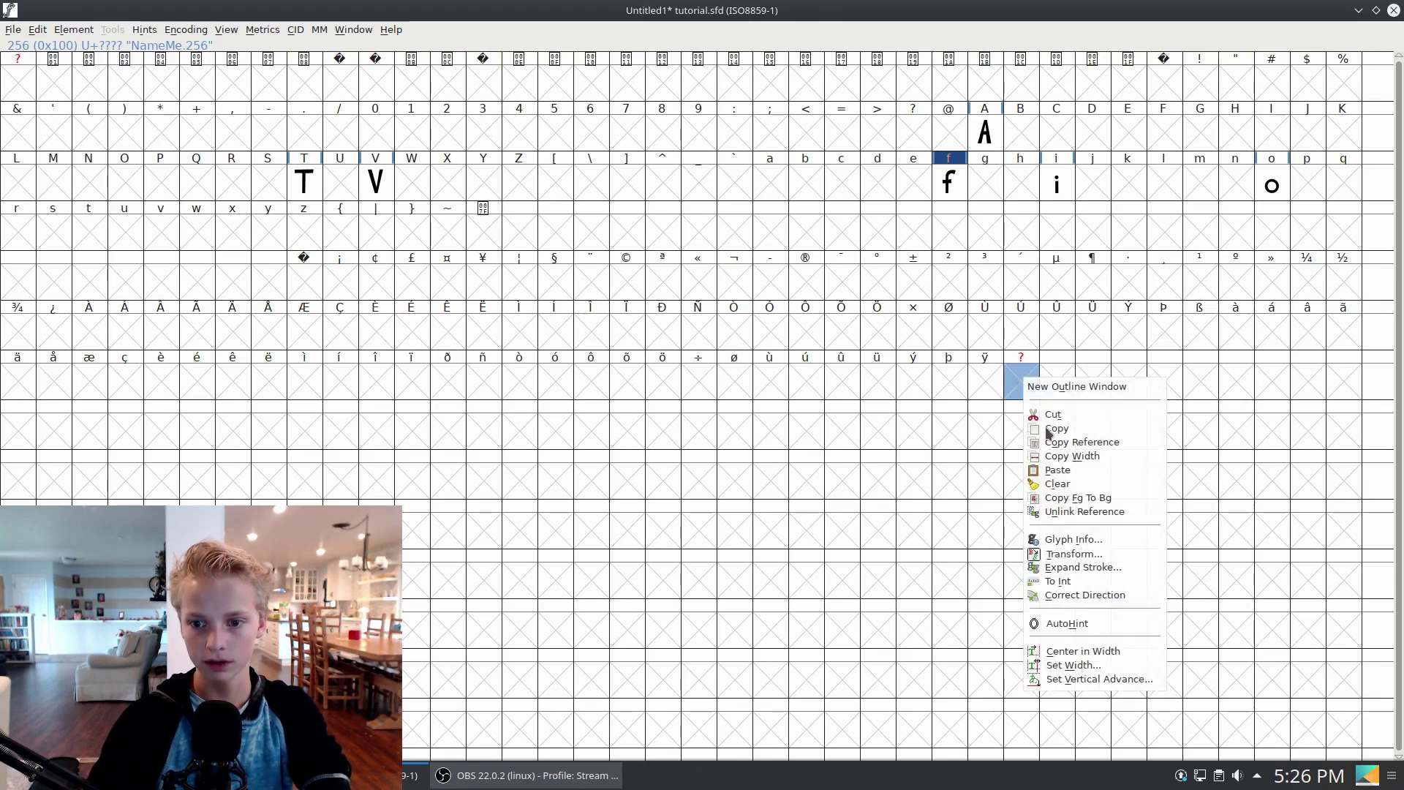
click(1069, 539)
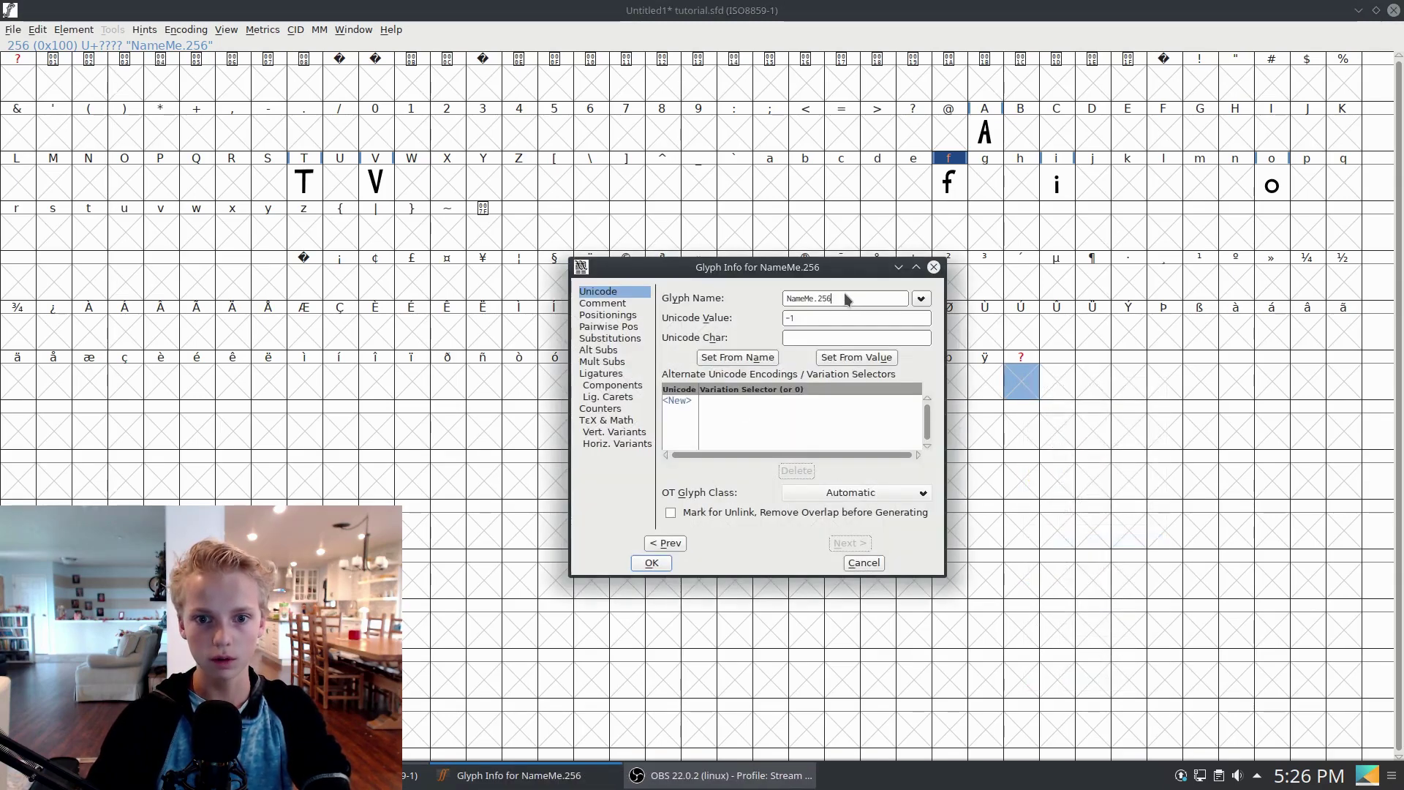
click(848, 299)
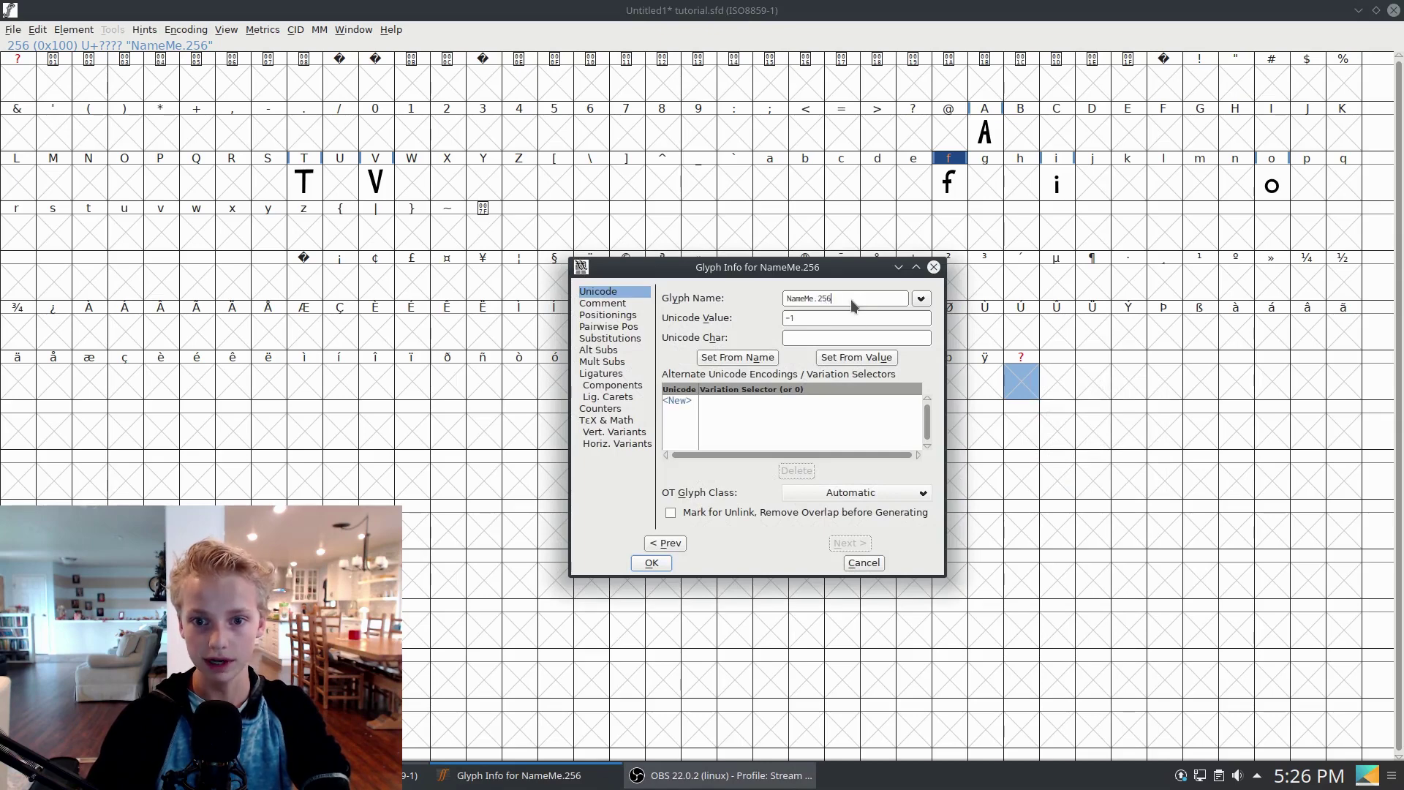
drag(842, 297, 739, 292)
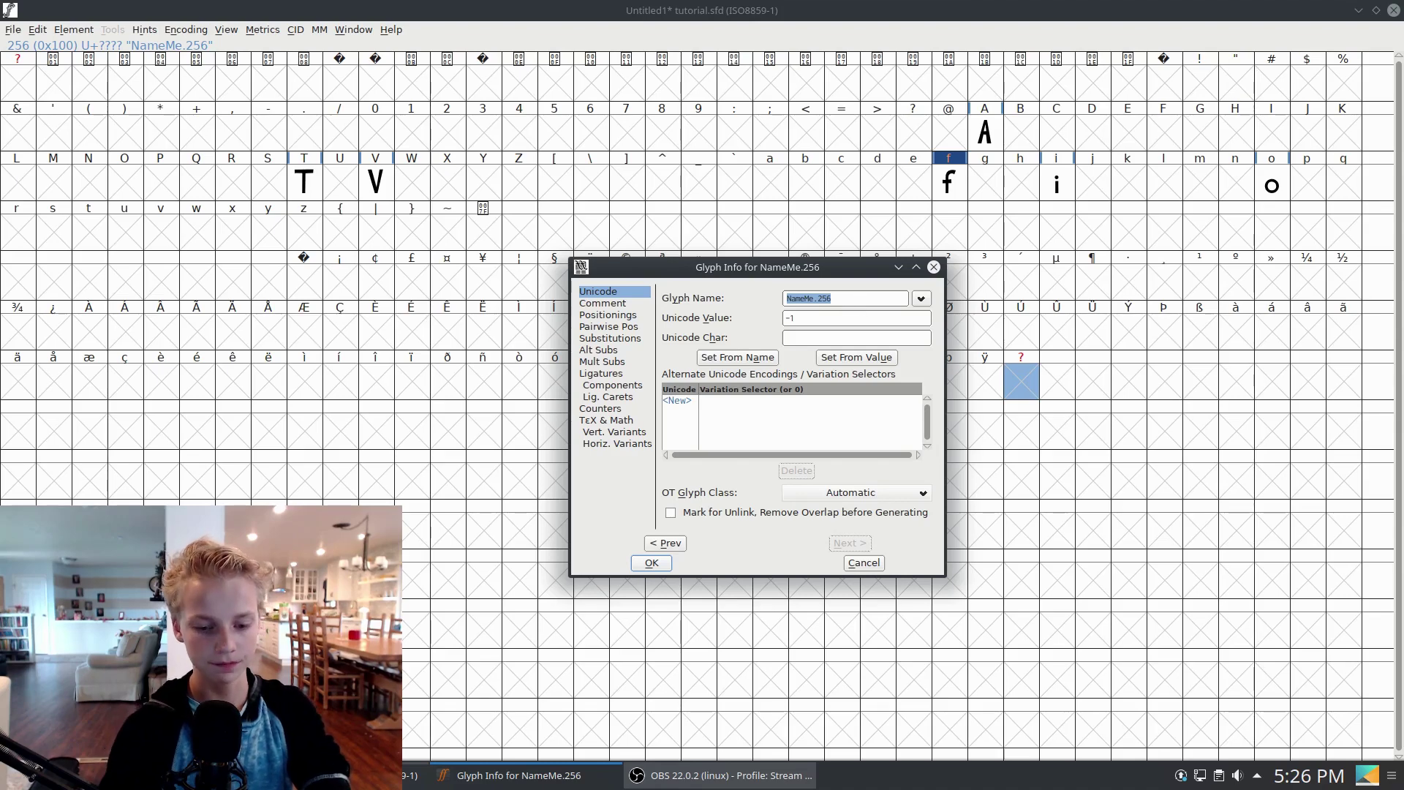
text(f_i)
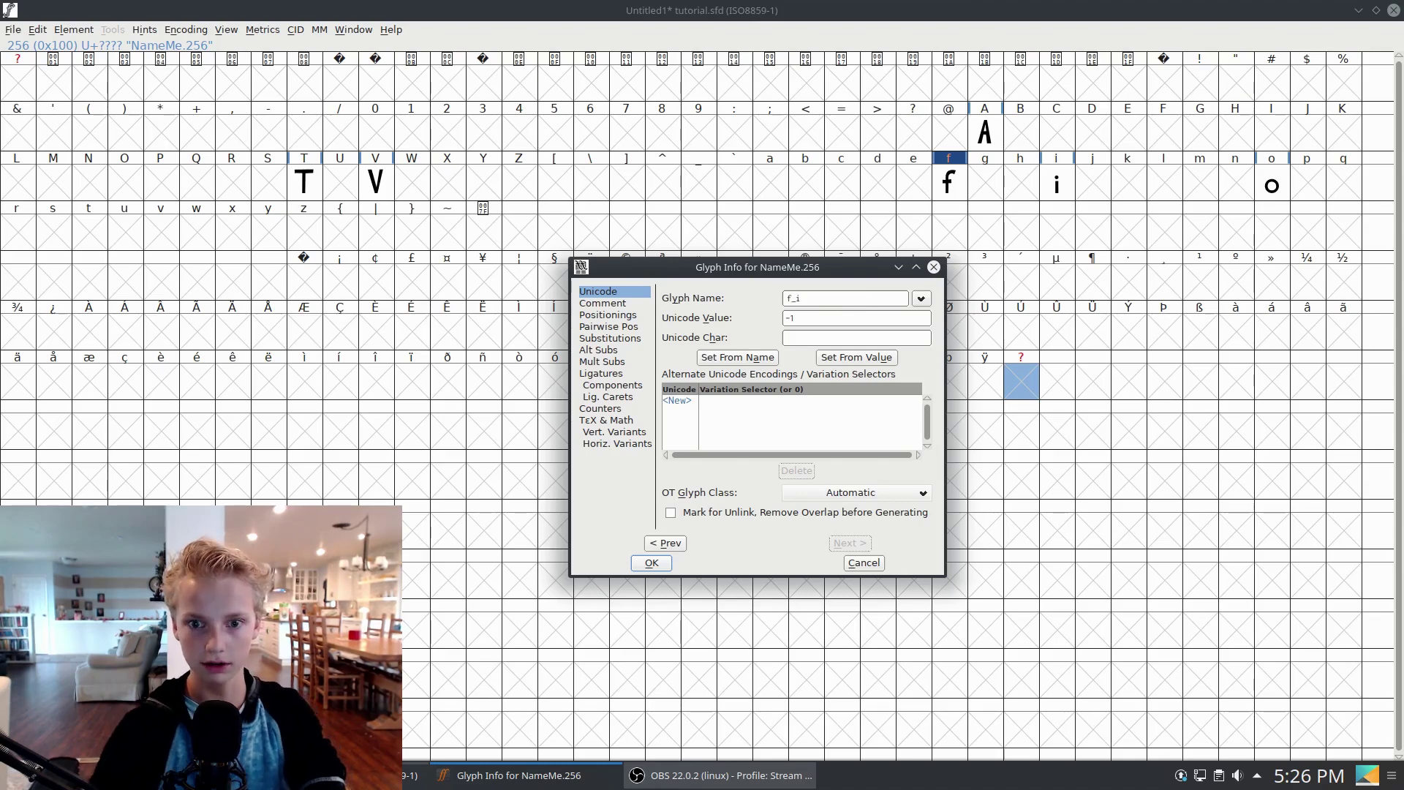
click(651, 562)
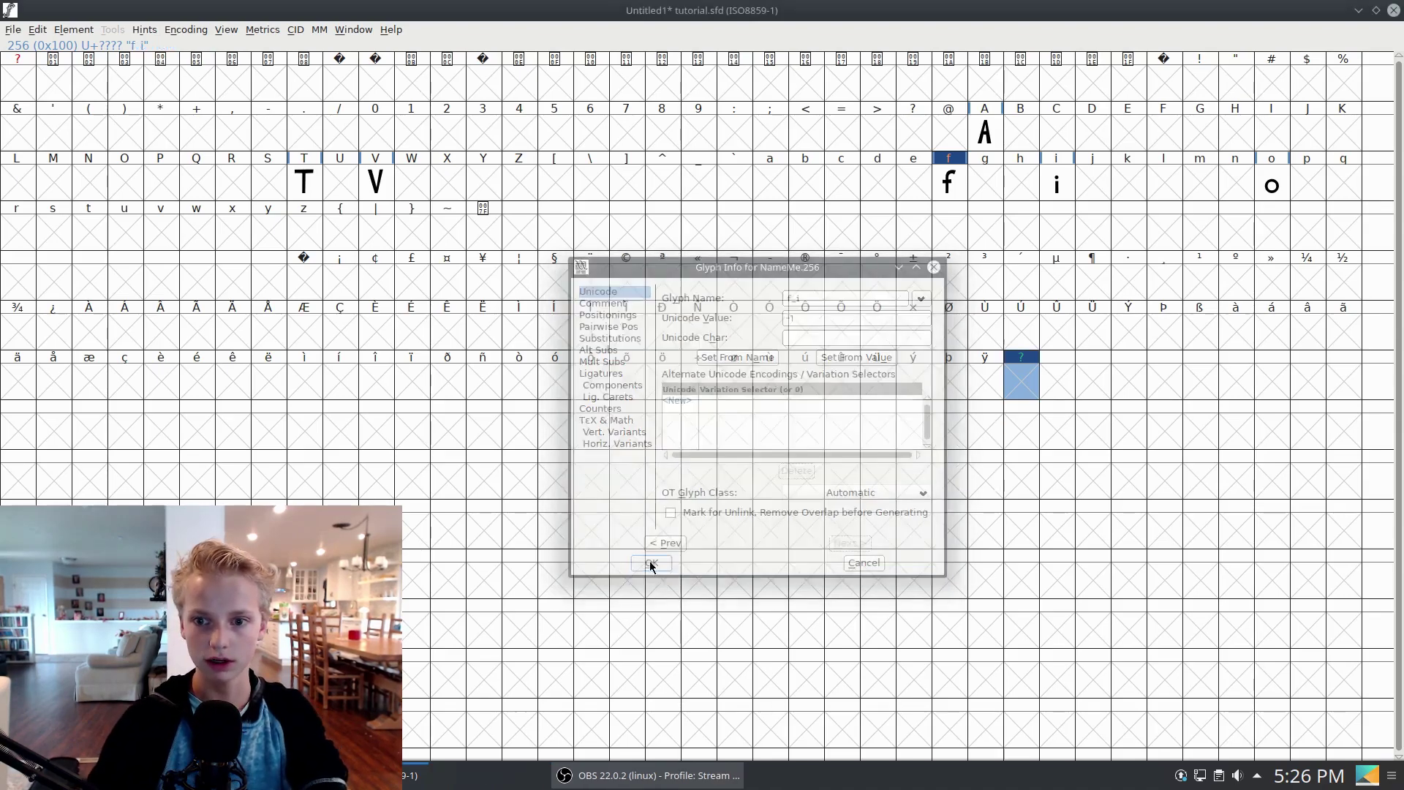
right_click(1020, 376)
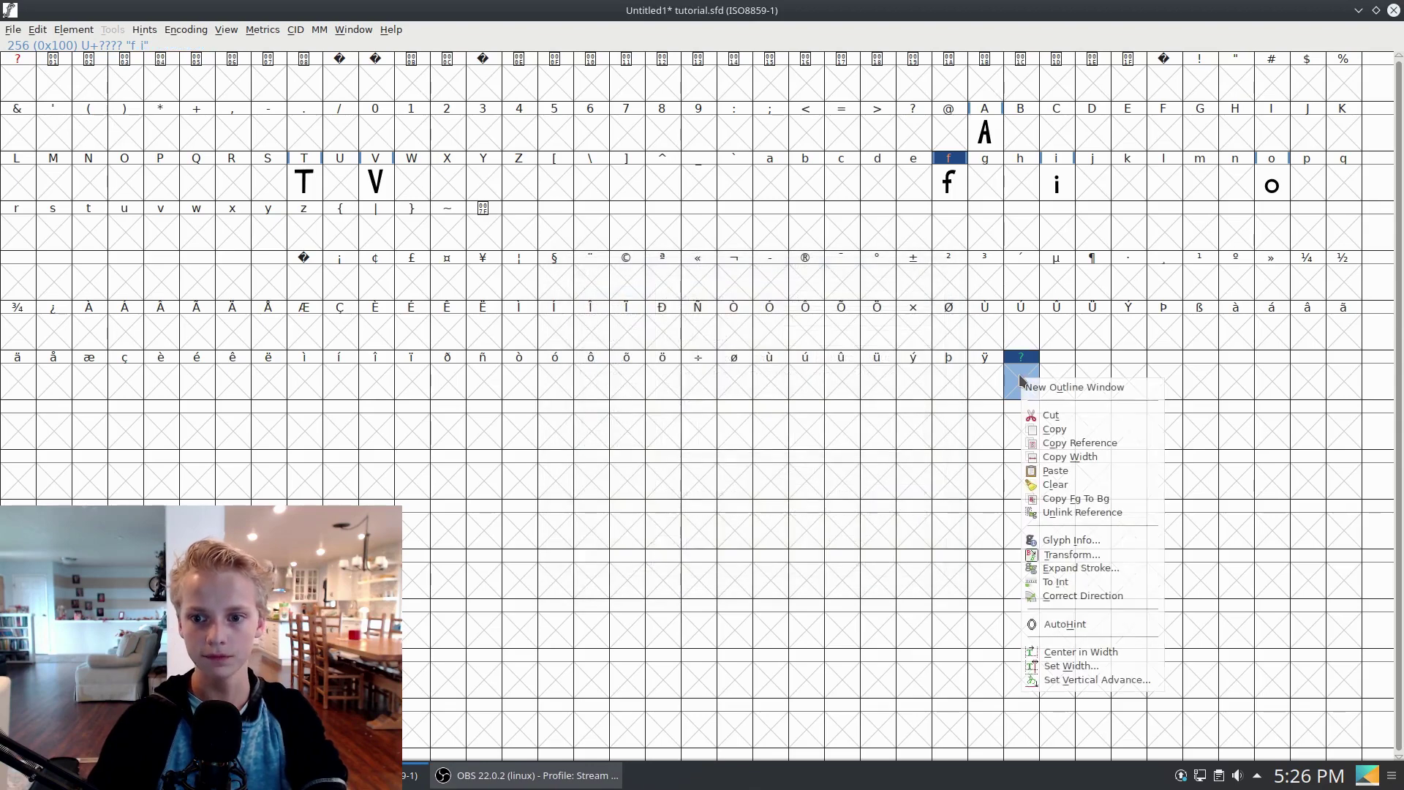
From f_i's Ligatures tab, create a Latin 'liga' Standard Ligatures lookup with a default-named subtable.
click(1068, 540)
click(602, 374)
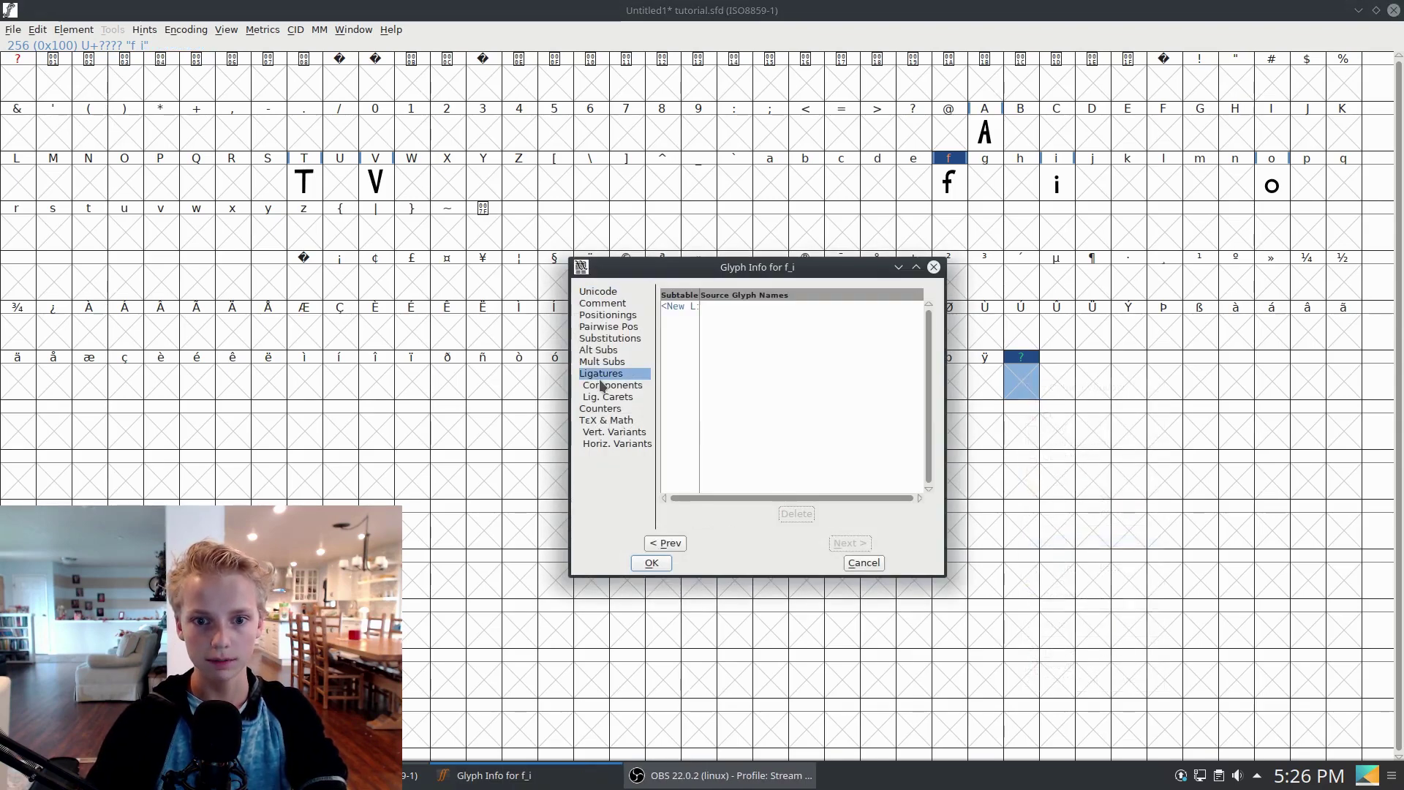
click(683, 306)
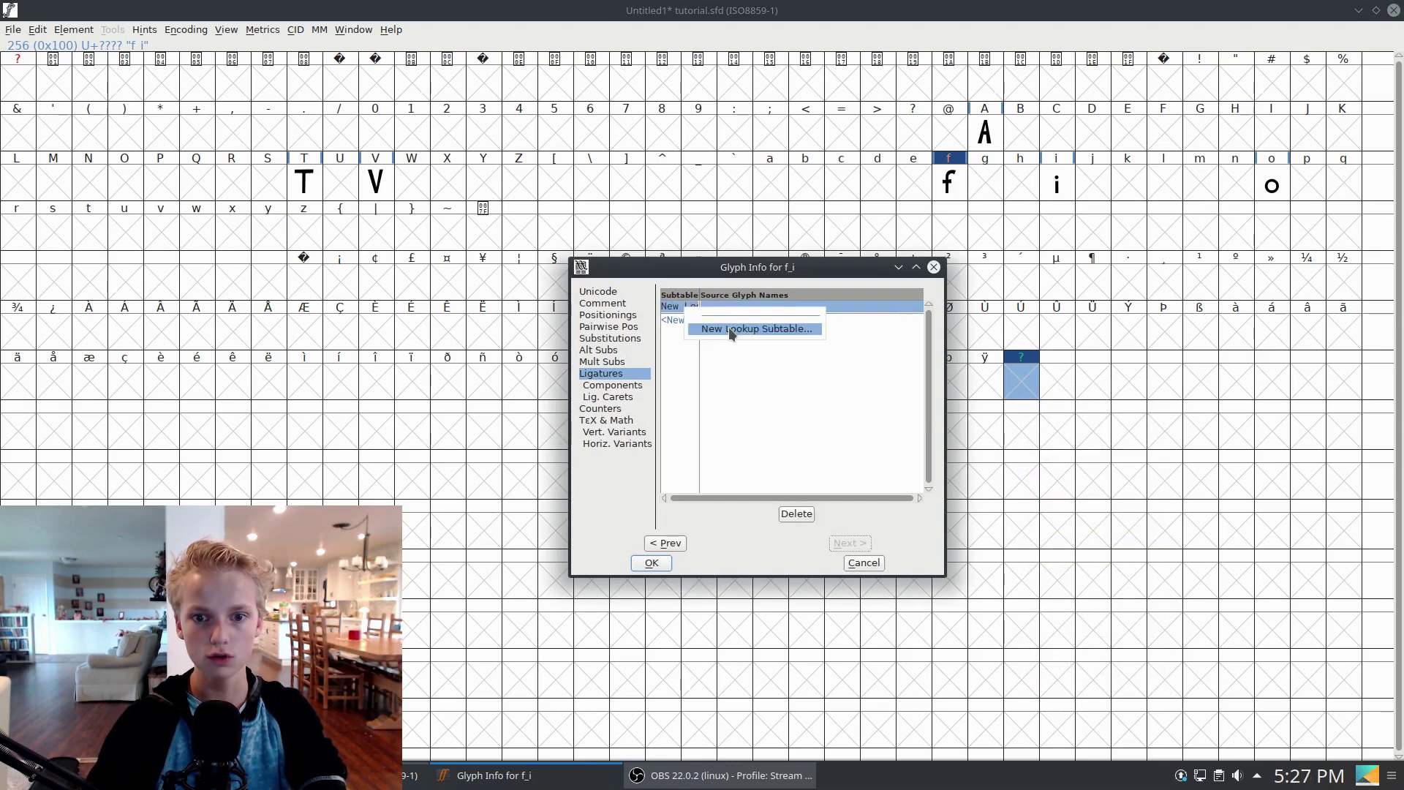
click(728, 327)
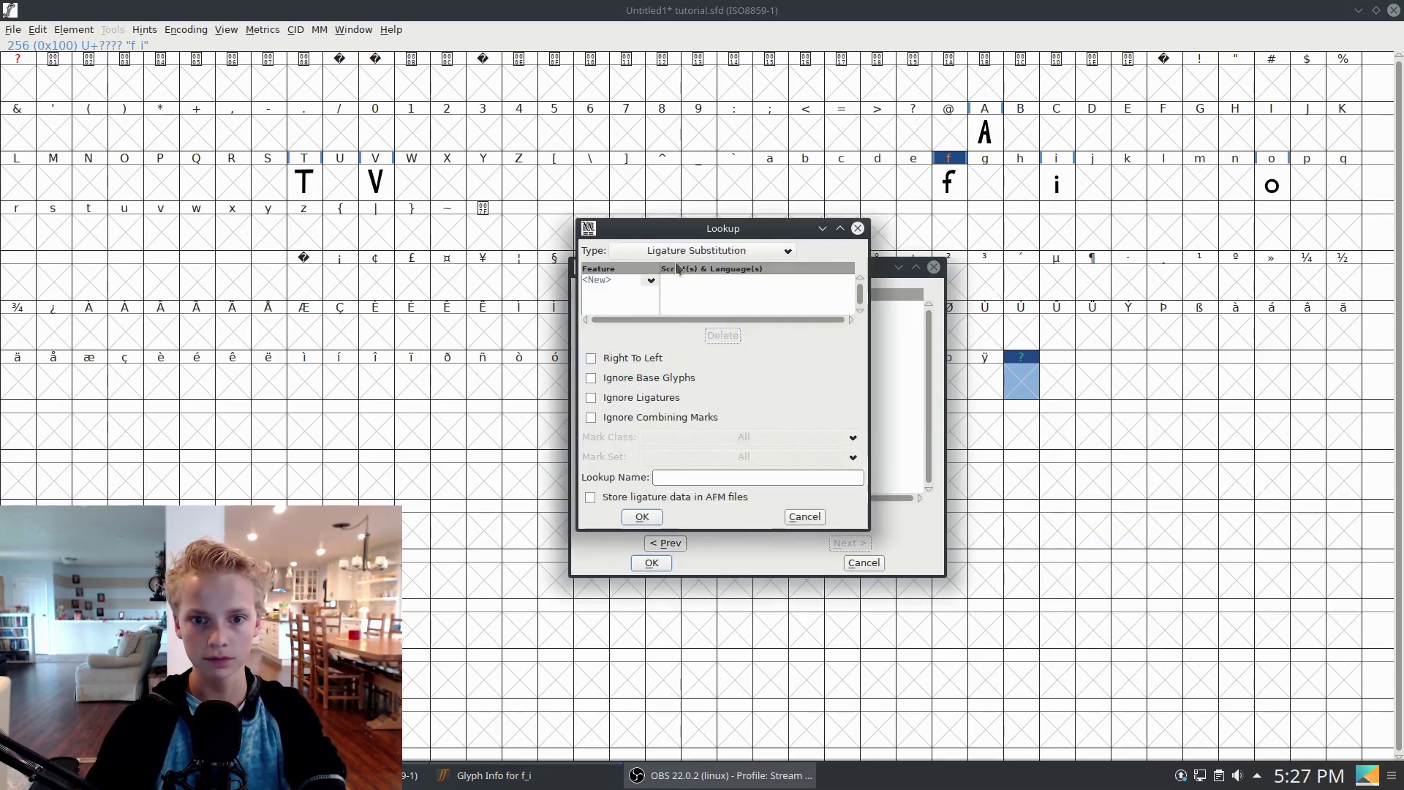
click(651, 281)
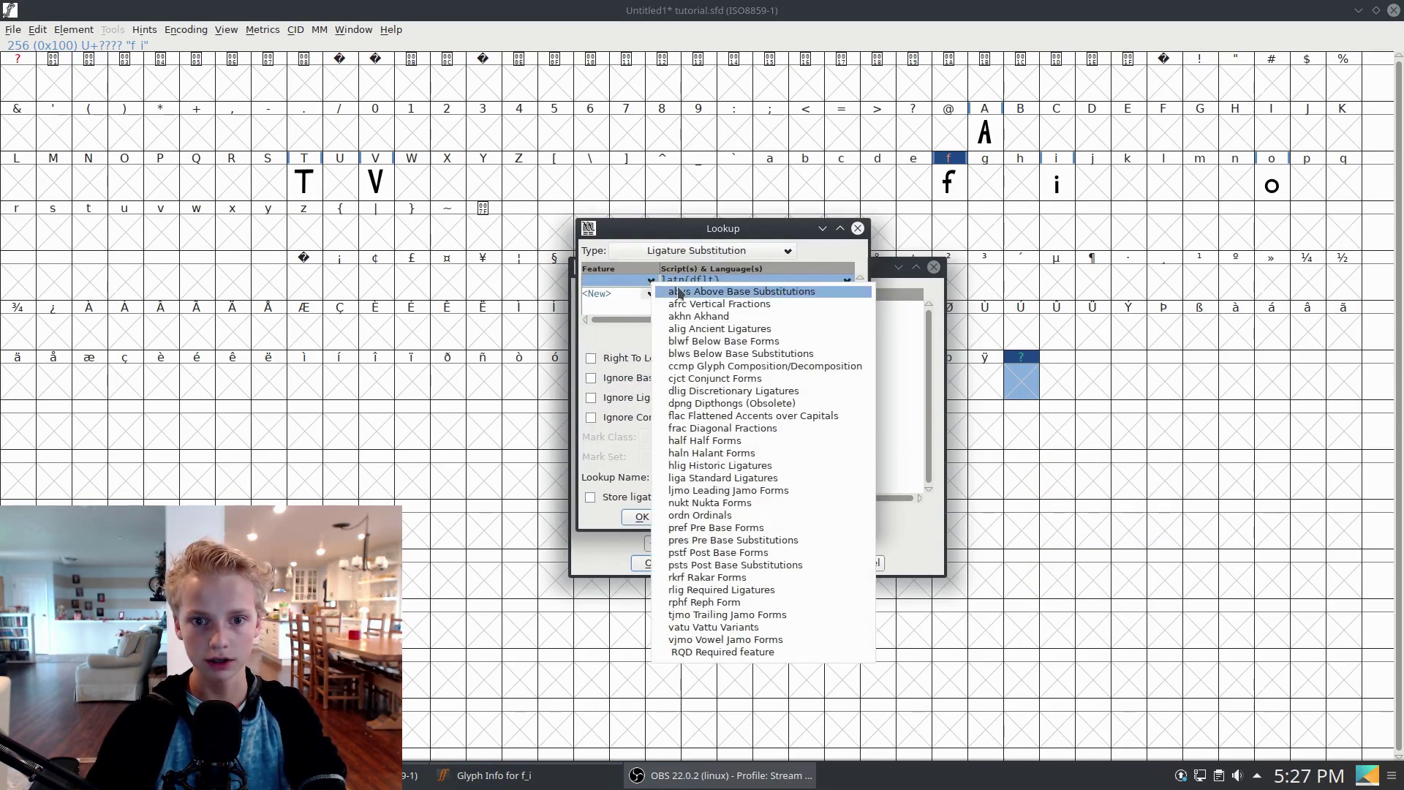
click(700, 481)
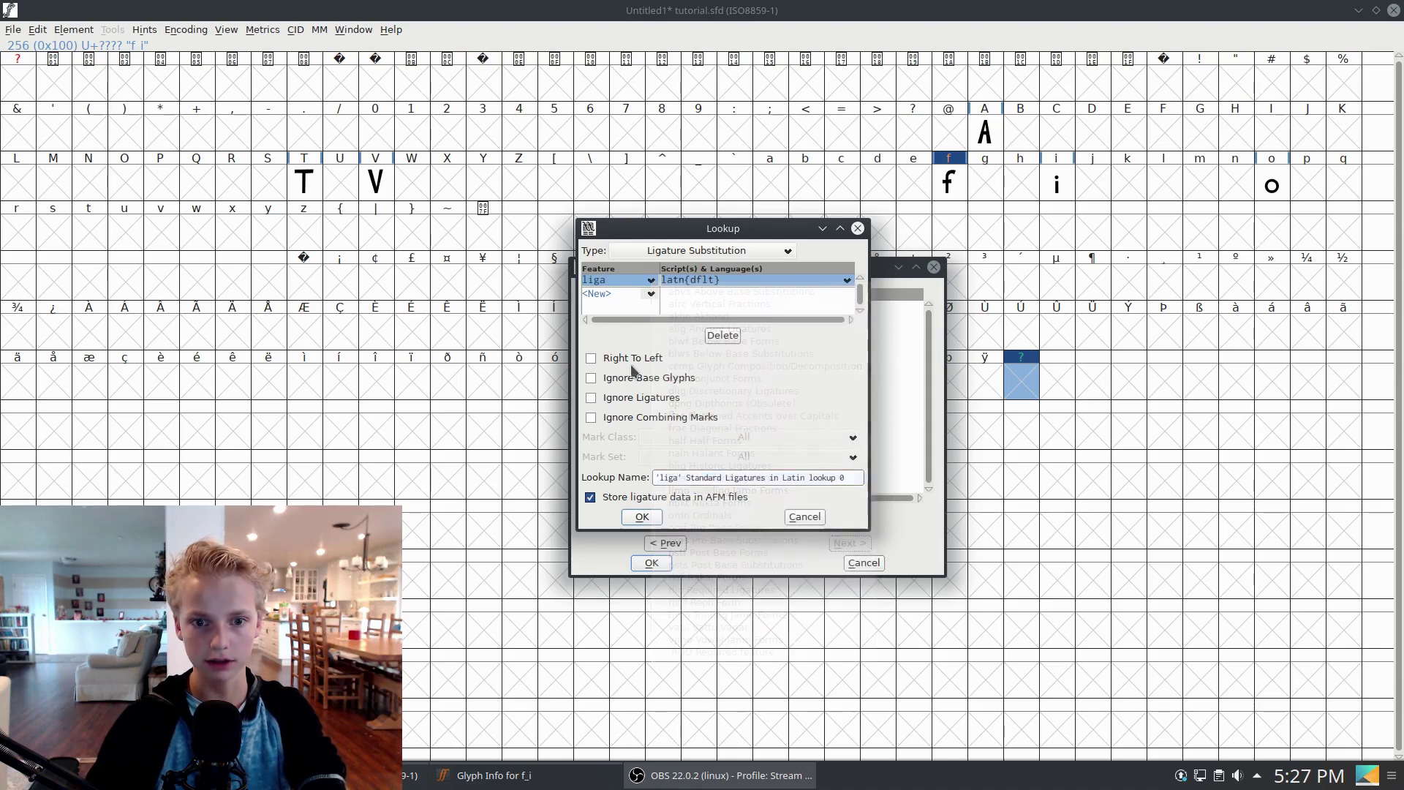
click(636, 519)
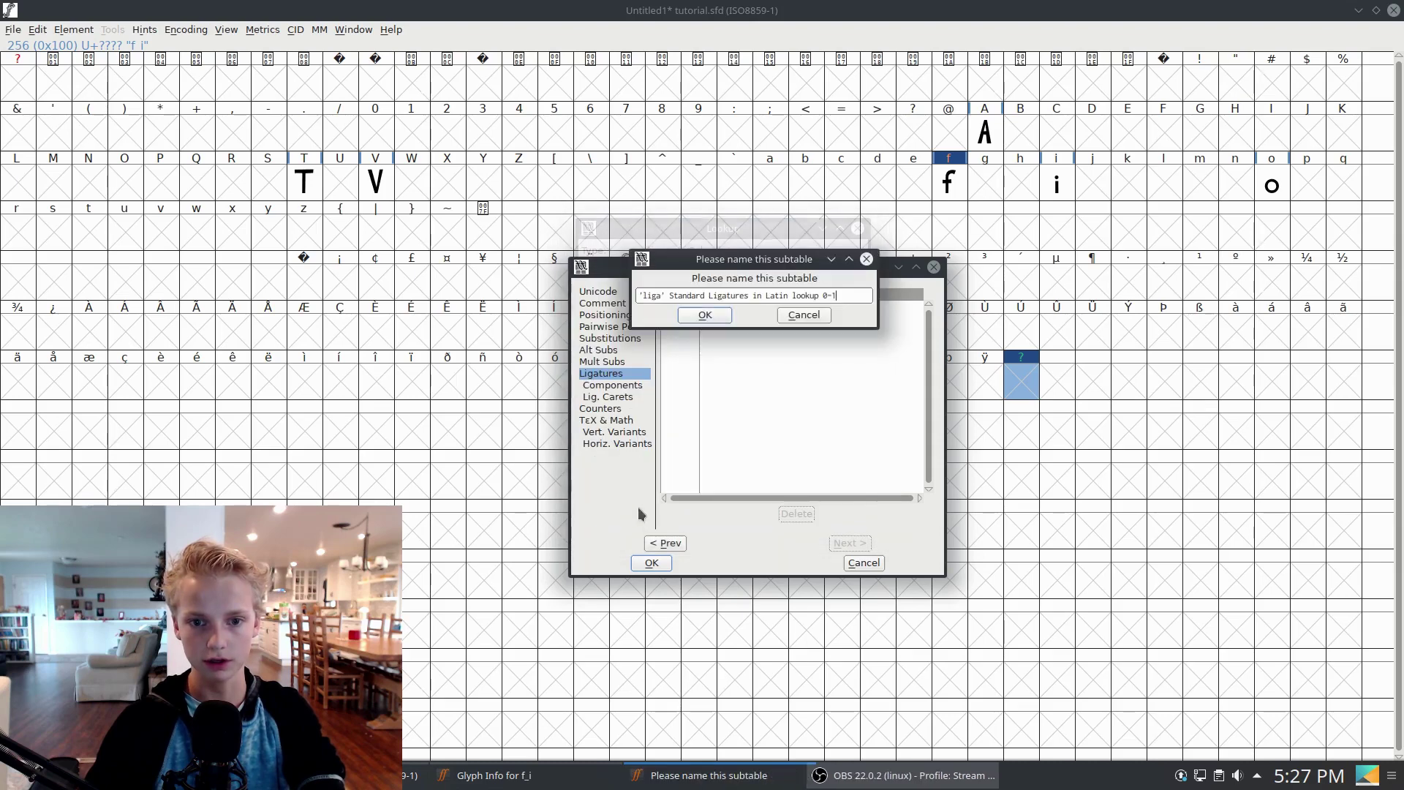
click(705, 316)
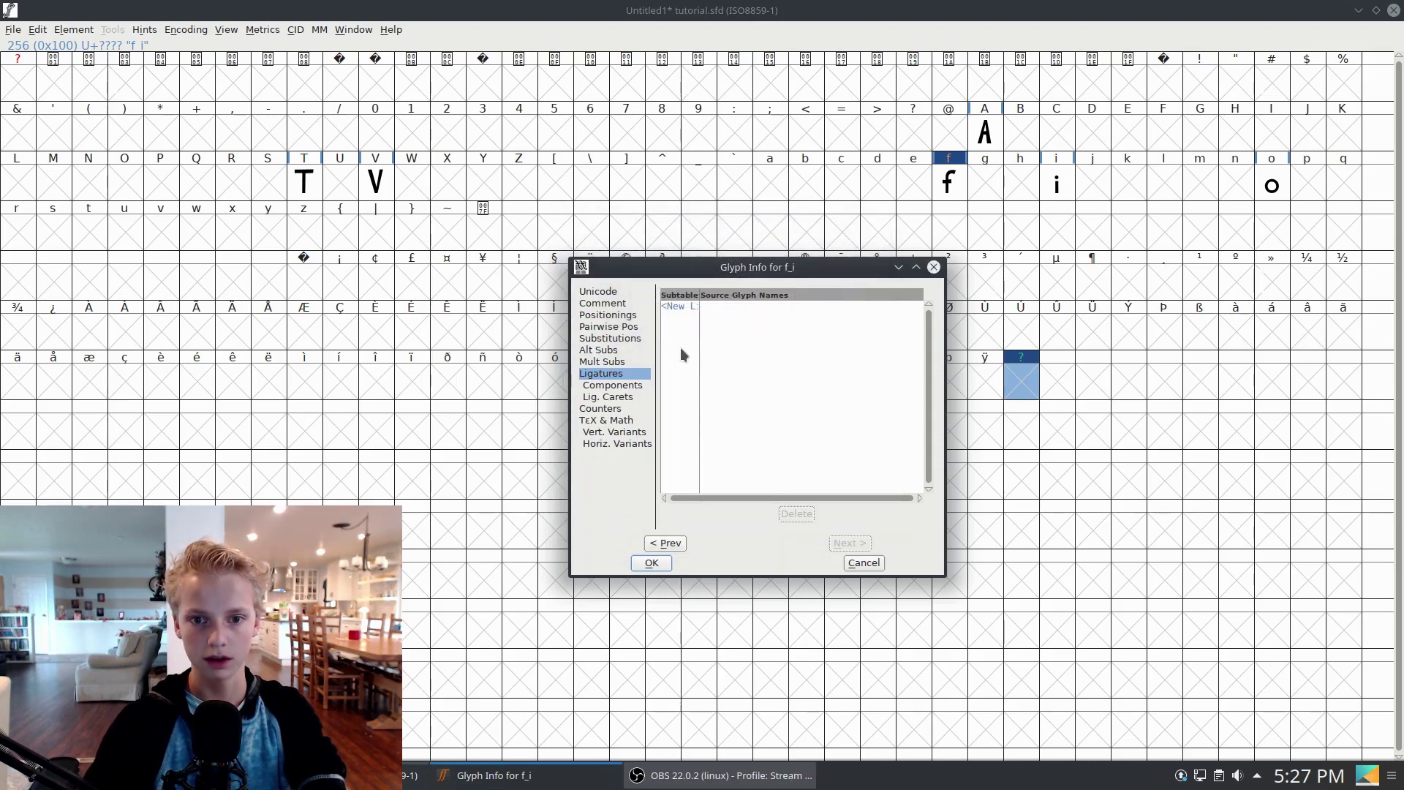
Assign f_i's ligature entry to subtable 0-1 with source glyphs f i and confirm.
click(689, 310)
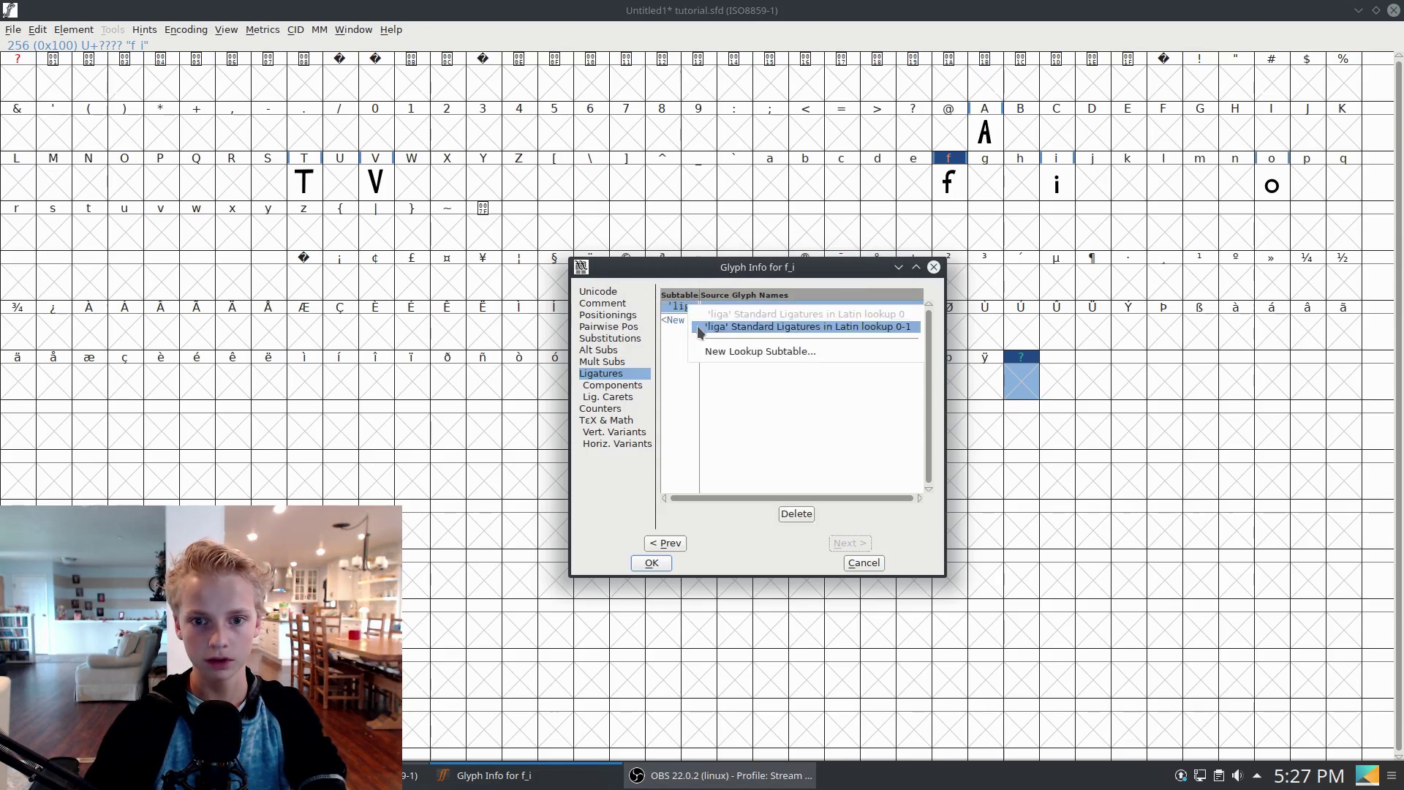
click(744, 329)
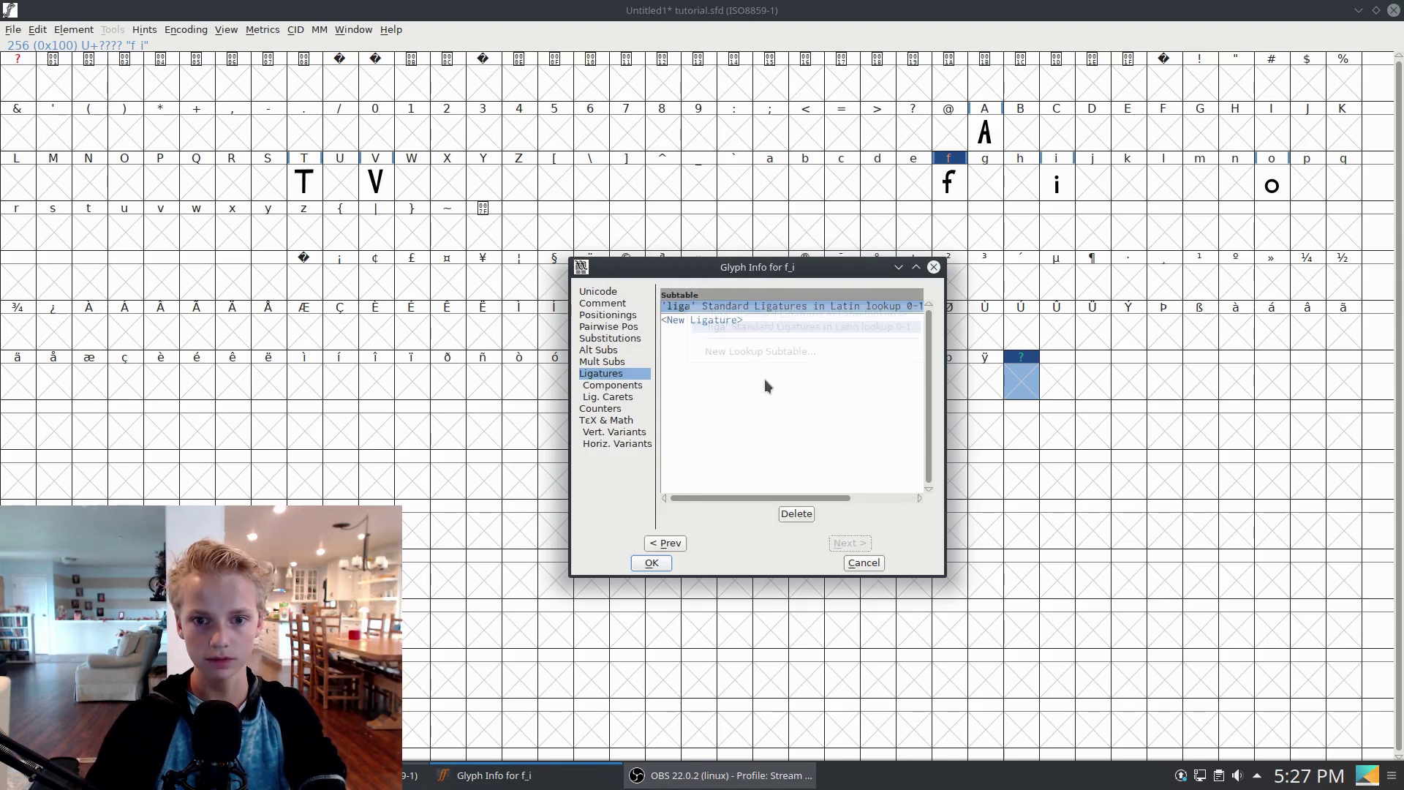
click(652, 564)
right_click(1022, 357)
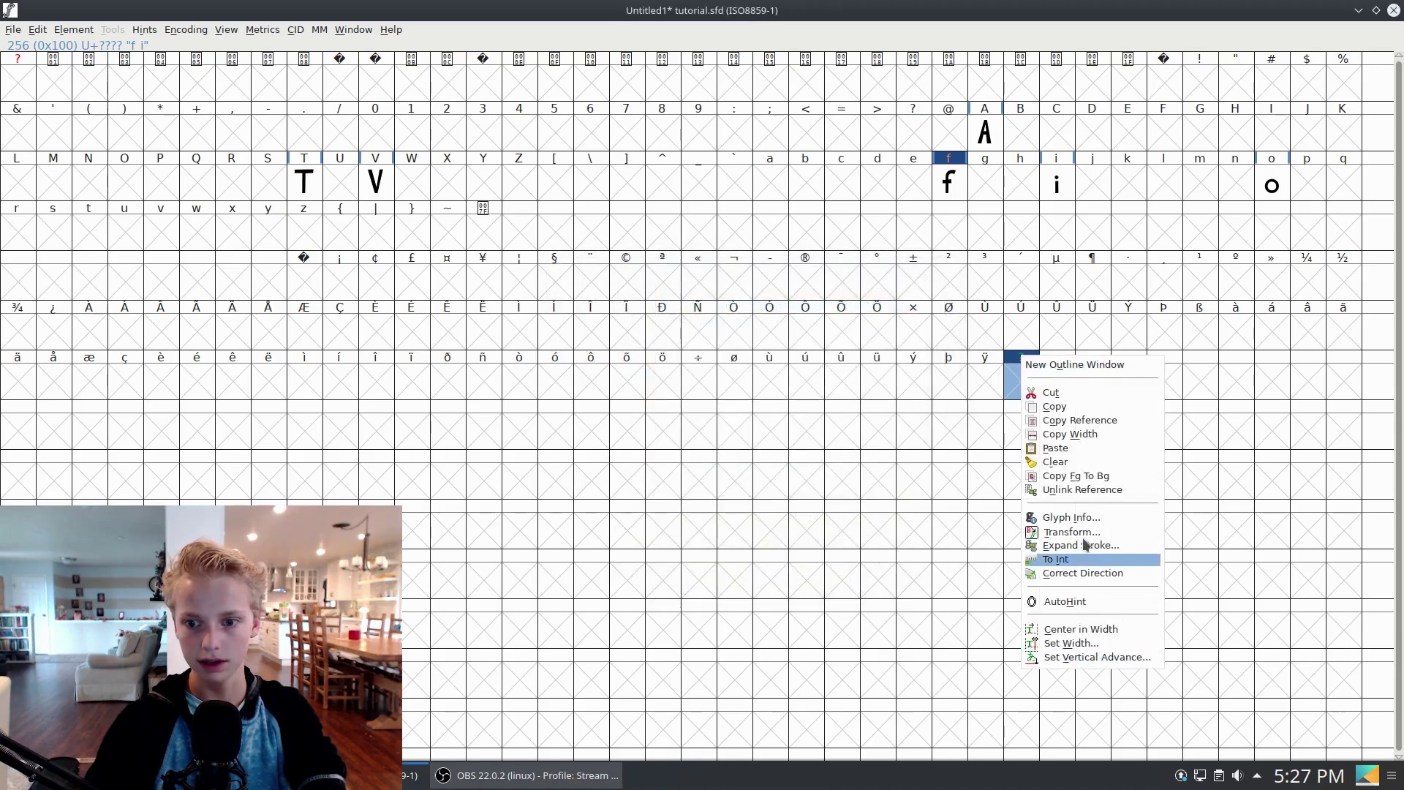
click(1068, 518)
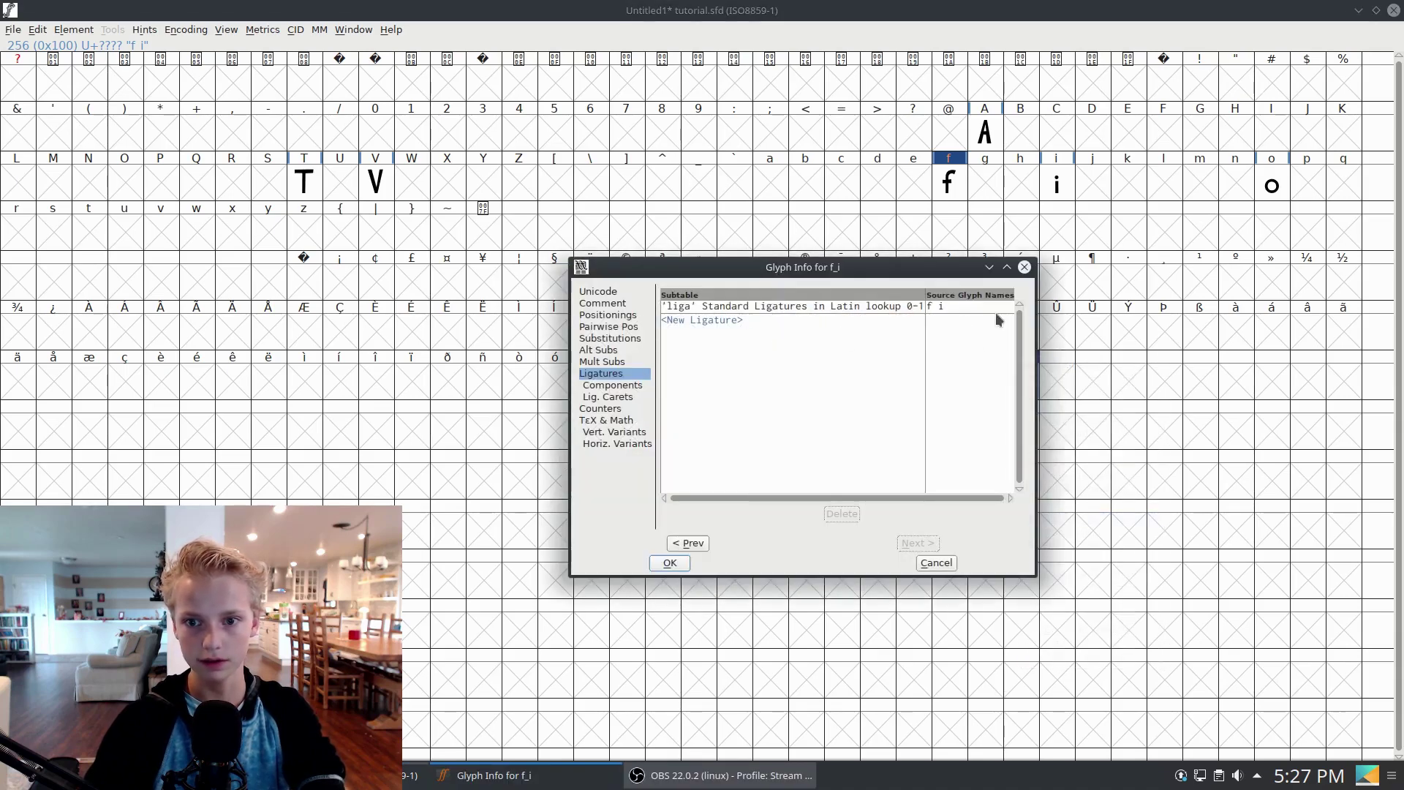
drag(1037, 318, 1170, 318)
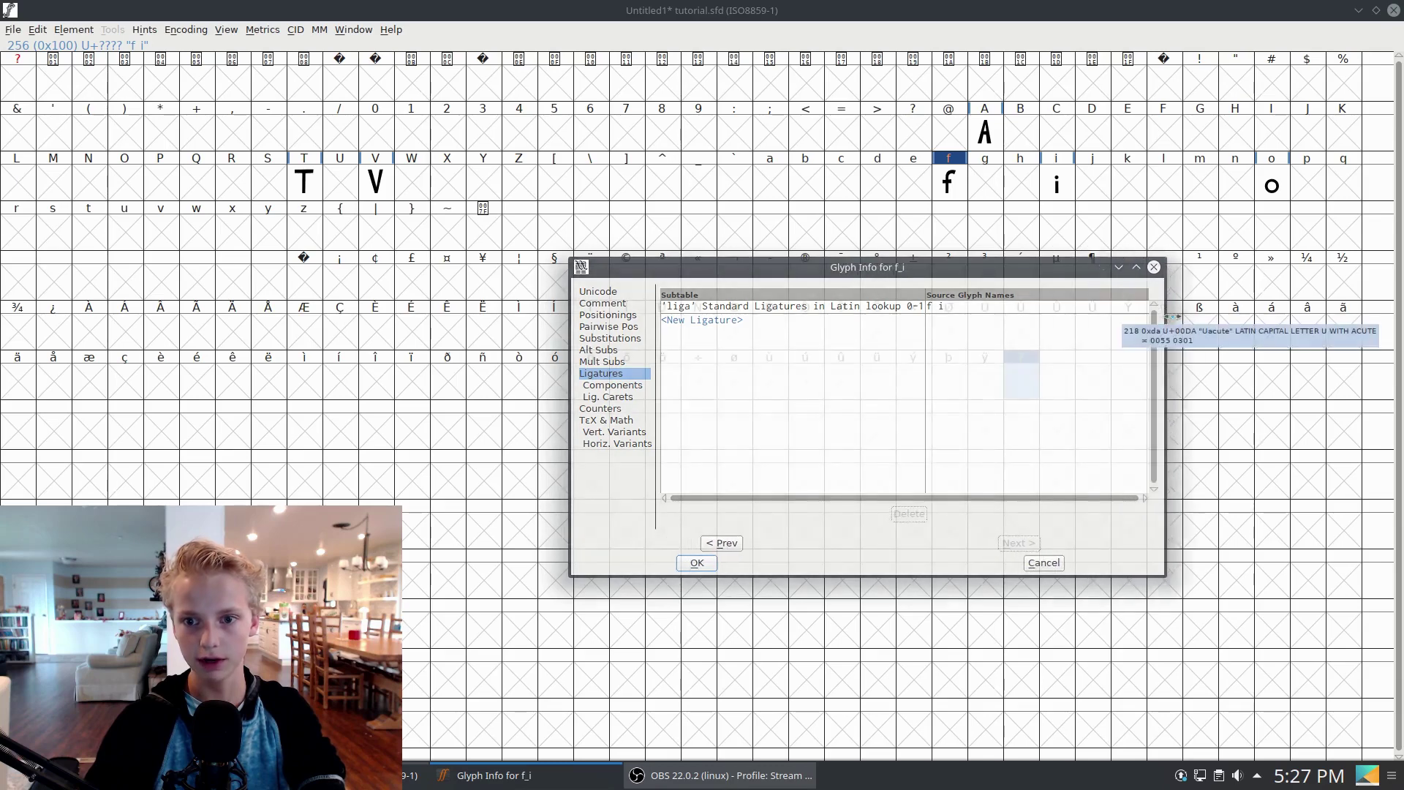
click(935, 307)
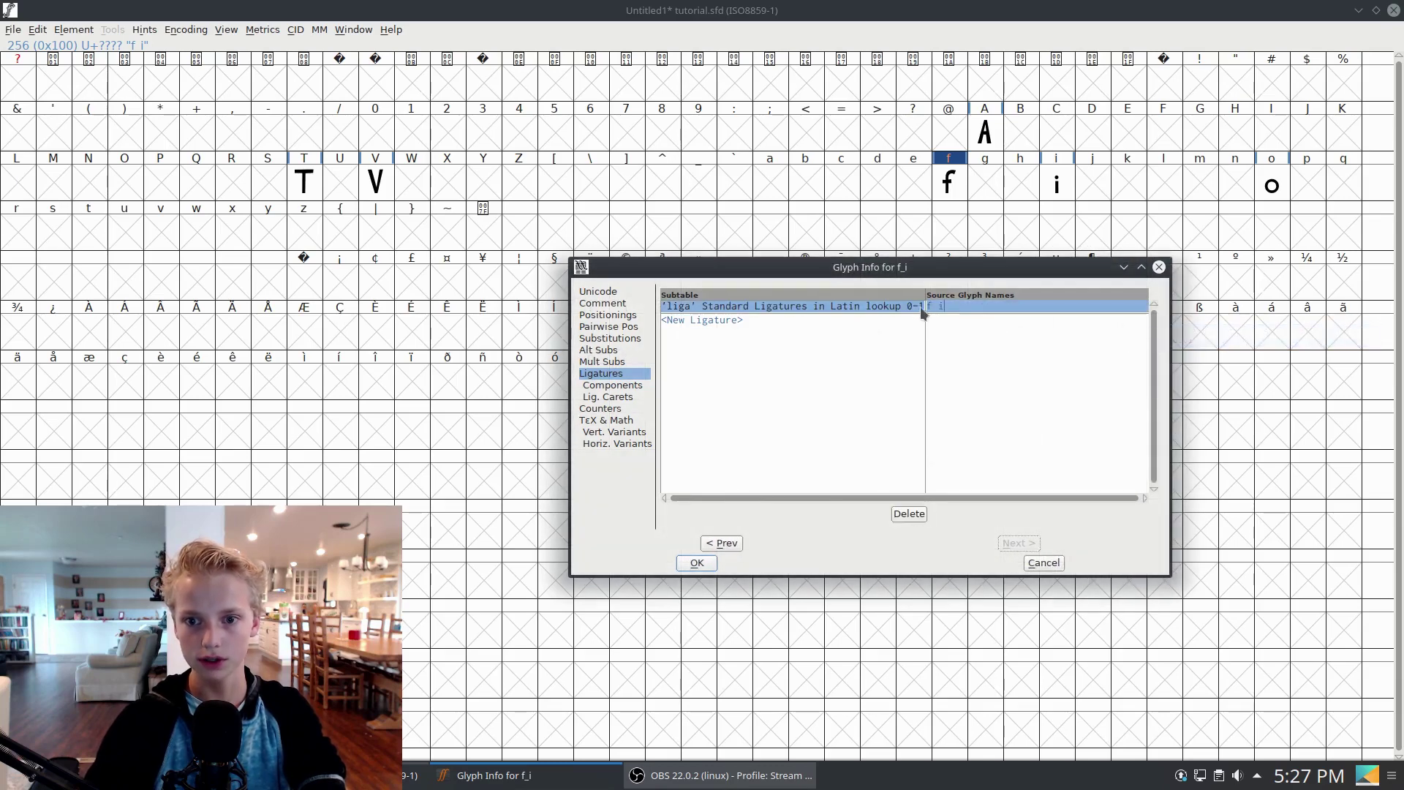
click(701, 563)
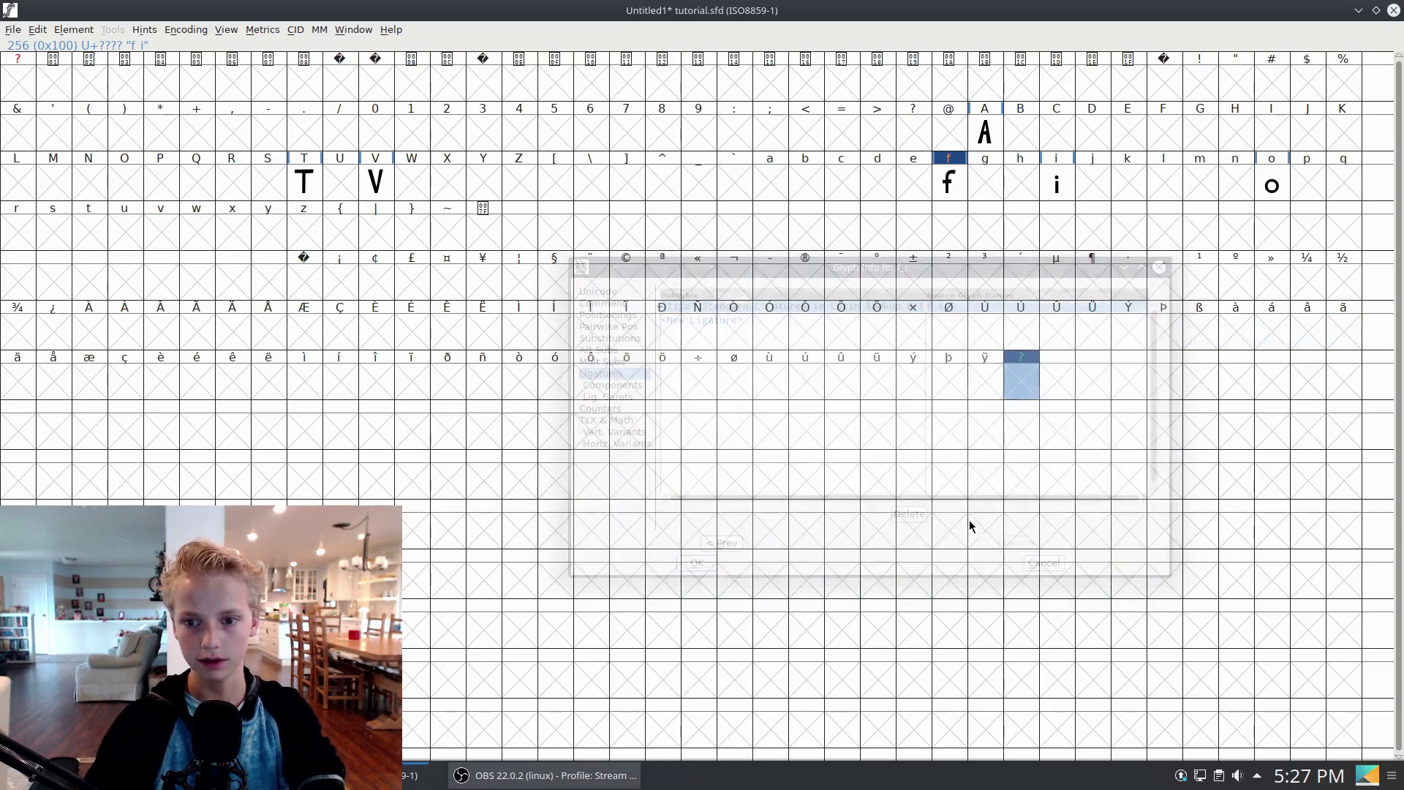
Build f_i as a composite of the f and i glyphs and inspect it in the editor.
click(185, 33)
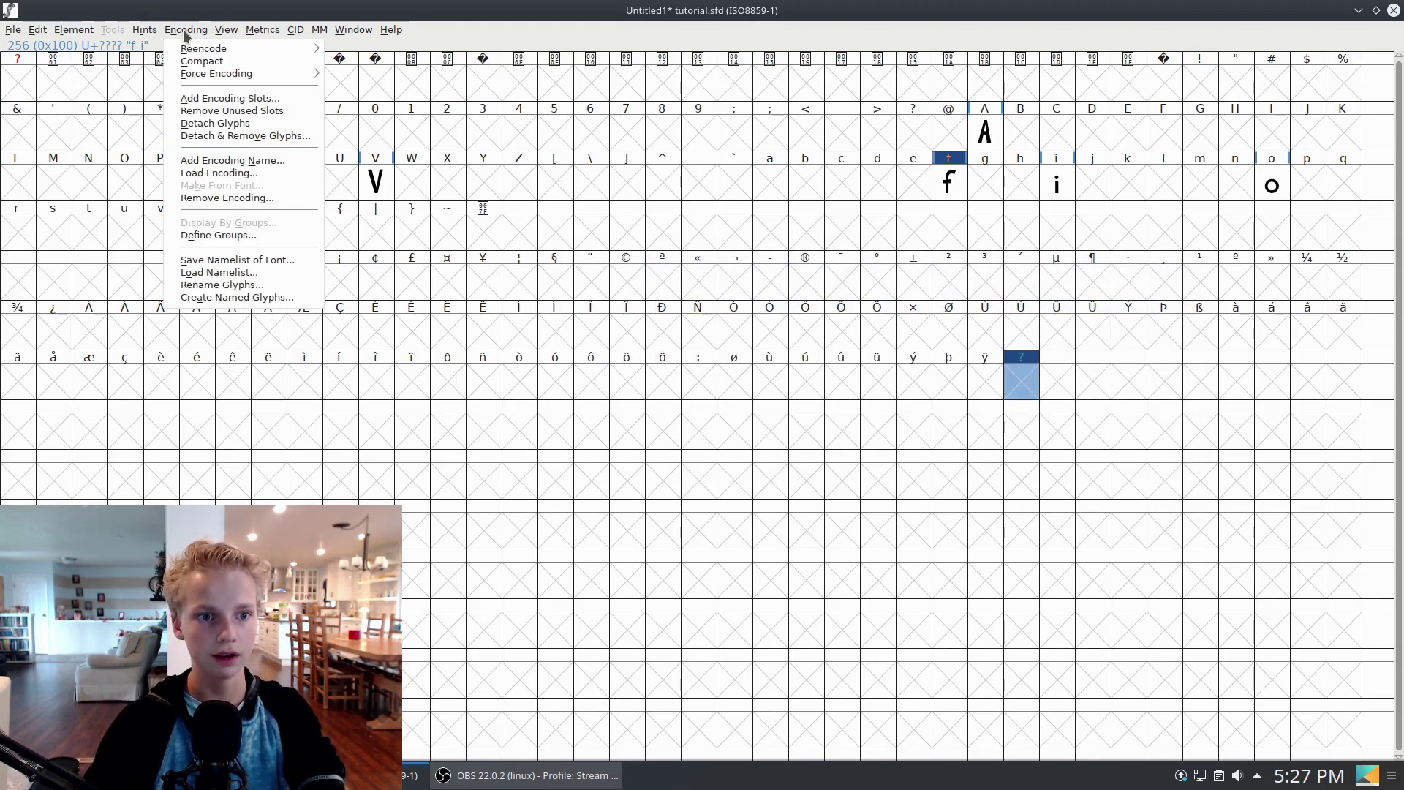
mouse_move(76, 33)
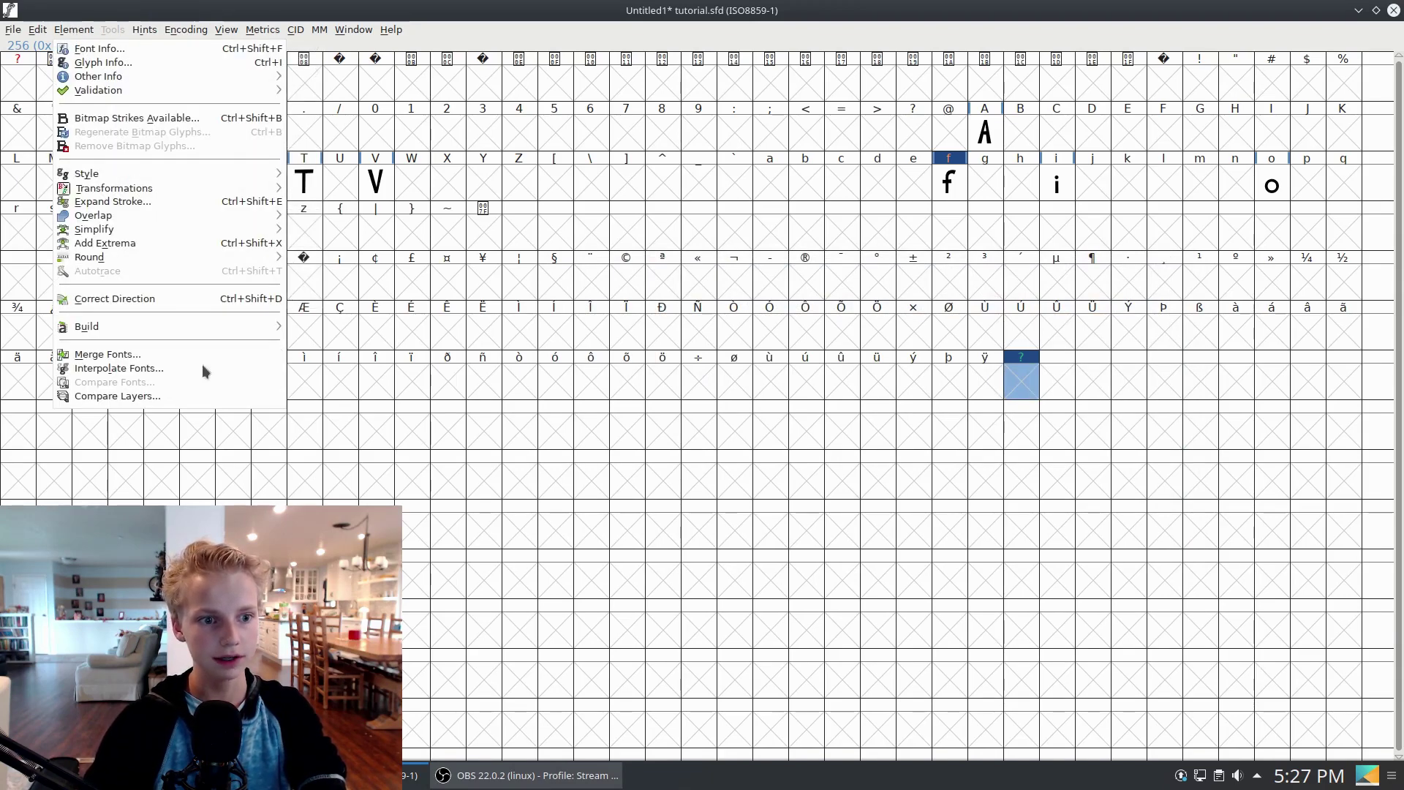
mouse_move(110, 324)
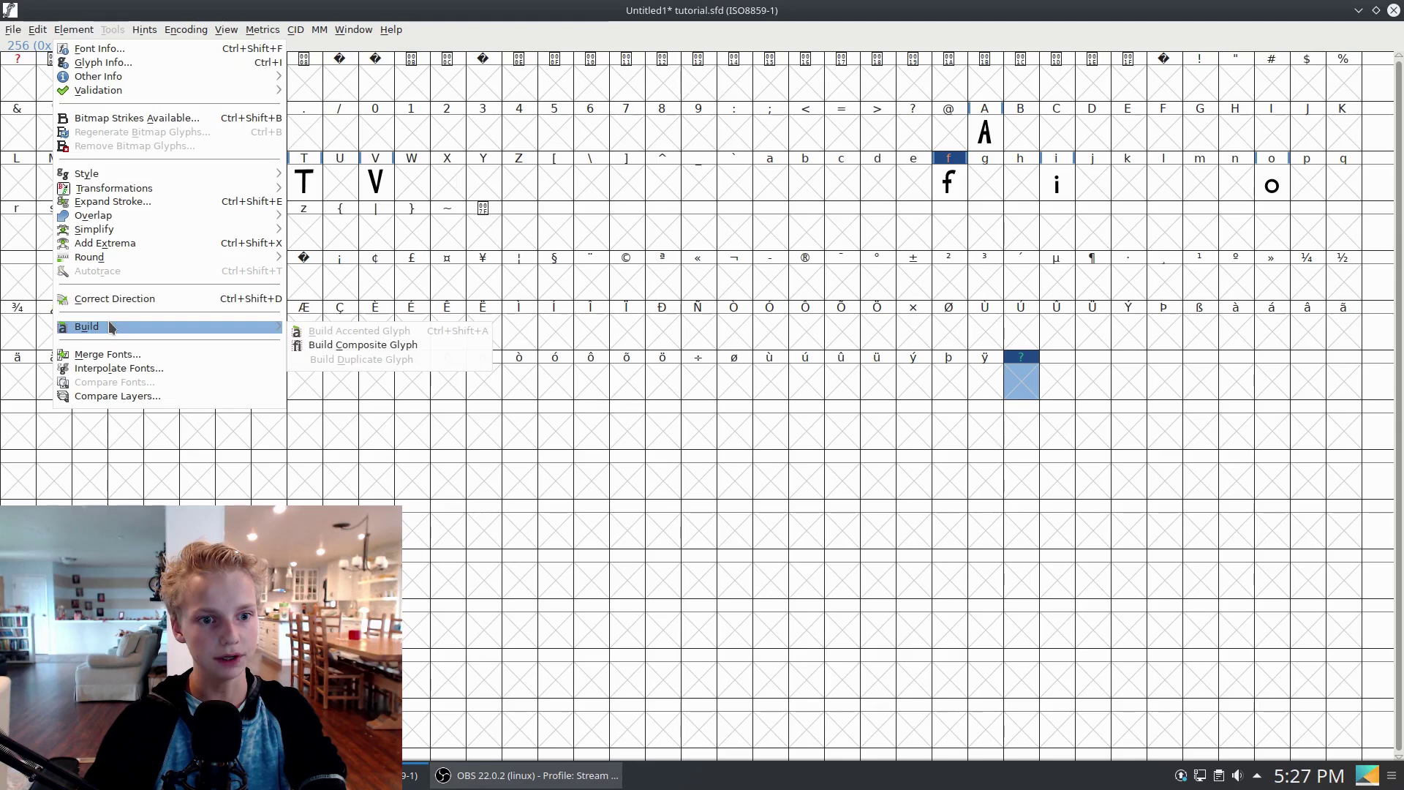
click(335, 347)
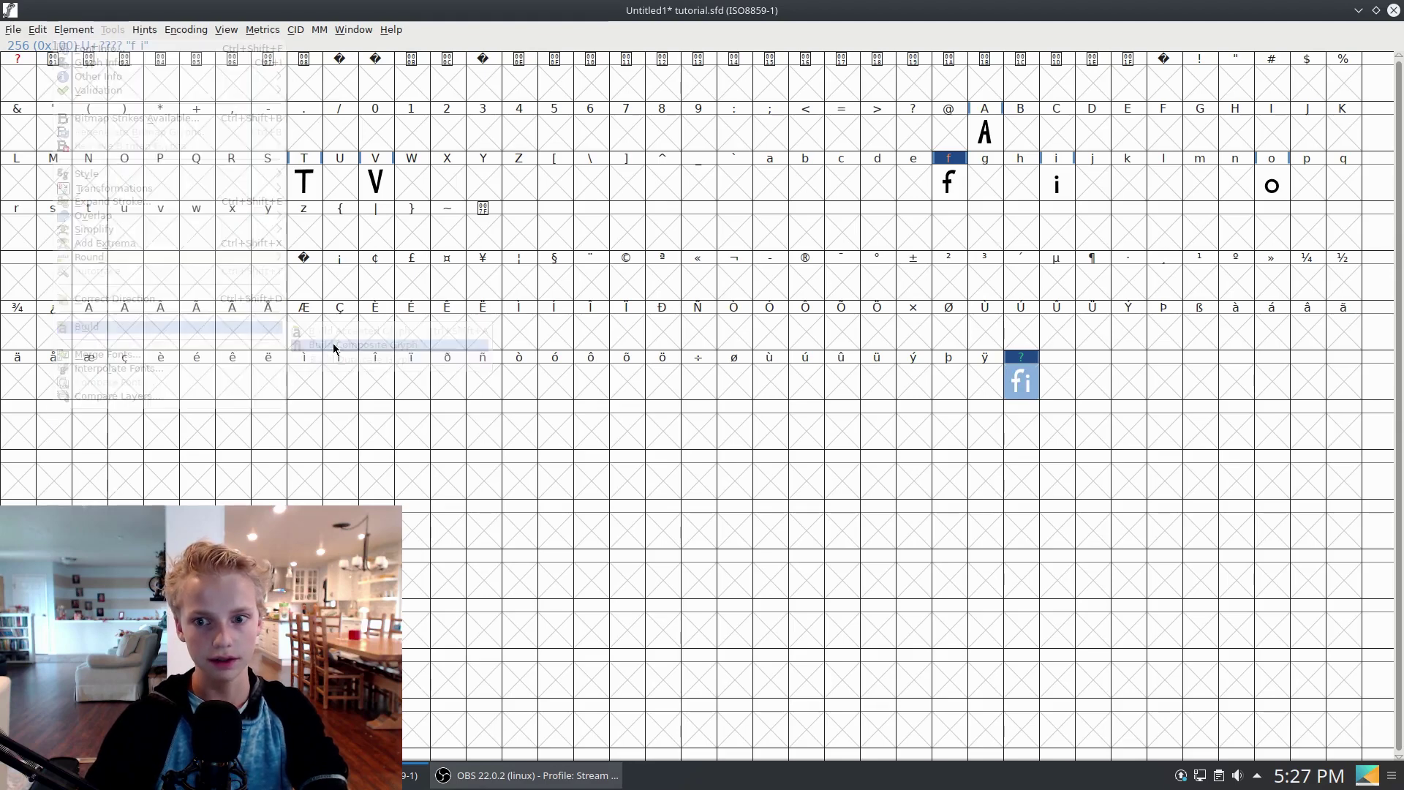
double_click(1020, 378)
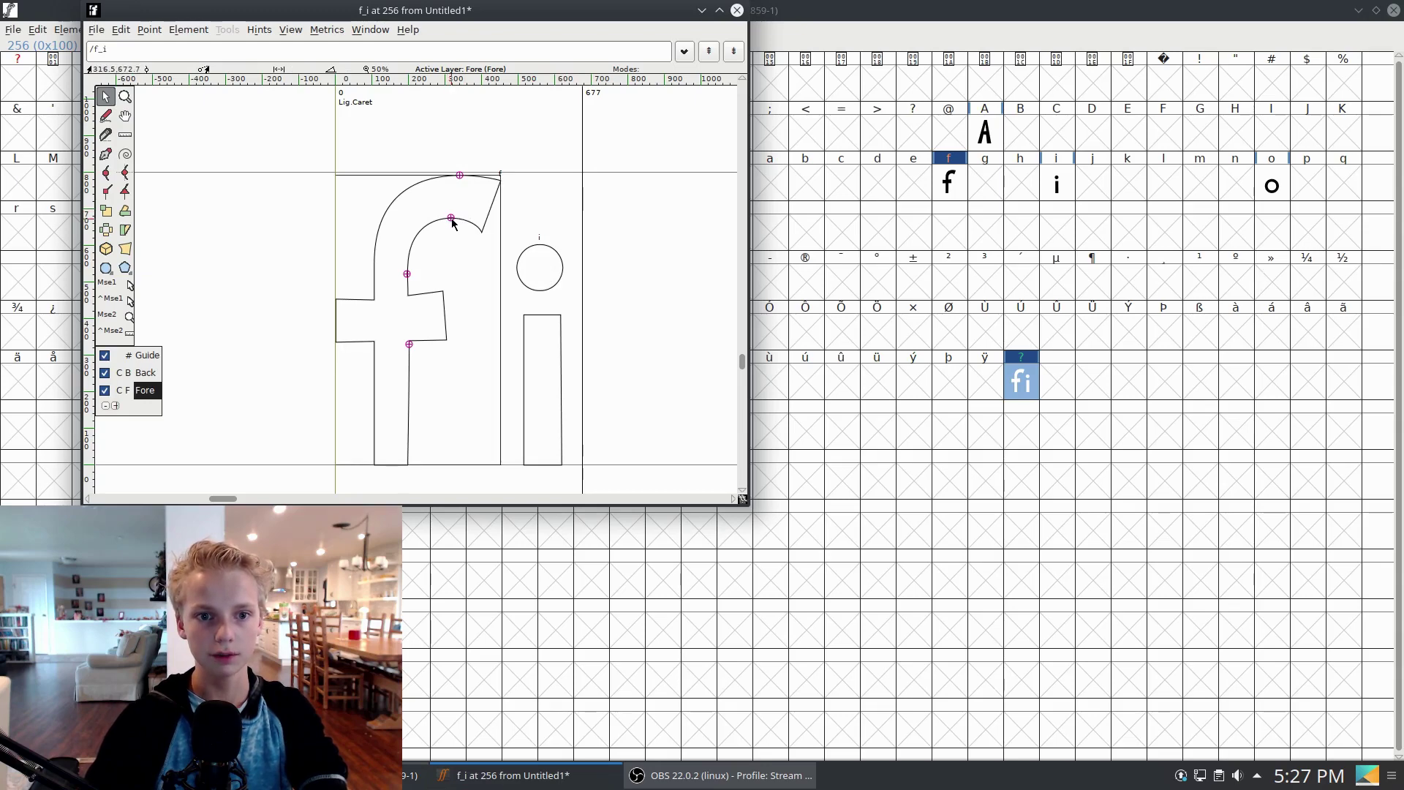
click(737, 10)
Unlink f_i's component references and delete the dot of the i.
right_click(1019, 378)
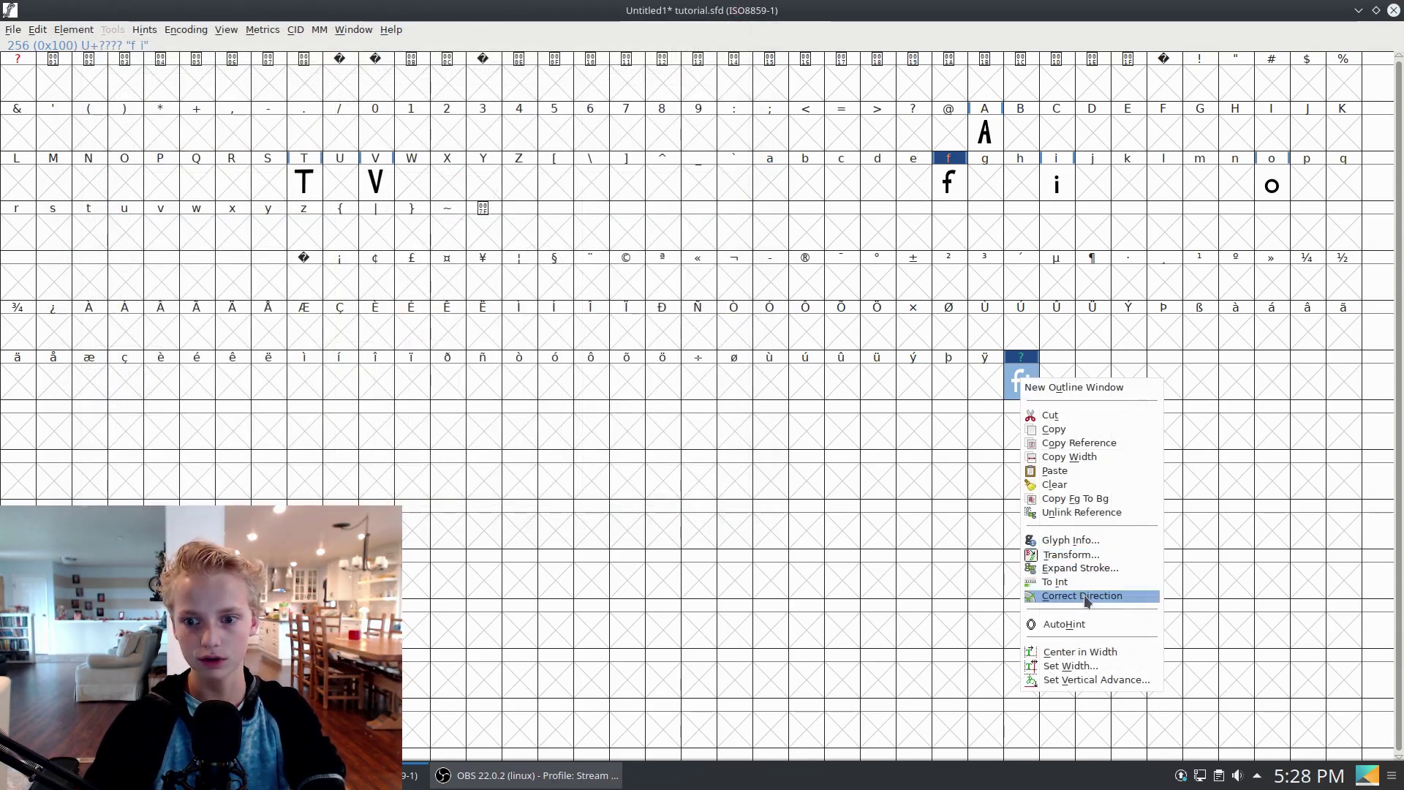
click(1082, 512)
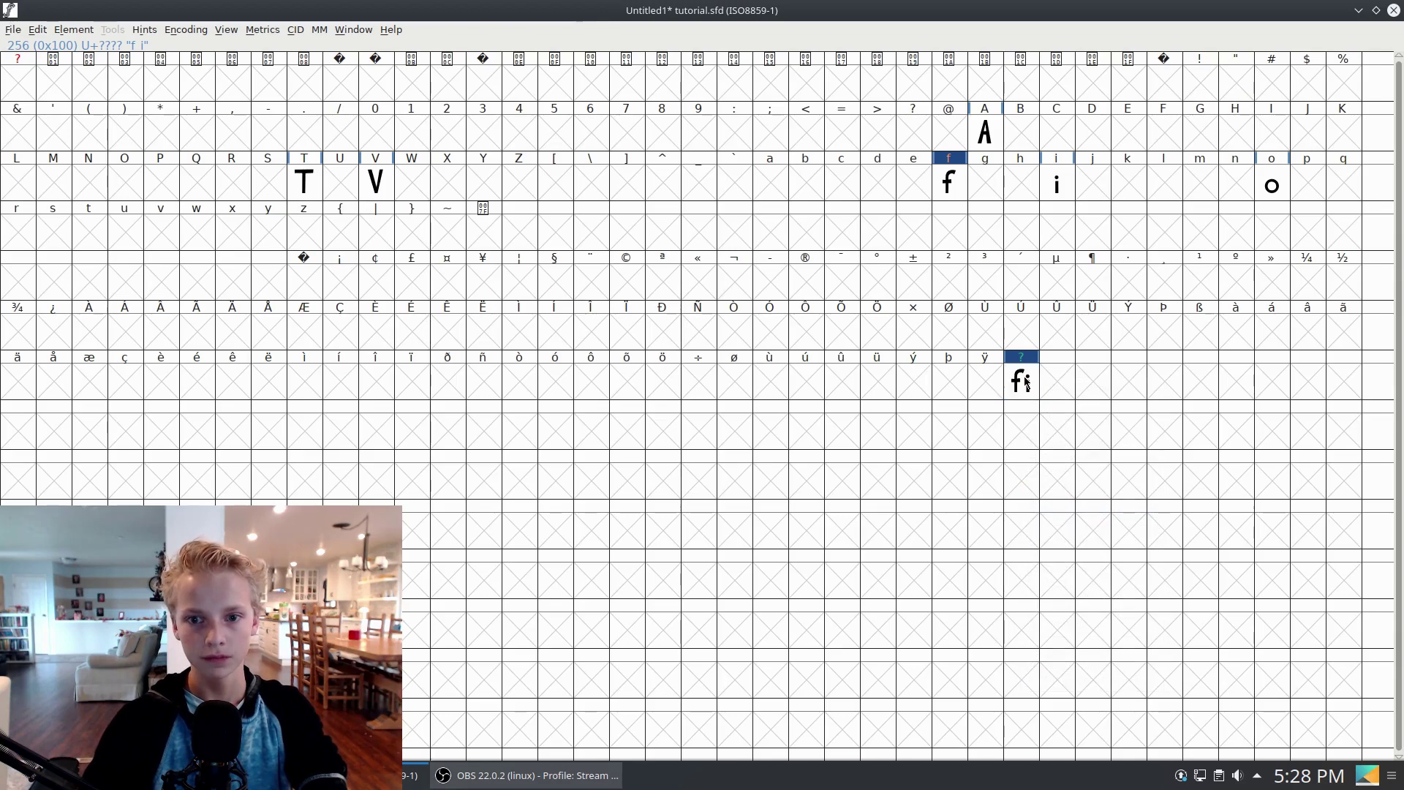
double_click(1027, 381)
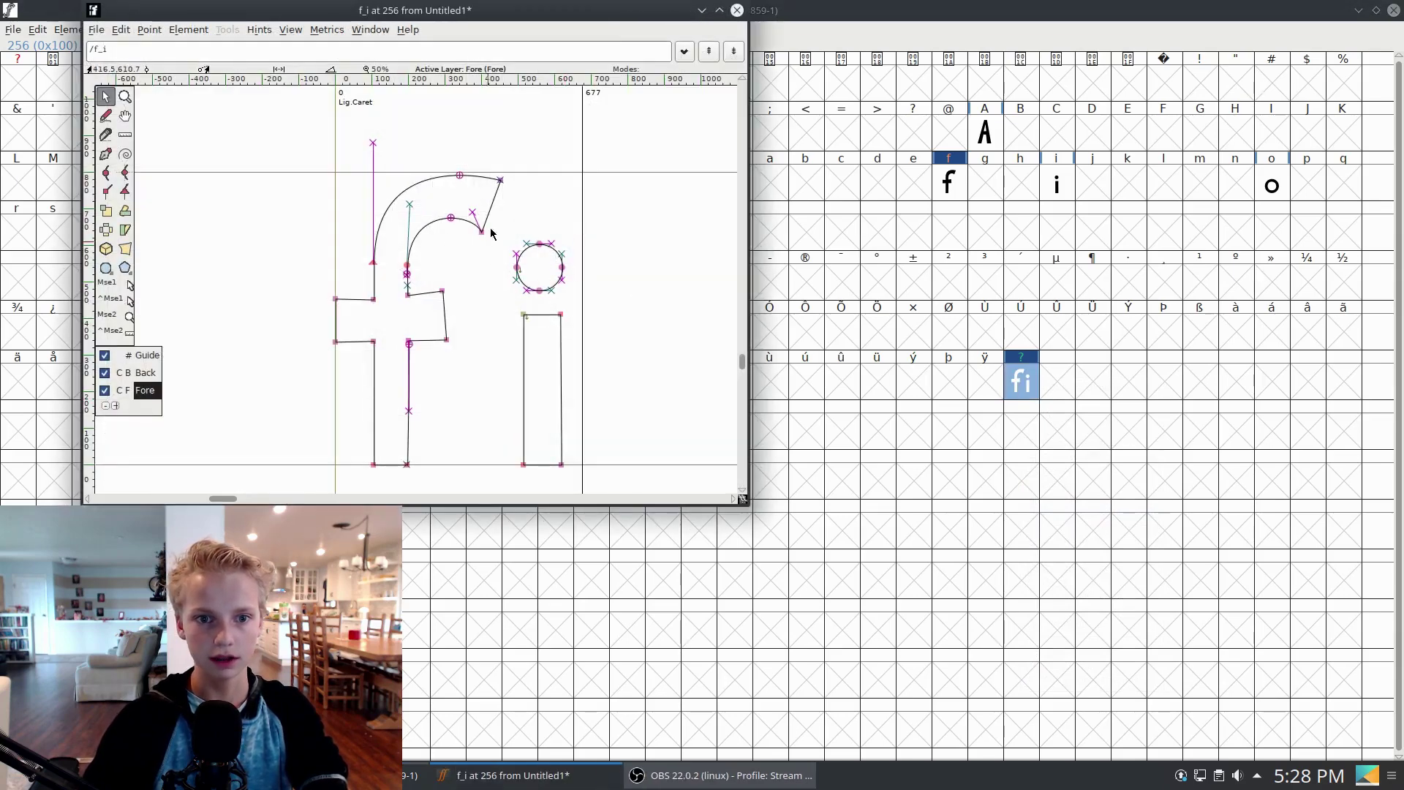
drag(570, 231, 503, 315)
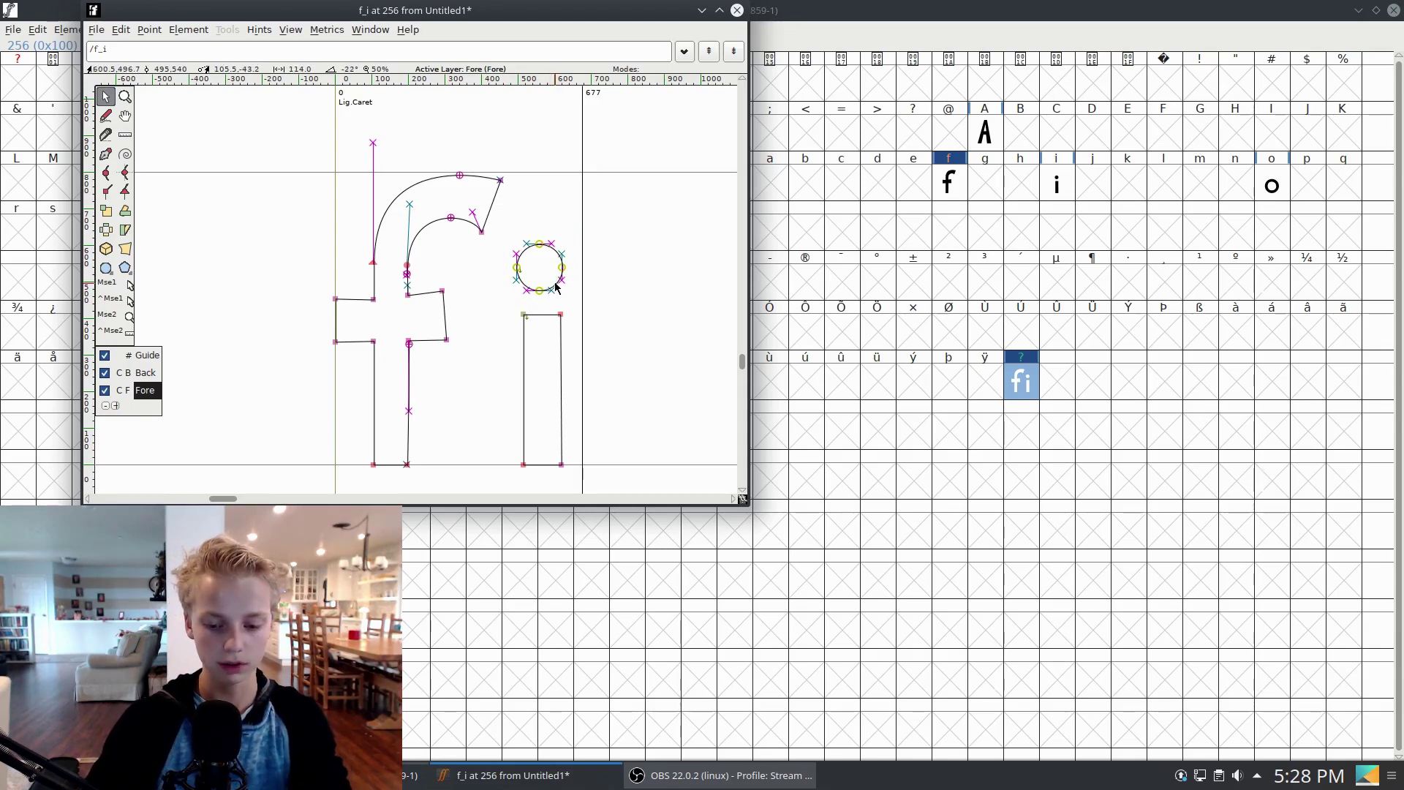
key(Delete)
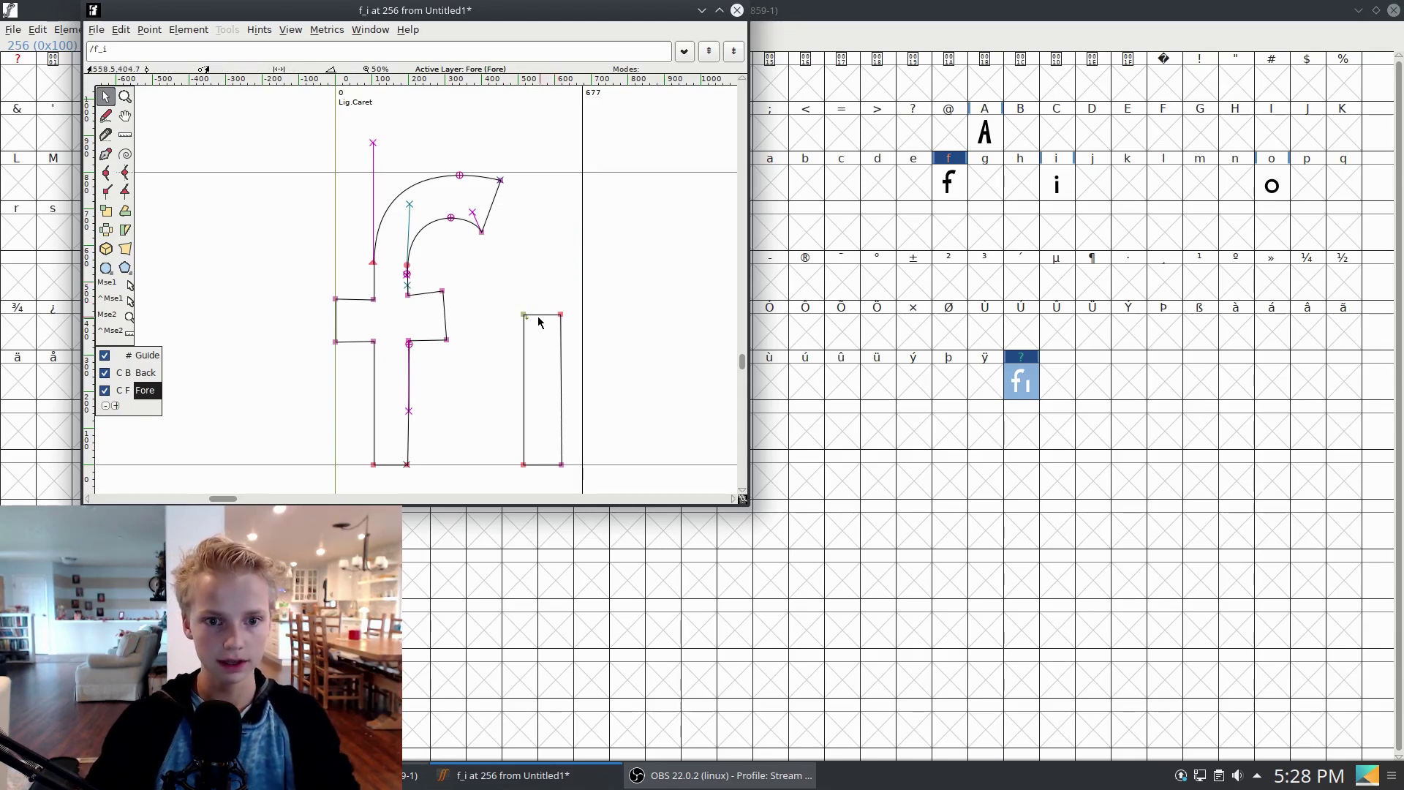
Move the i stem left, extend the f crossbar to meet it, and remove overlap.
drag(497, 285, 624, 550)
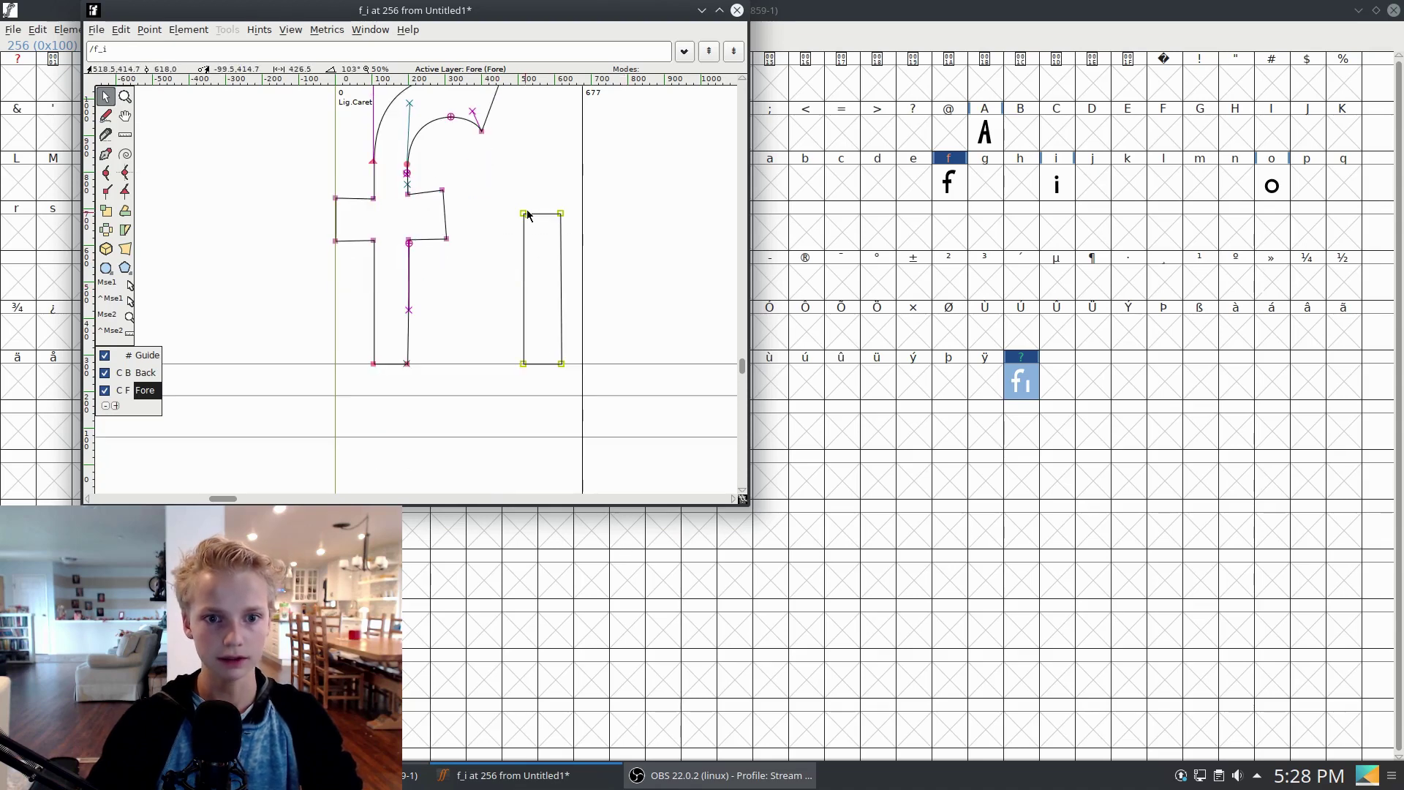
drag(526, 217, 504, 246)
drag(441, 191, 508, 193)
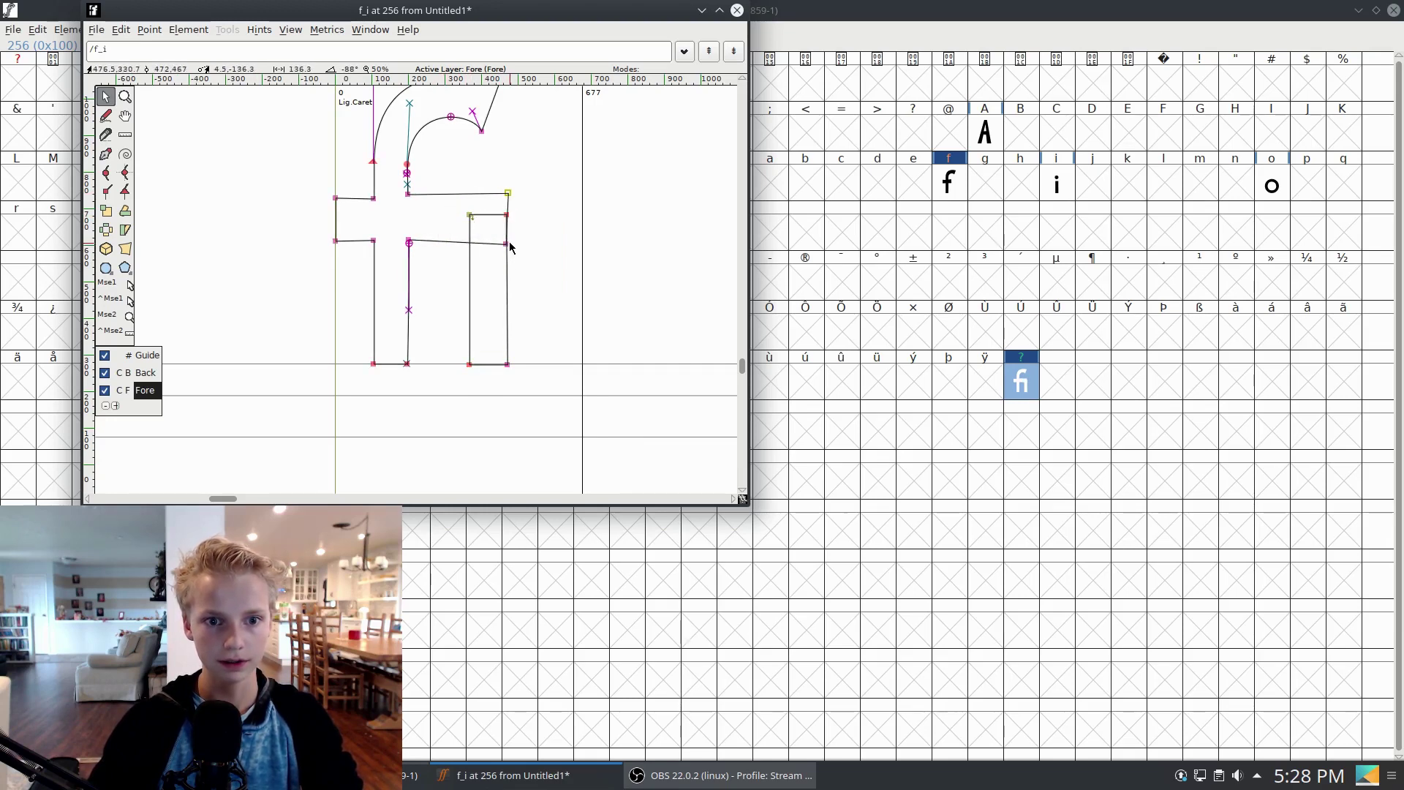
drag(507, 244, 511, 241)
scroll(514, 235, up, 2)
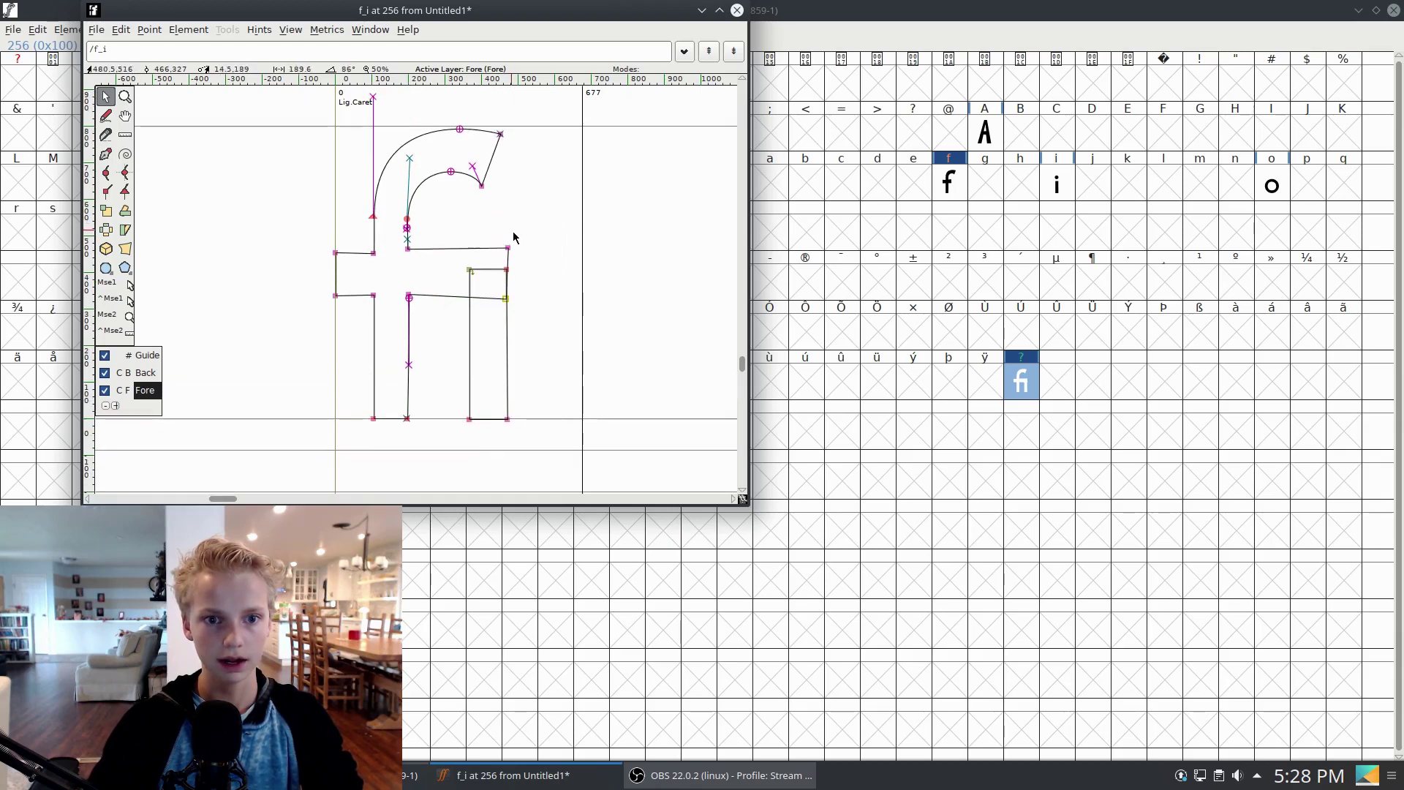
key(ctrl+a)
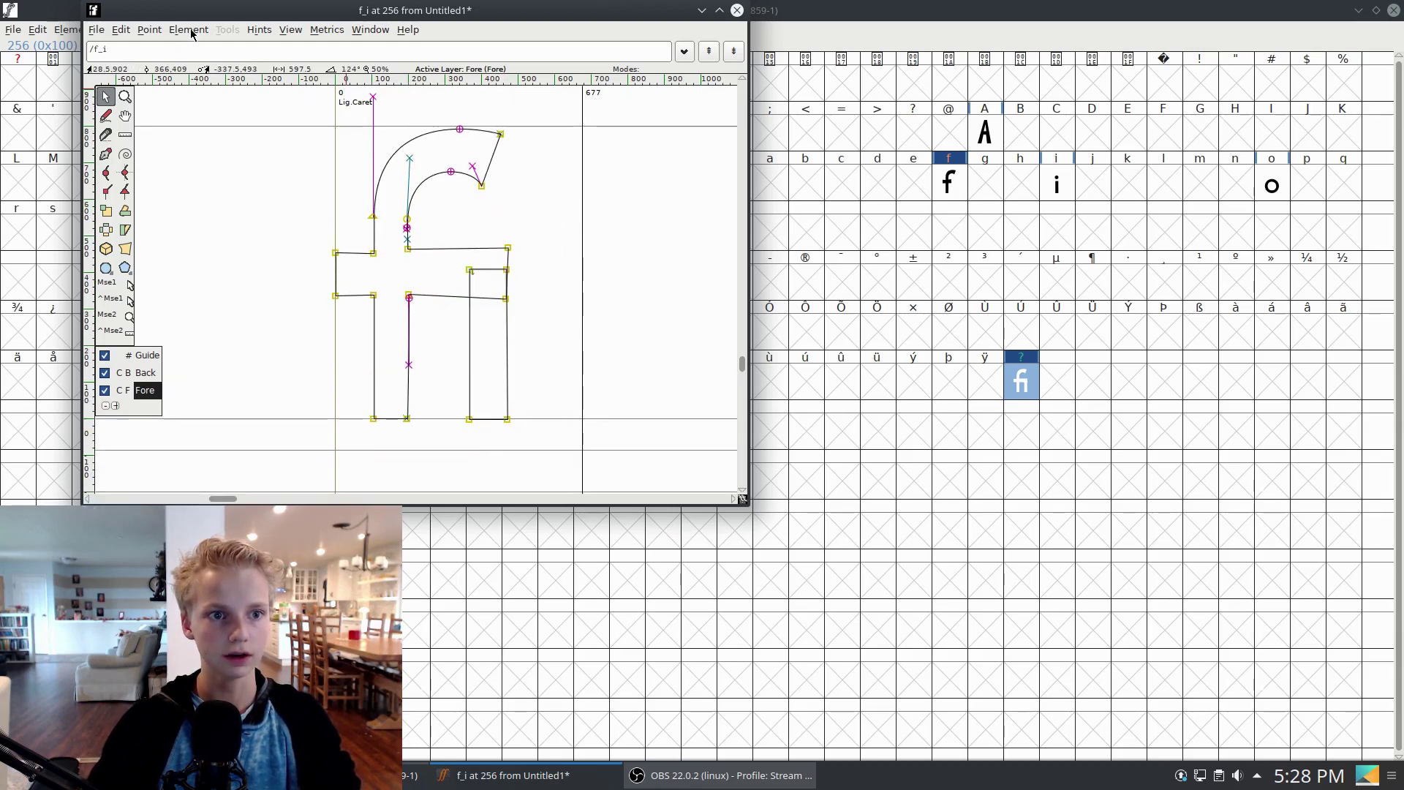
click(189, 29)
mouse_move(238, 231)
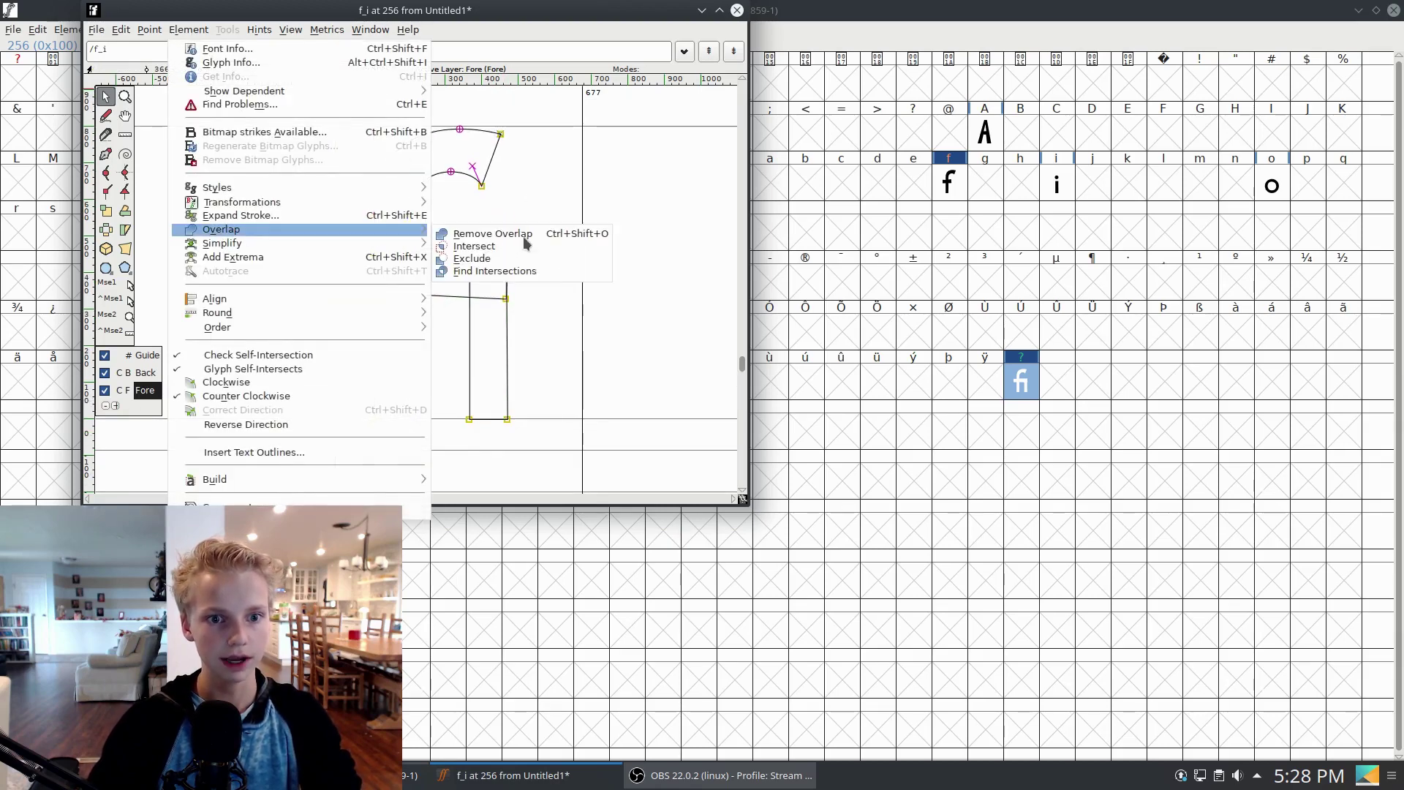
click(505, 236)
Narrow the advance width to 509 and place the ligature caret at 208.
click(508, 248)
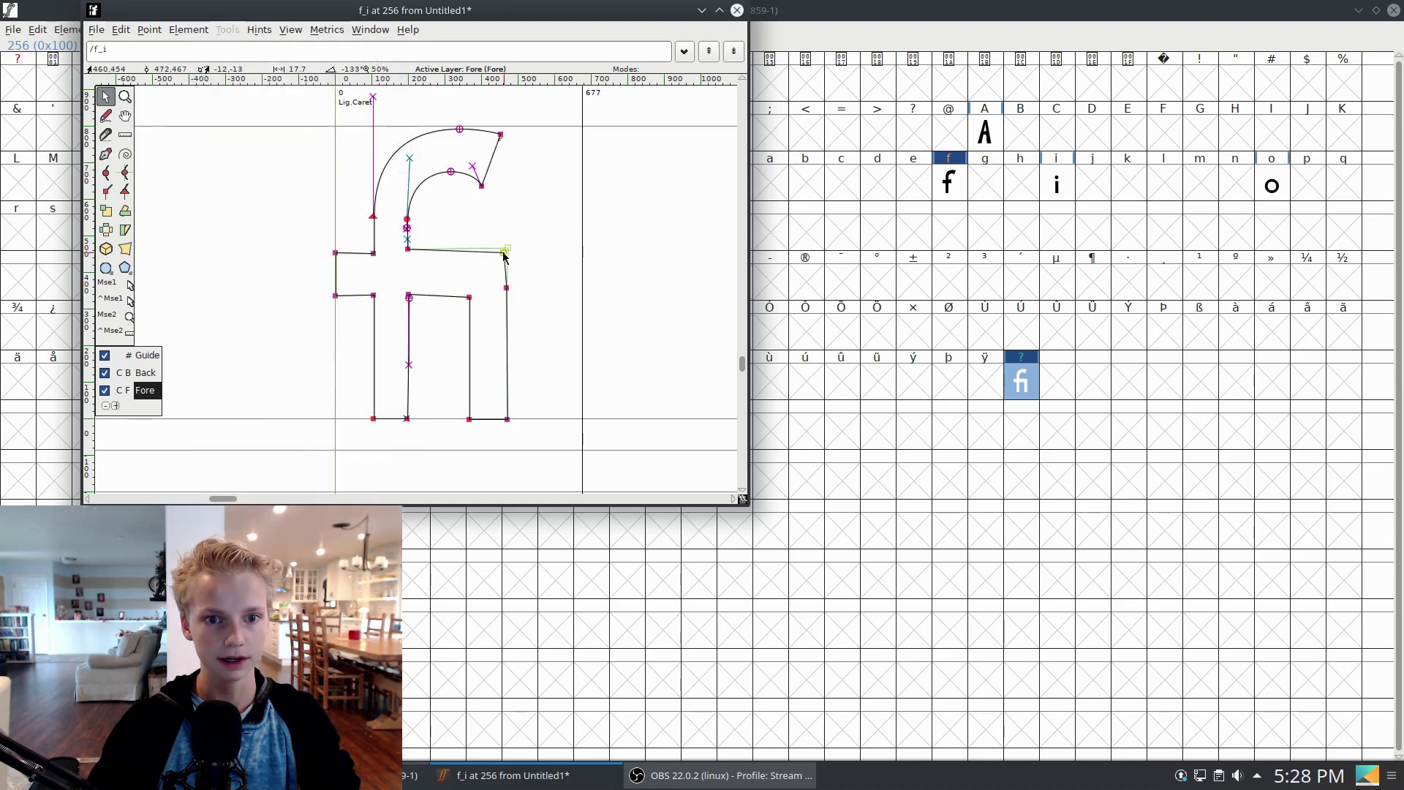
click(507, 290)
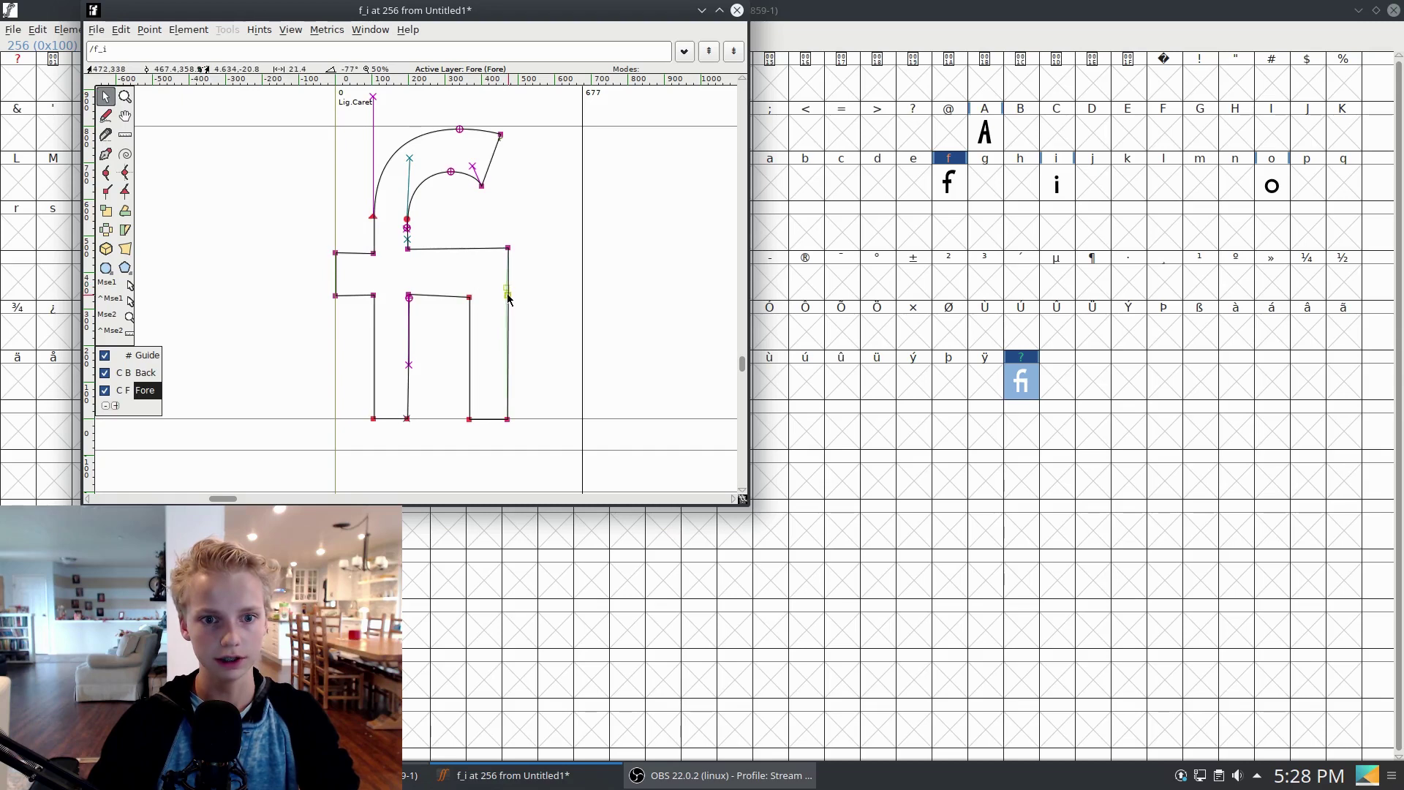
click(589, 276)
drag(583, 266, 522, 266)
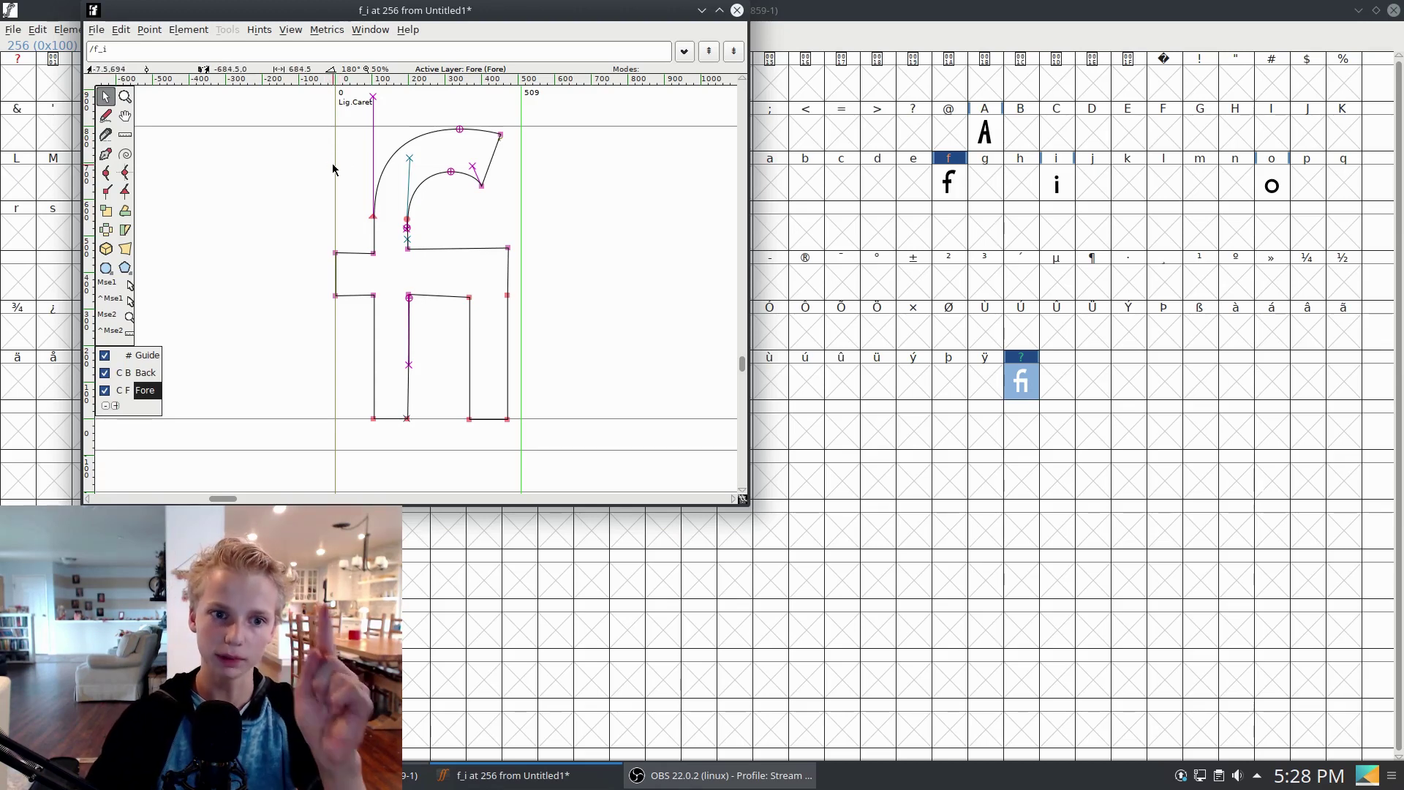
drag(336, 169, 435, 180)
Close the fi glyph editor and preview 'fi' in a new metrics window, retyping the i.
key(ctrl+shift+q)
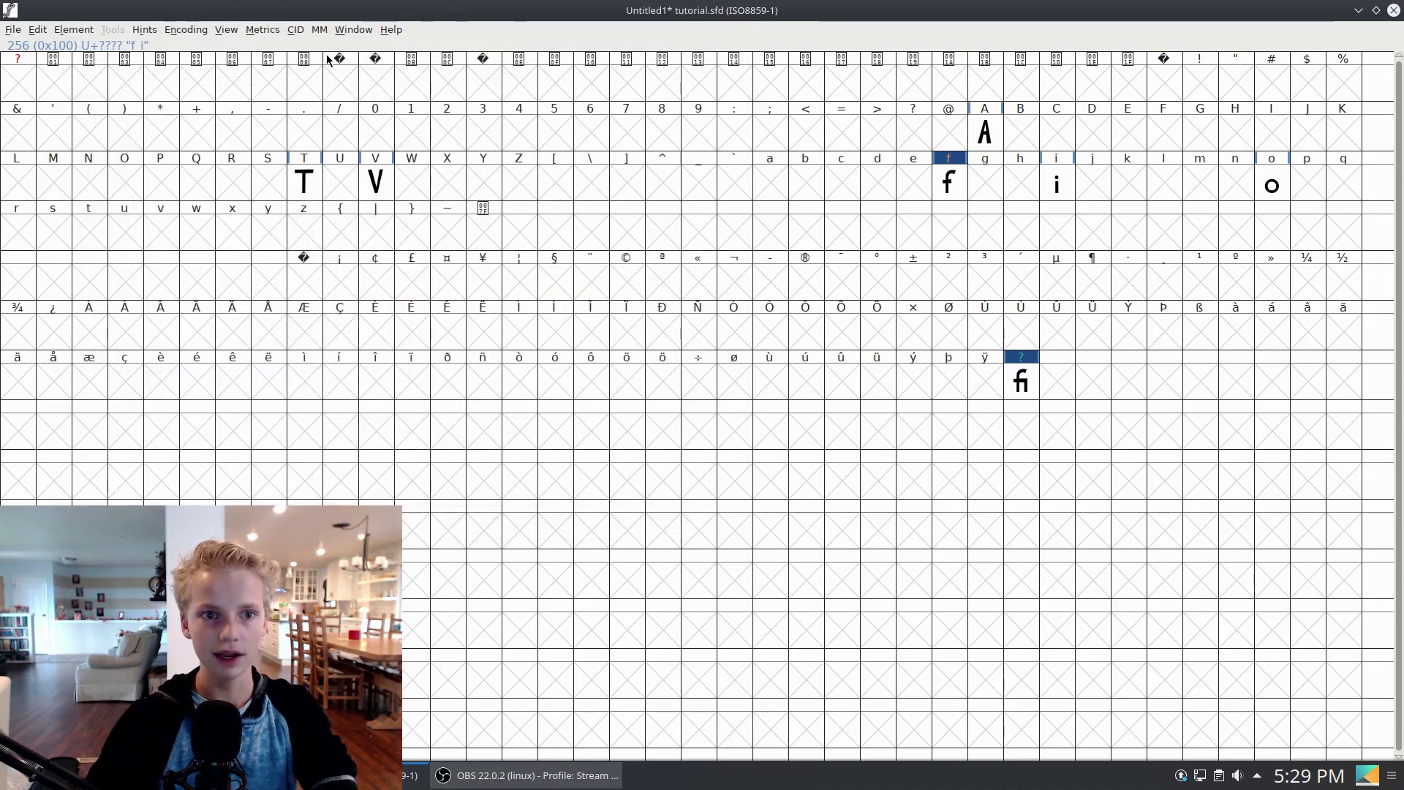
click(268, 33)
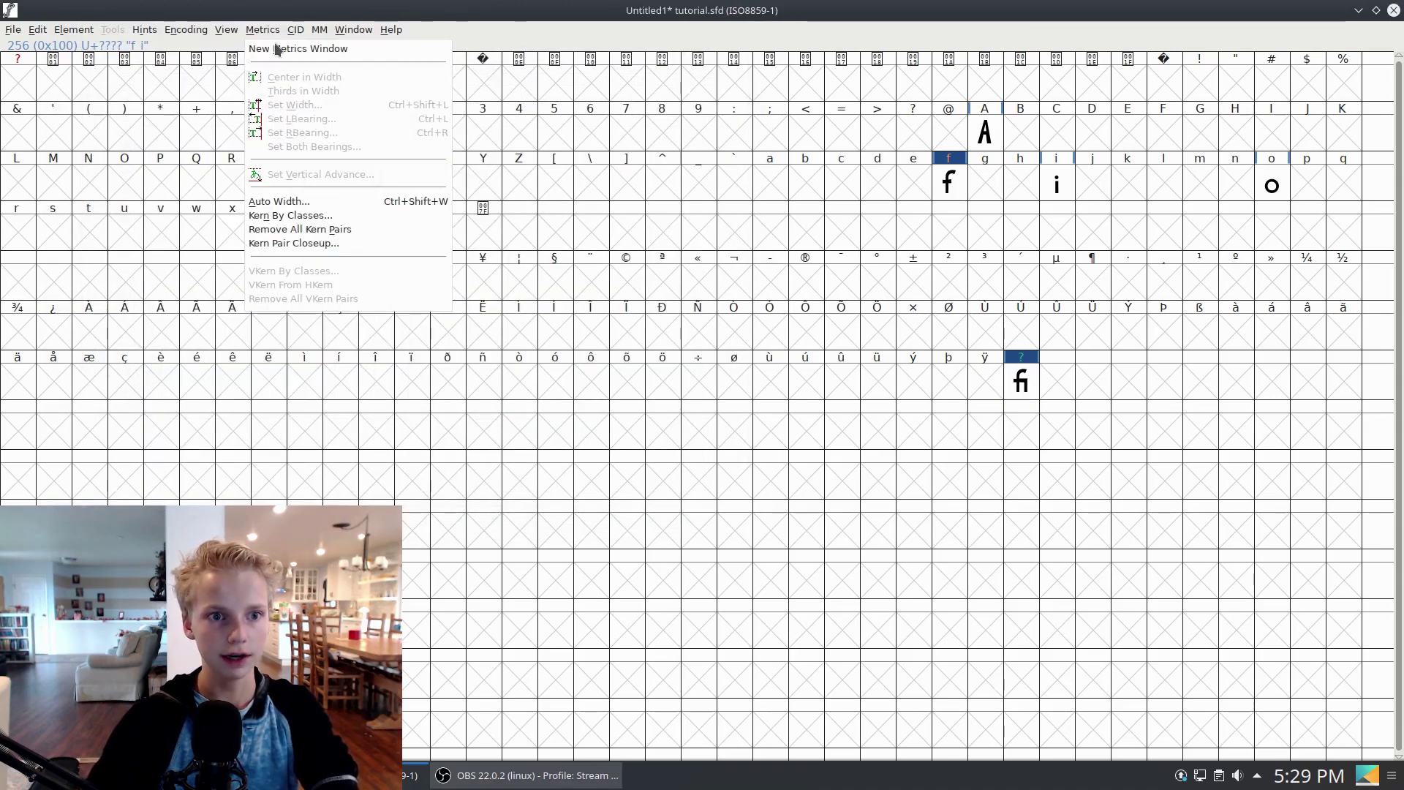
click(276, 47)
click(199, 49)
text(fi)
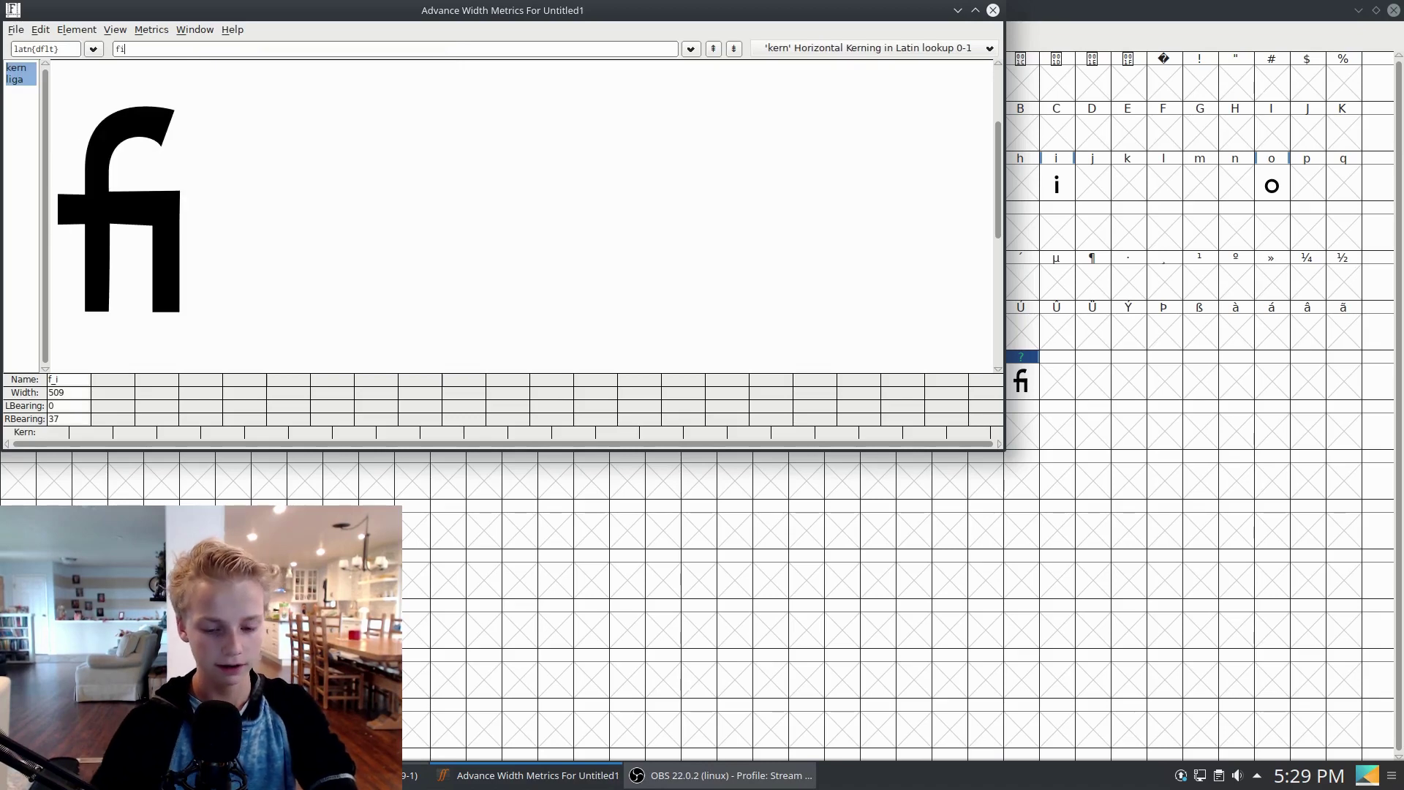
key(BackSpace)
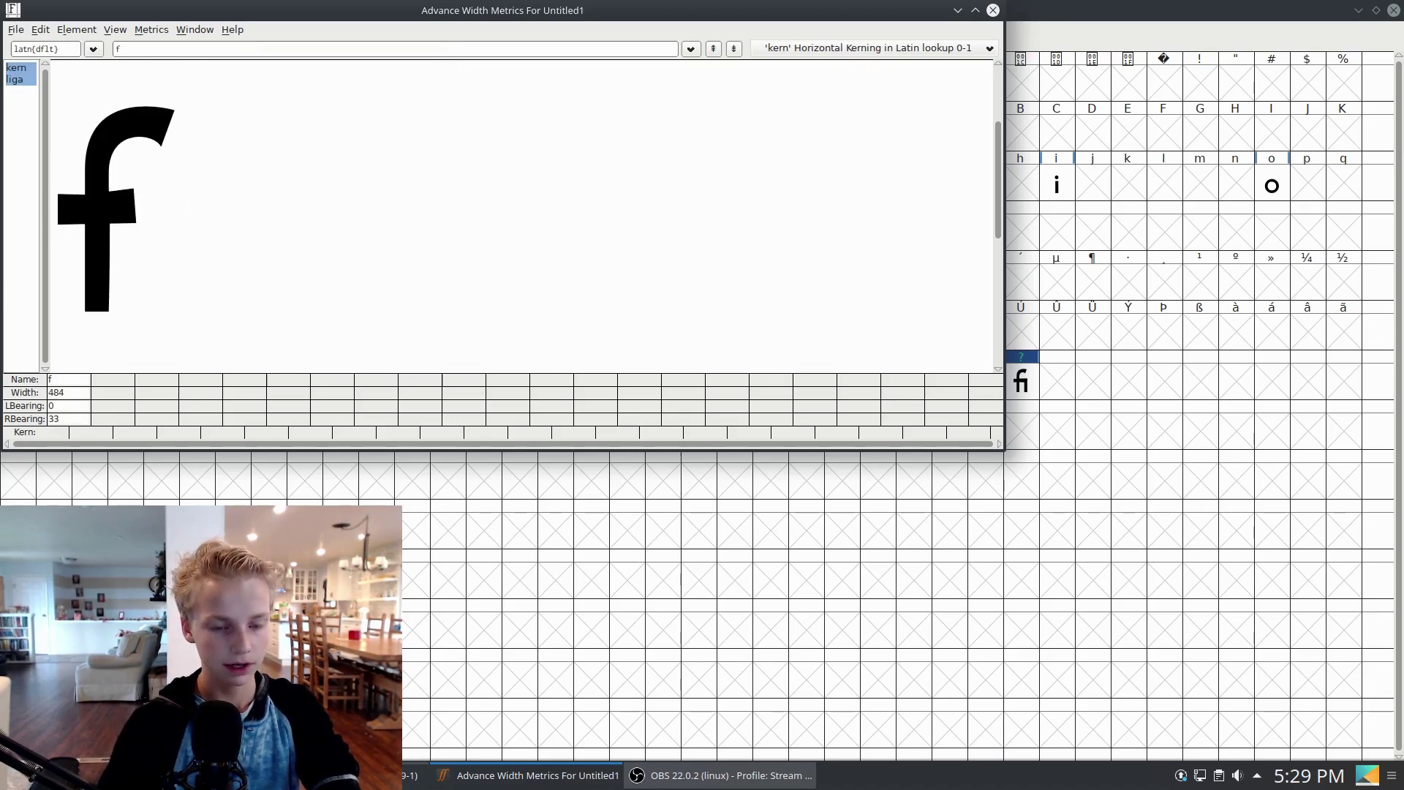
text(i)
key(BackSpace)
text(i)
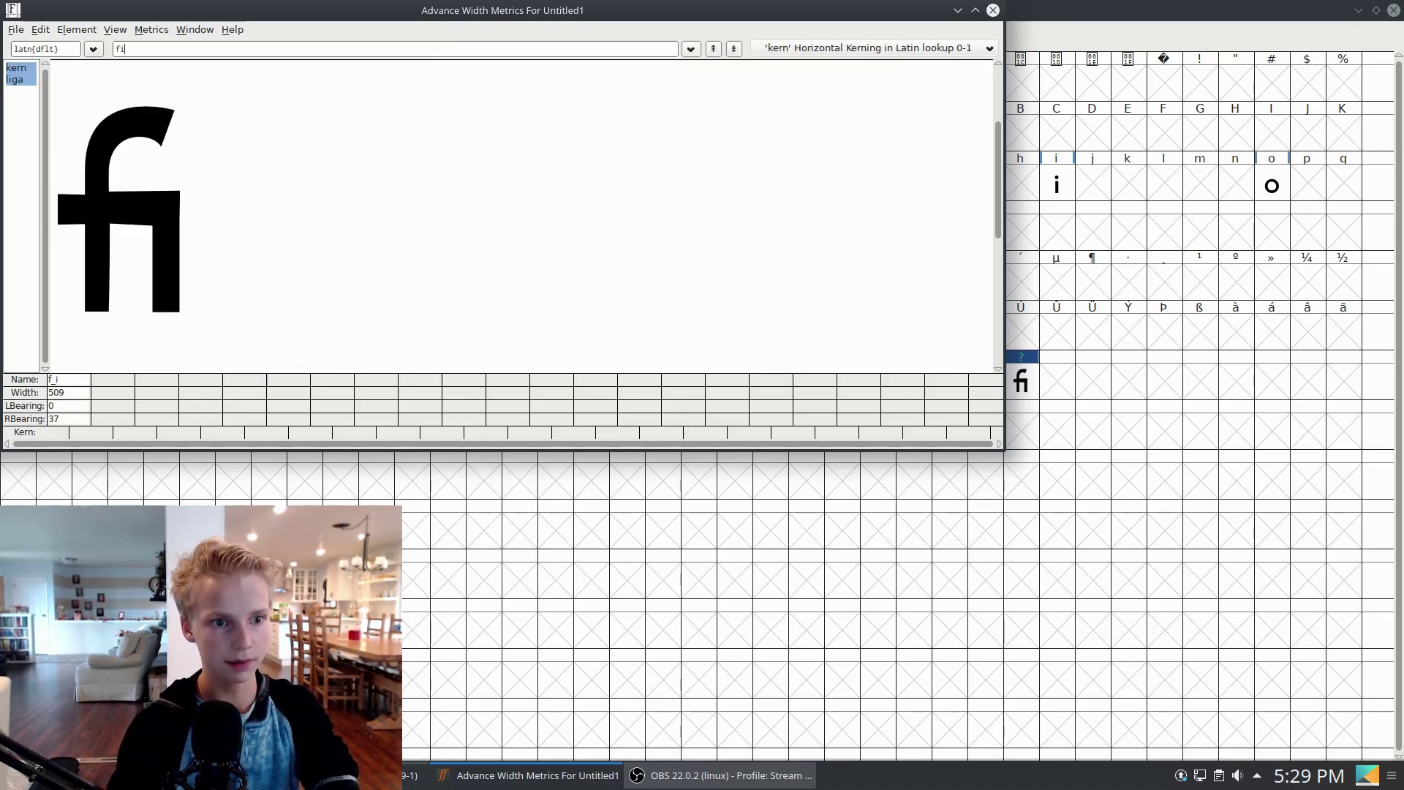
Toggle liga off and on to confirm 'fi' becomes f_i (width 509), then close the preview.
ctrl+click(18, 82)
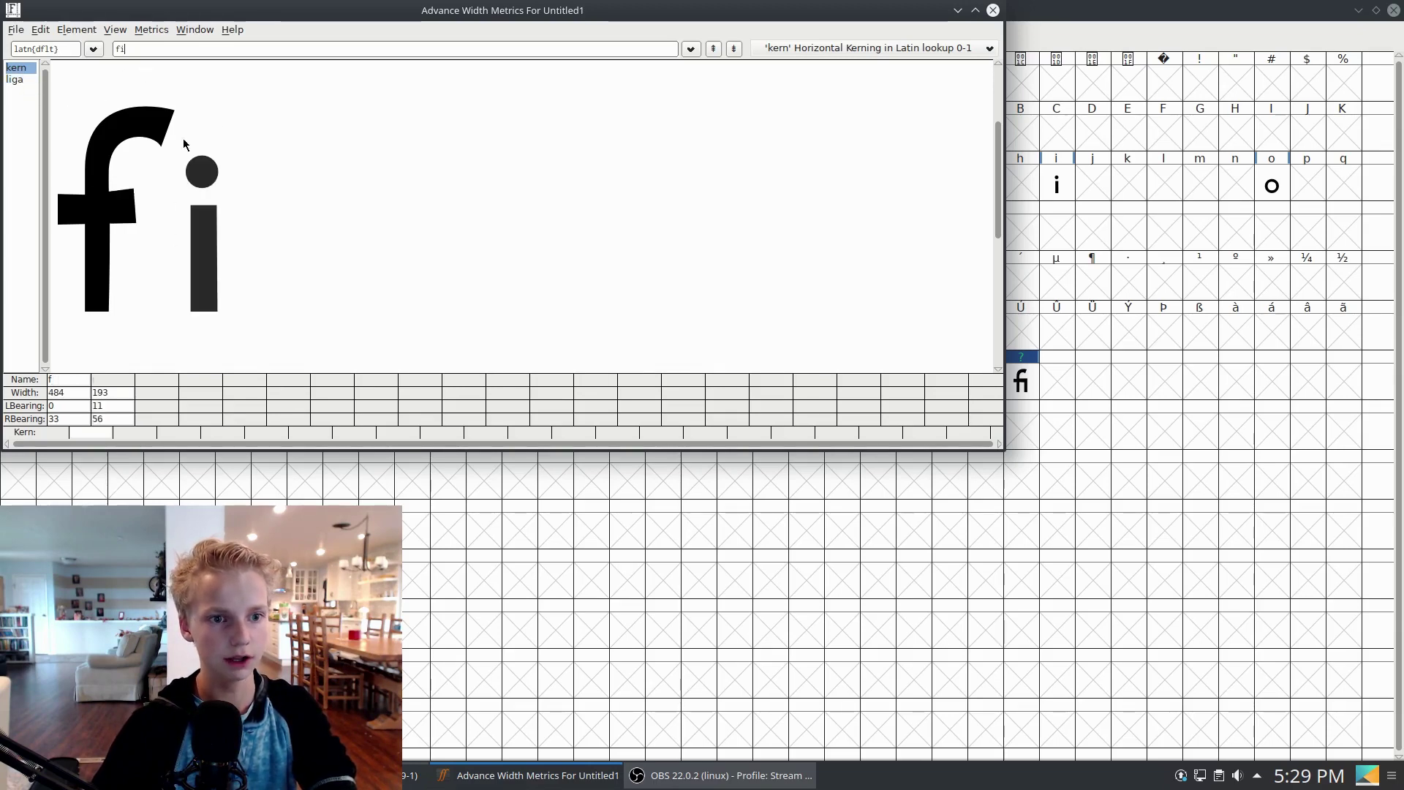
ctrl+click(16, 82)
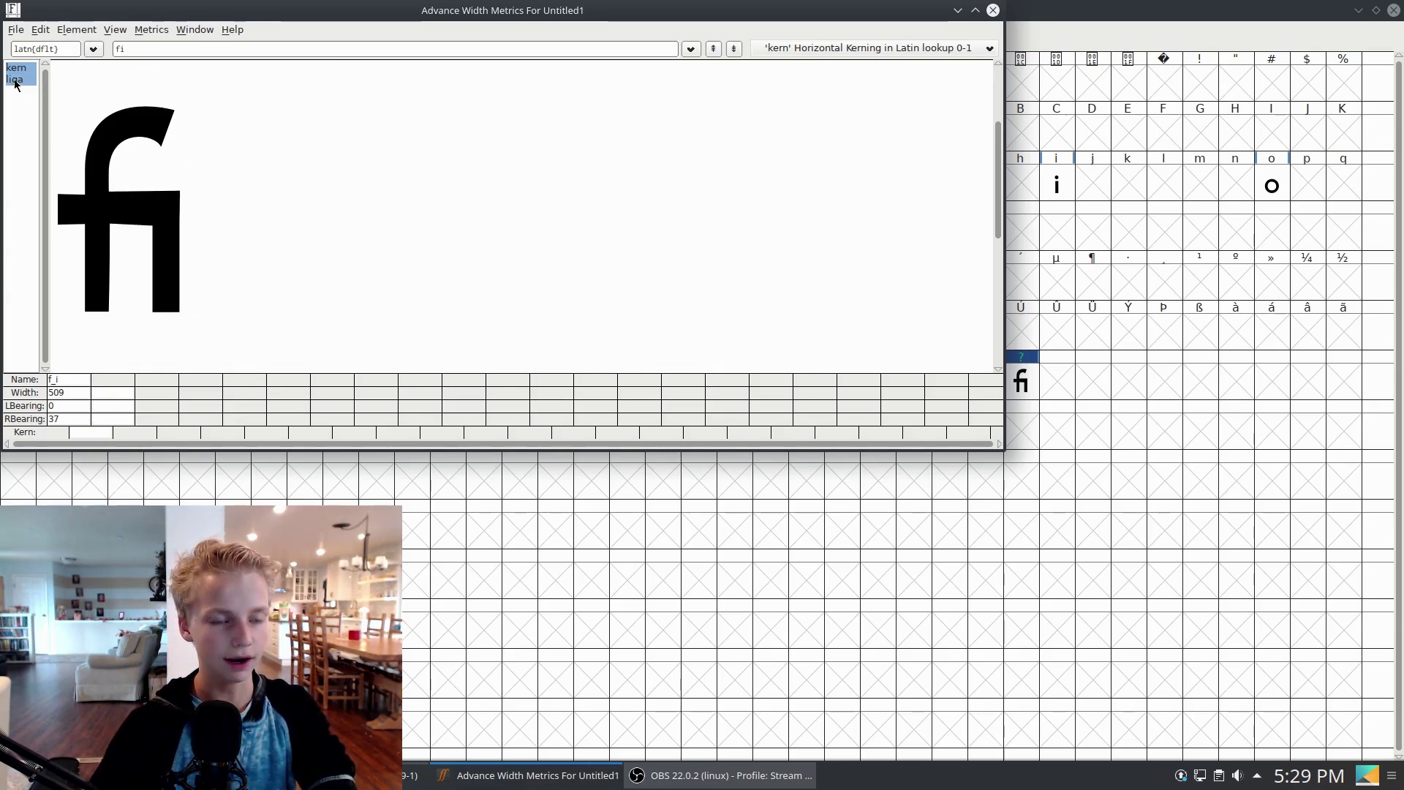
ctrl+click(15, 82)
ctrl+click(15, 81)
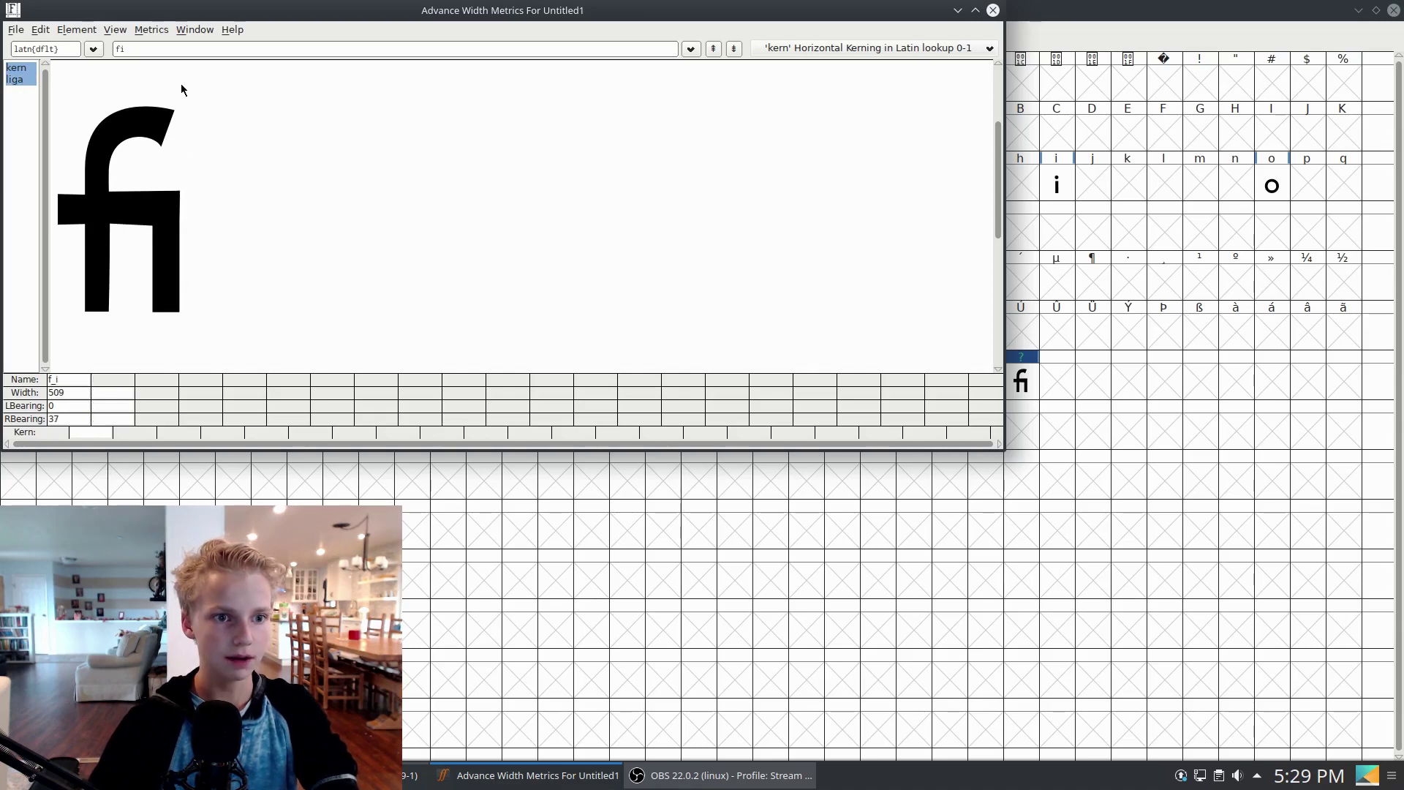
ctrl+click(14, 81)
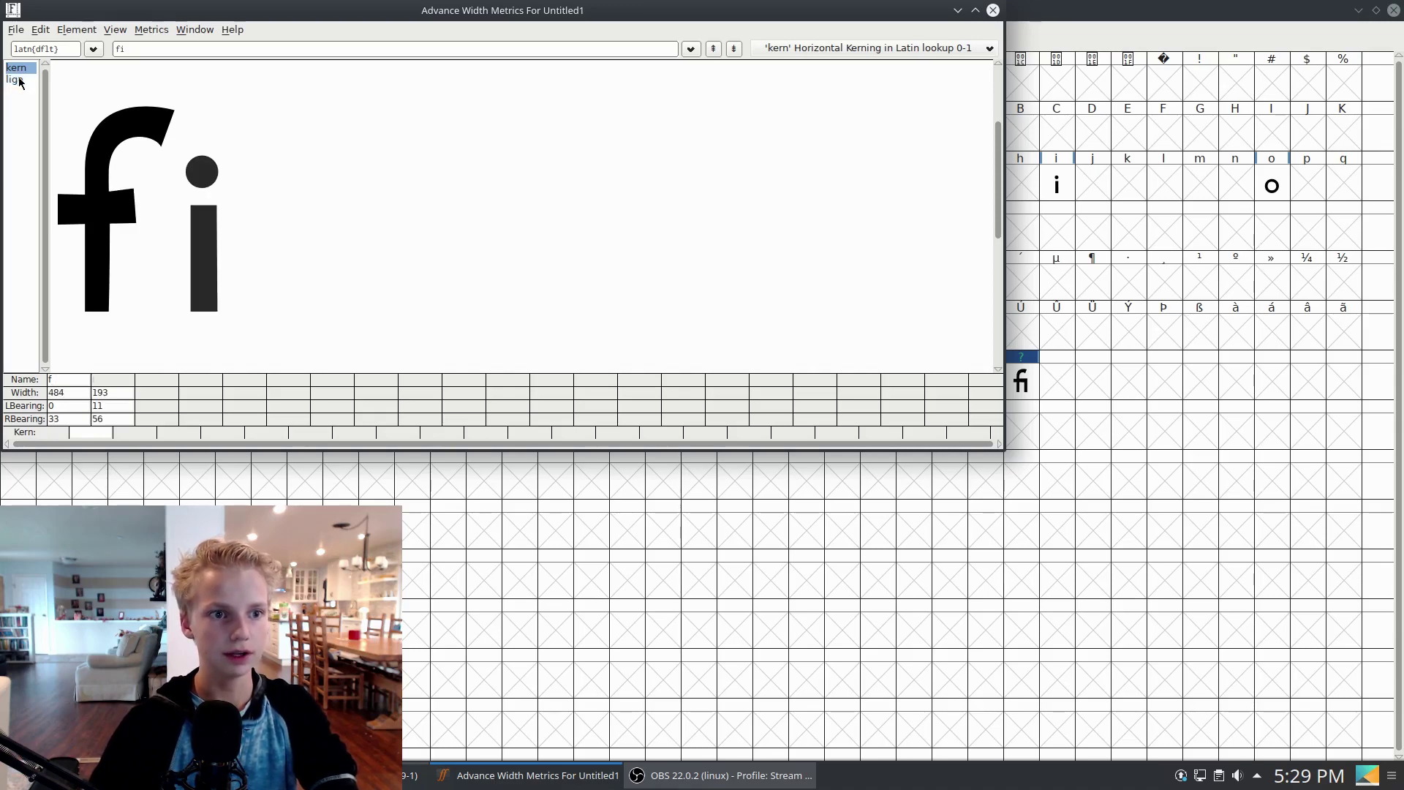
ctrl+click(15, 80)
ctrl+click(15, 80)
ctrl+click(15, 80)
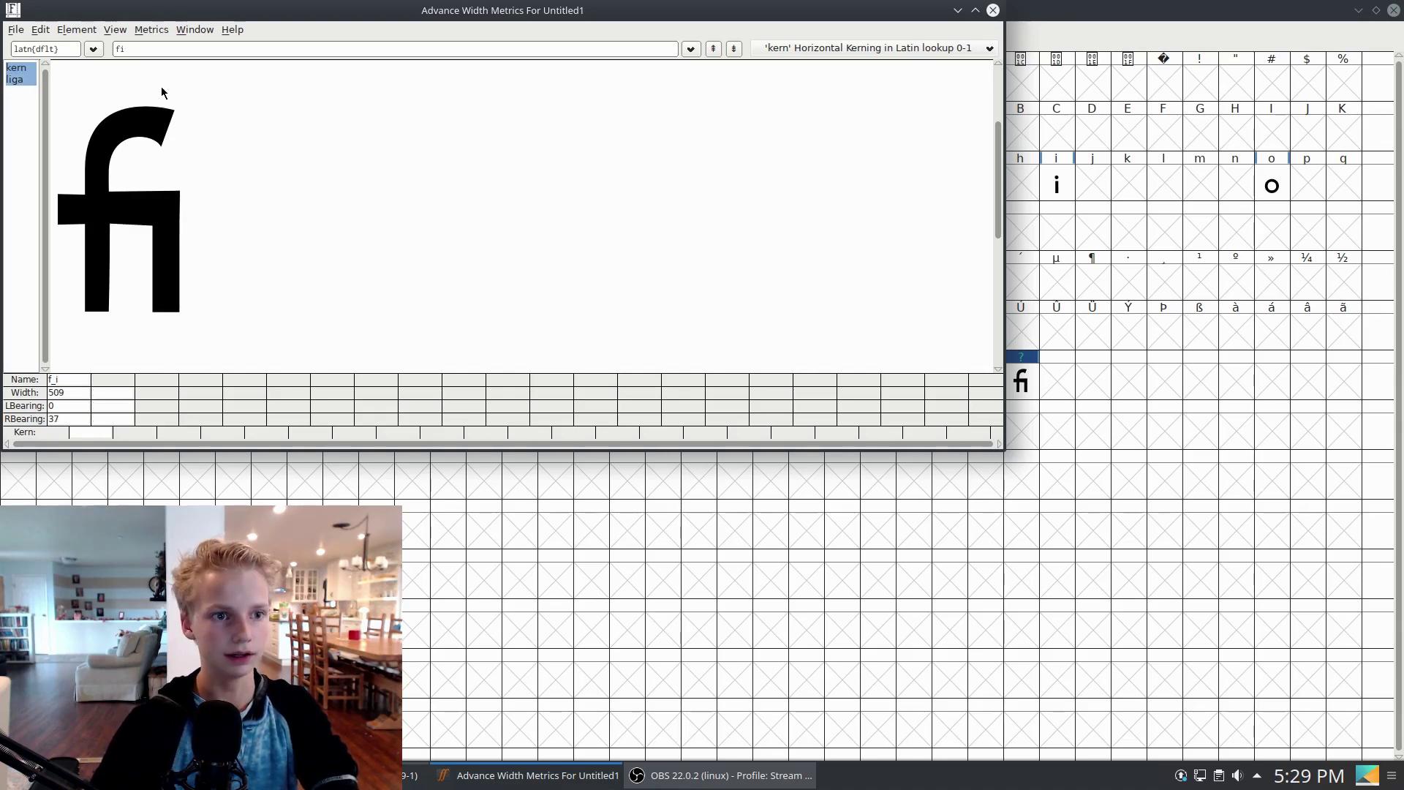
click(992, 10)
click(1024, 381)
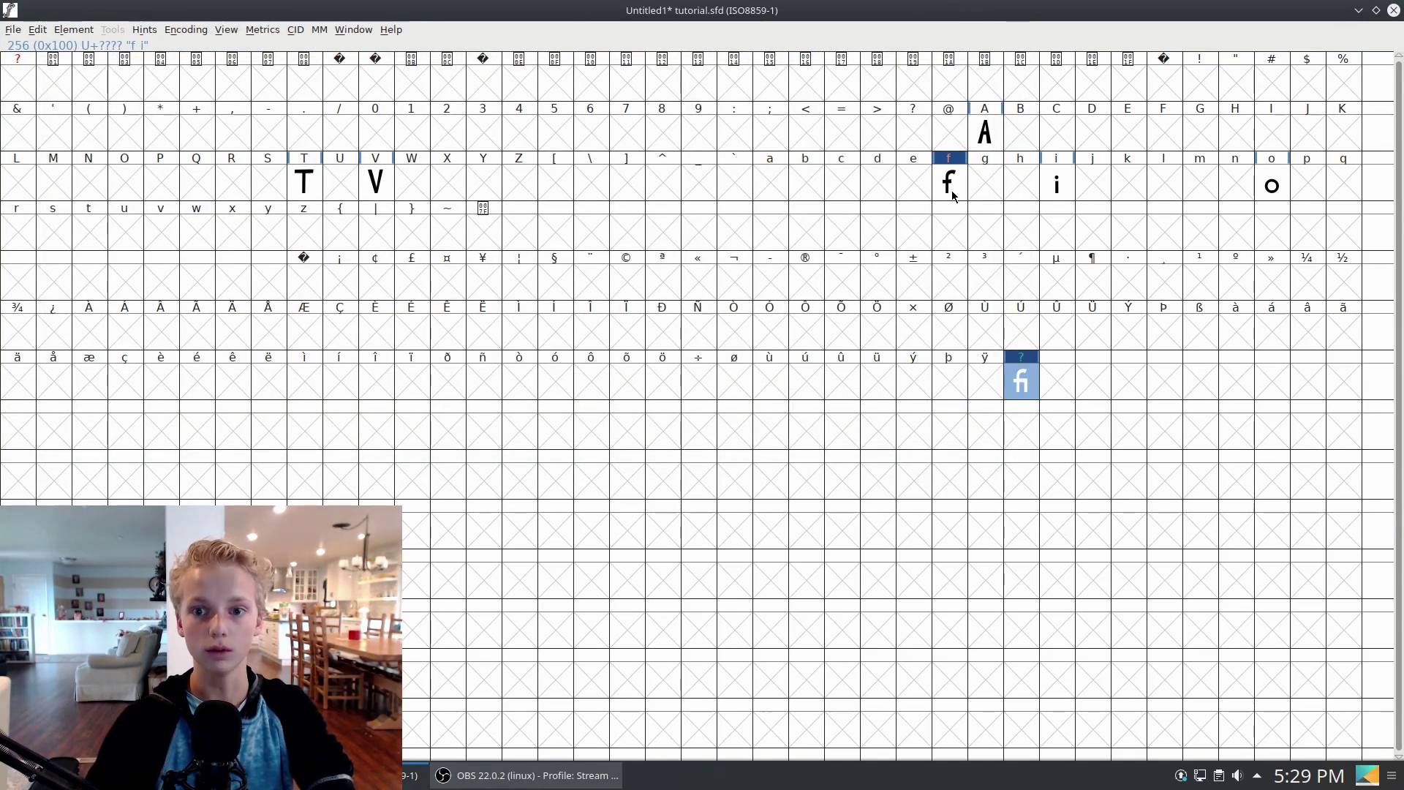
Add one extra empty encoding slot to the font.
click(953, 195)
click(1031, 382)
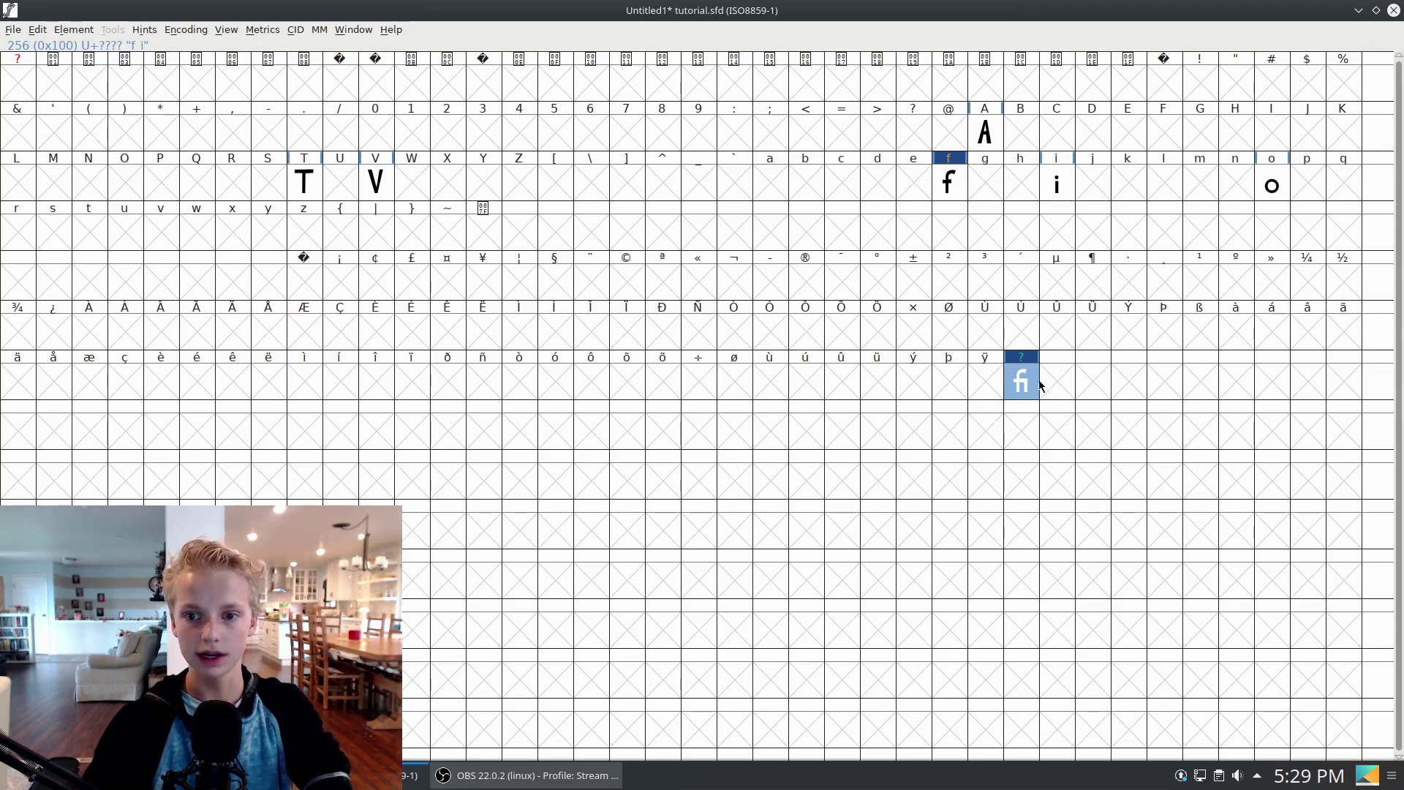
click(264, 29)
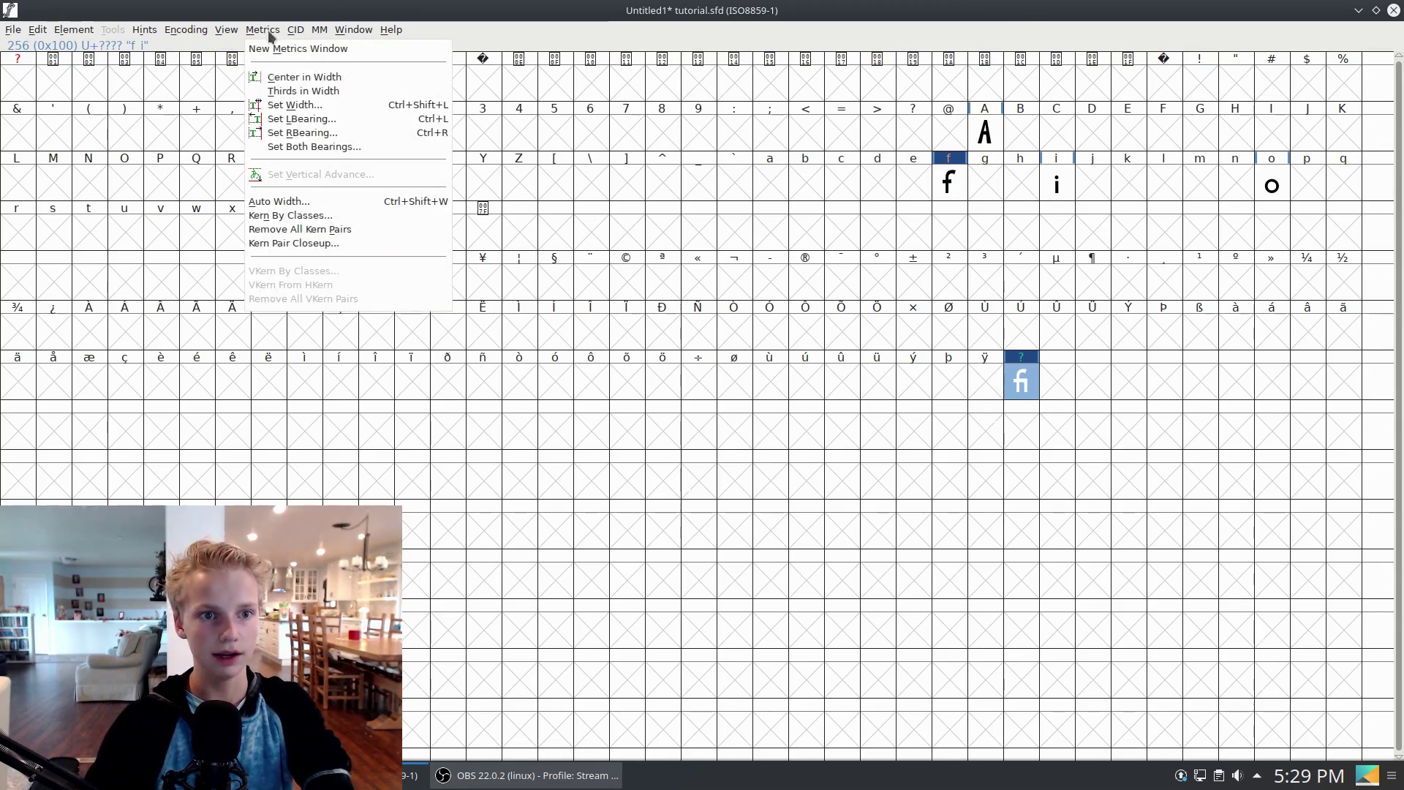
click(183, 30)
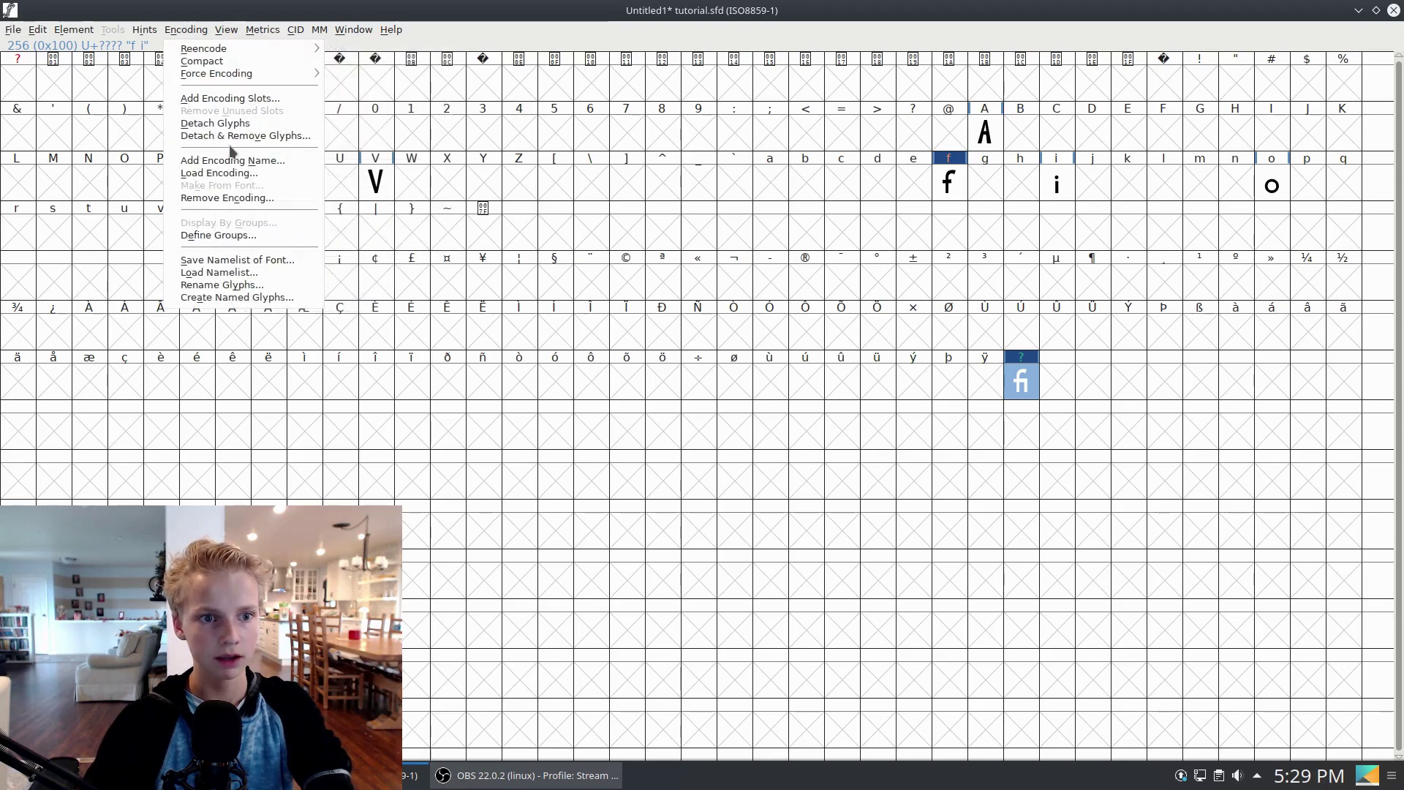
click(221, 98)
click(710, 315)
Rename the new slot 257 glyph to f_f_i in Glyph Info.
click(1058, 381)
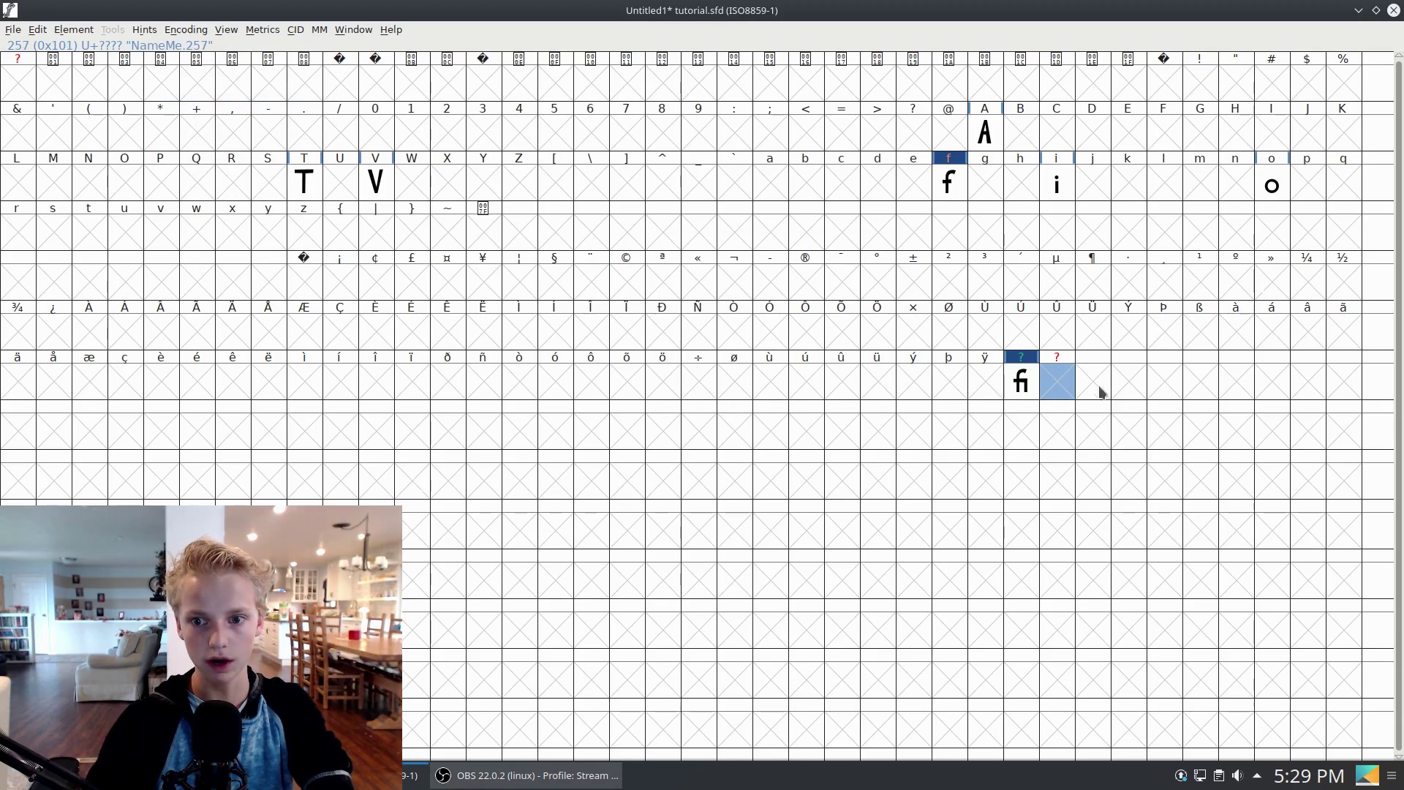
right_click(1055, 381)
click(1102, 543)
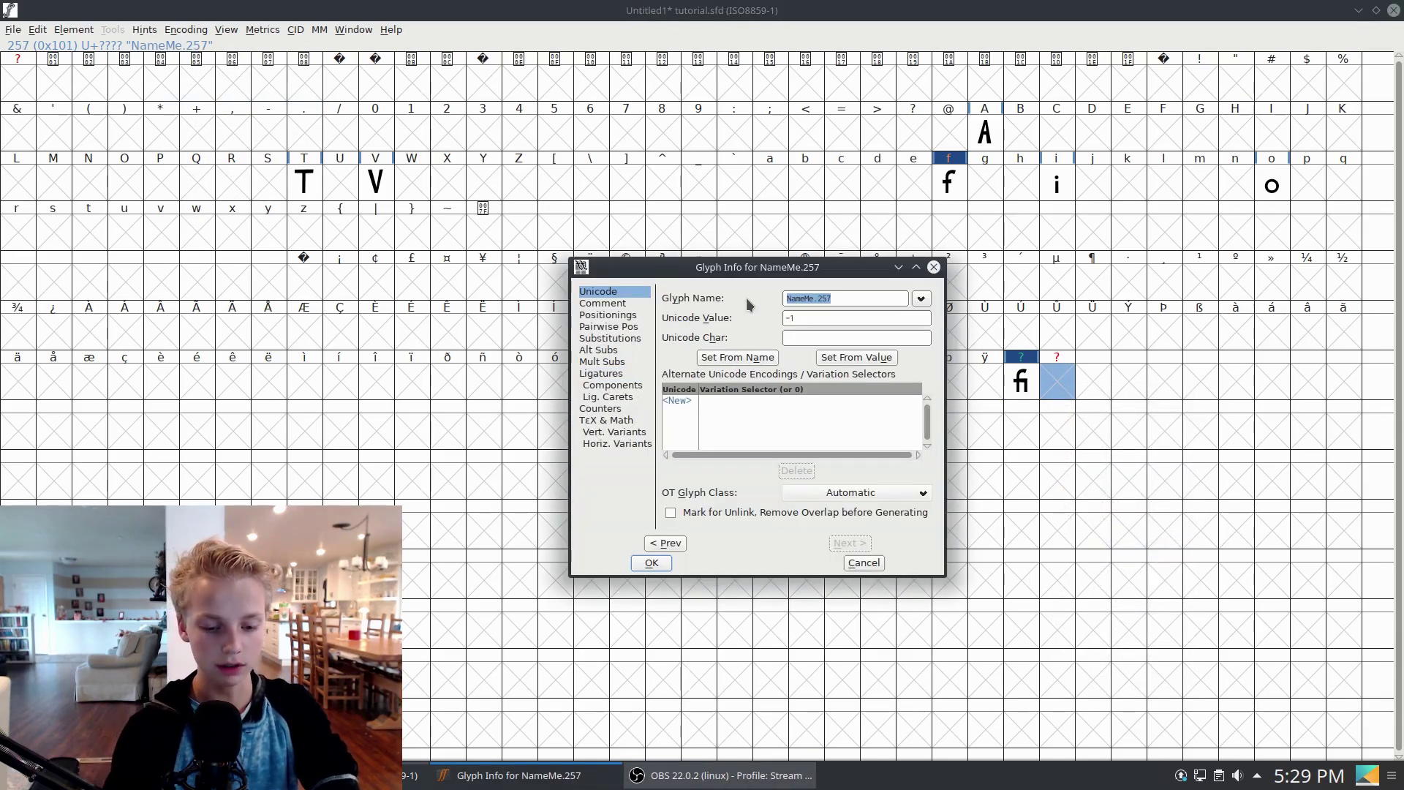
text(f_f_i)
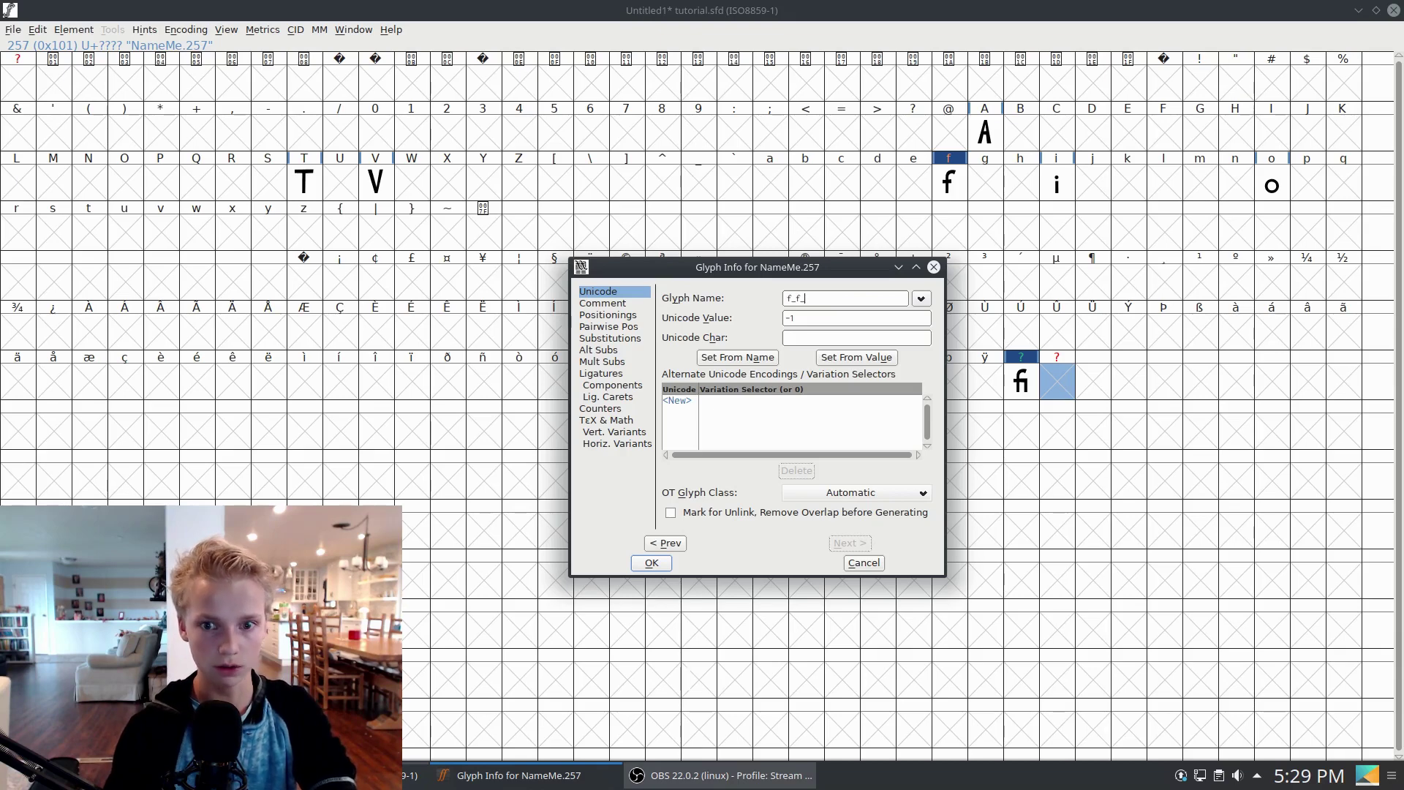
click(649, 562)
Register f_f_i as an f f i ligature in the 'liga' lookup subtable.
right_click(1049, 381)
click(1046, 483)
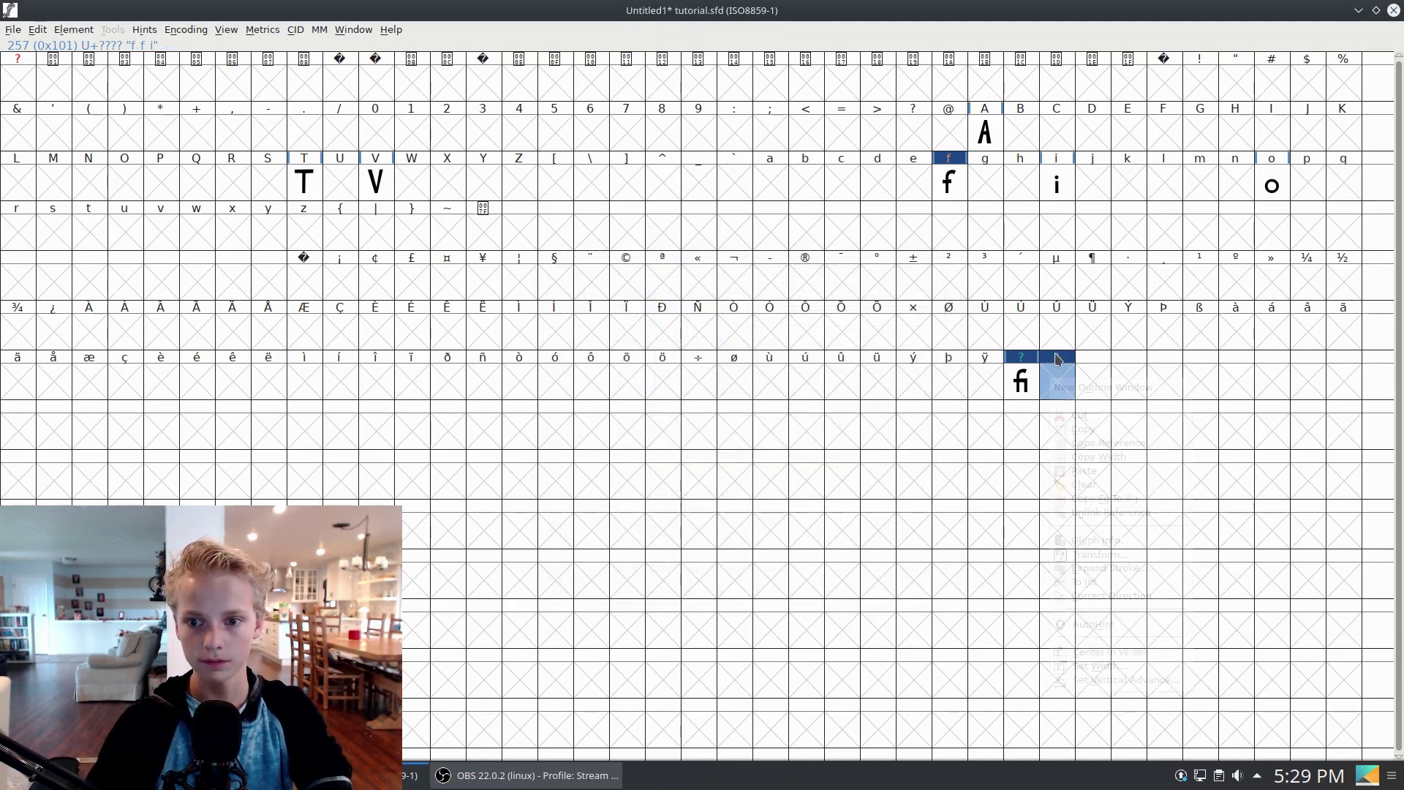
right_click(1062, 381)
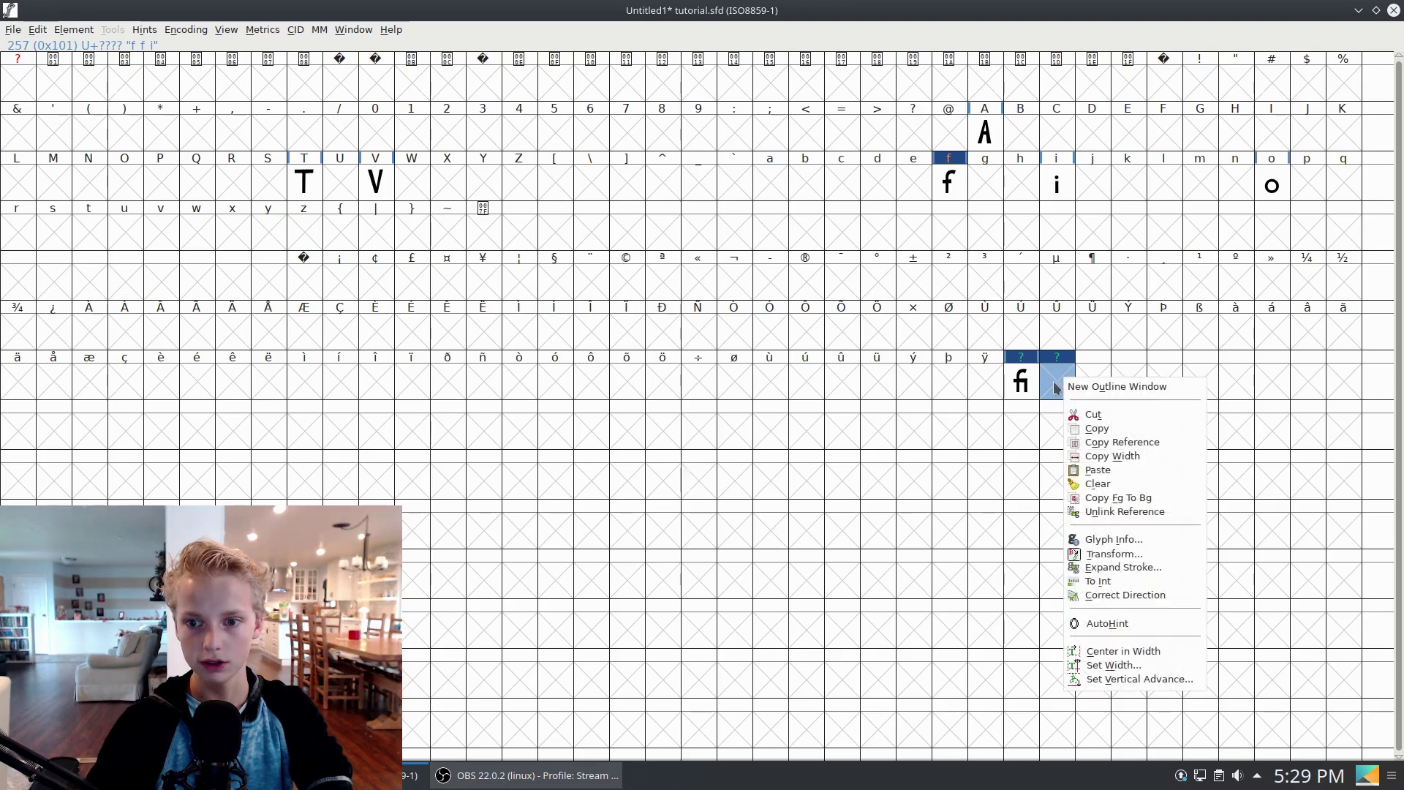
click(1113, 539)
click(602, 374)
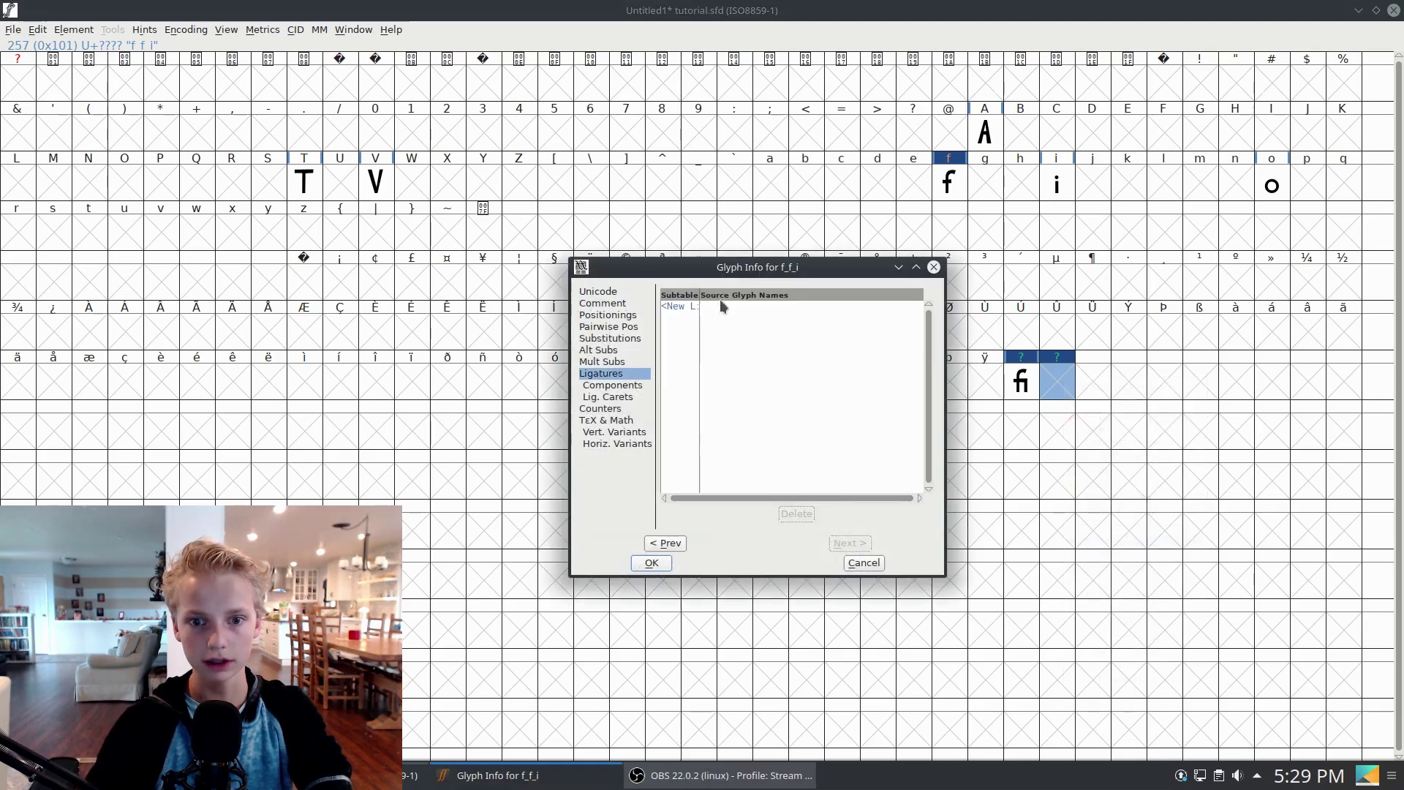
click(693, 307)
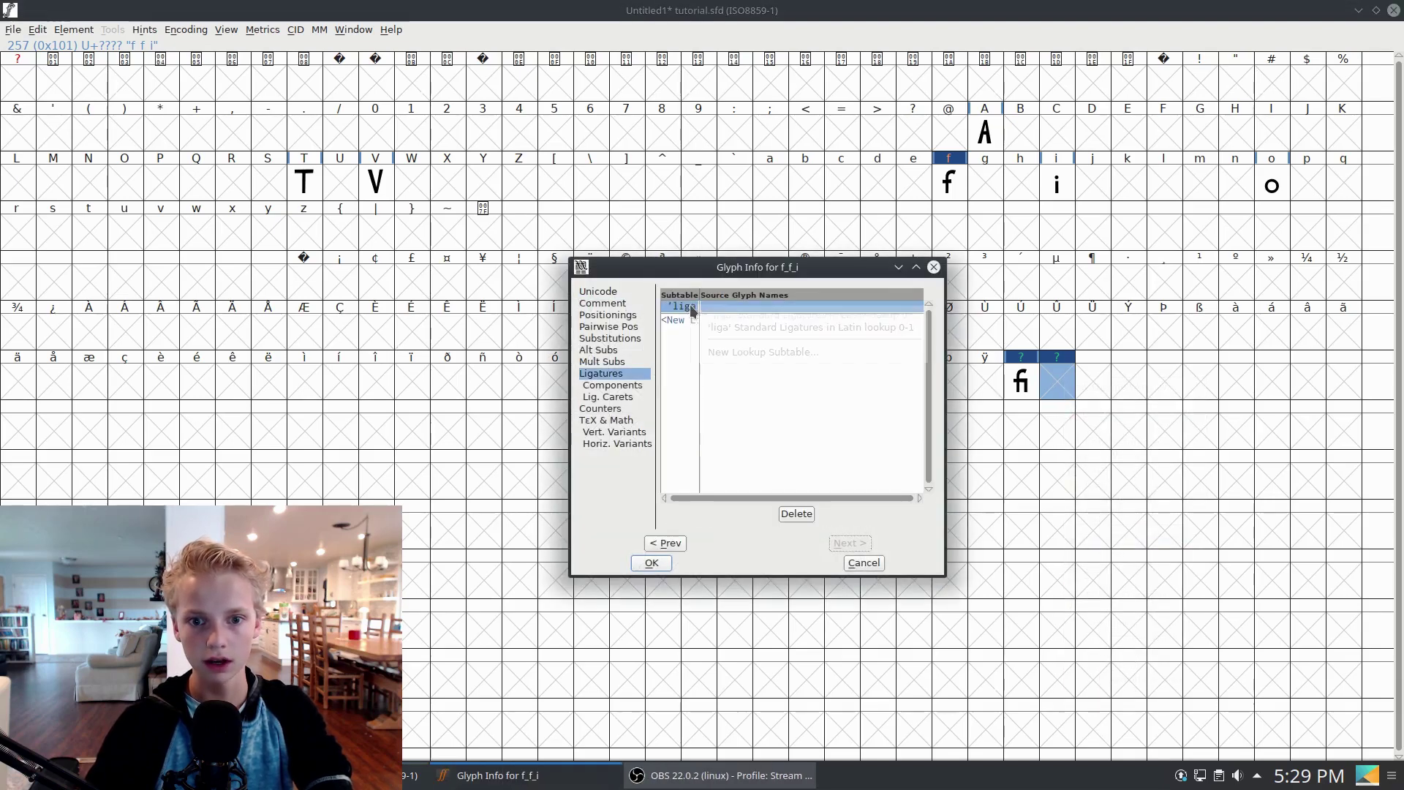
click(758, 328)
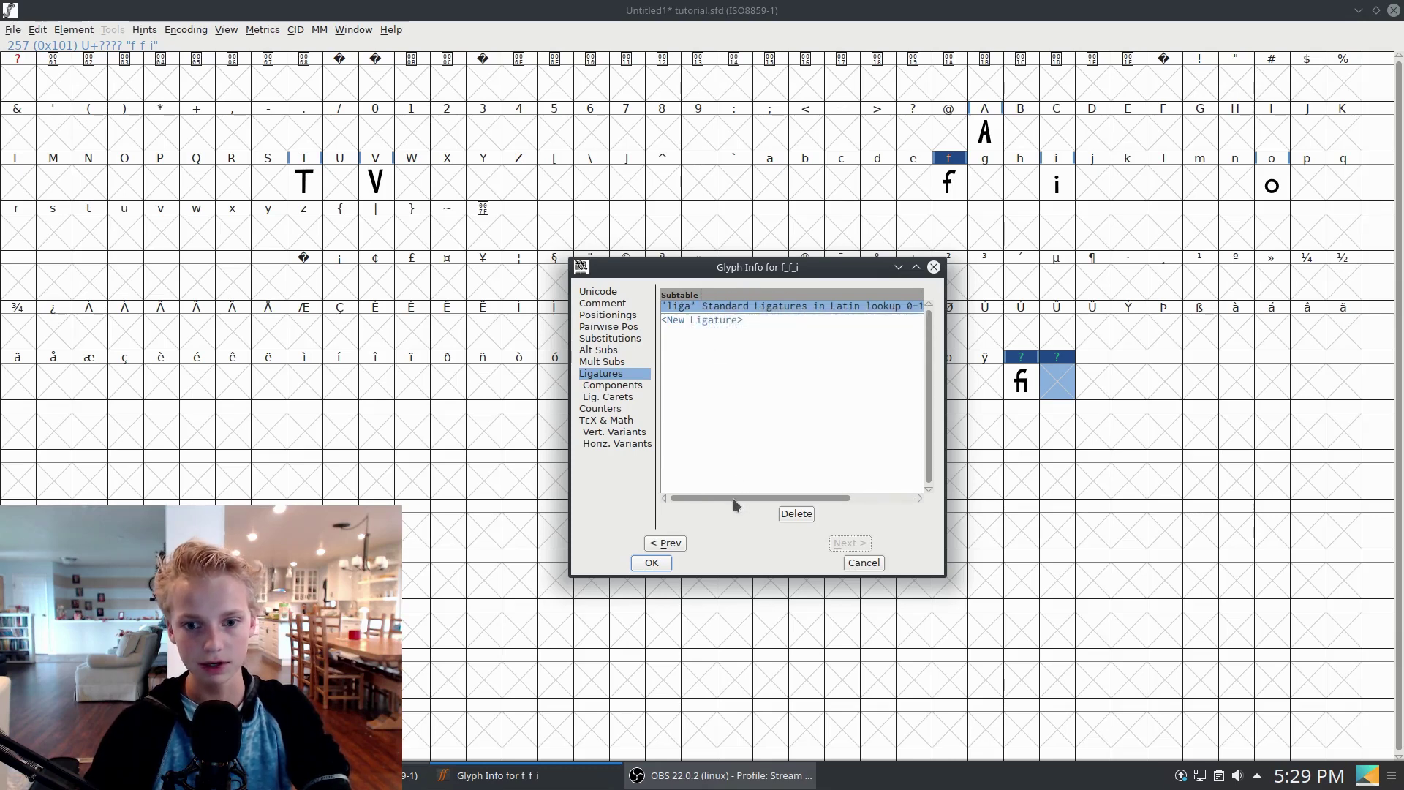
drag(733, 498, 901, 488)
text(i)
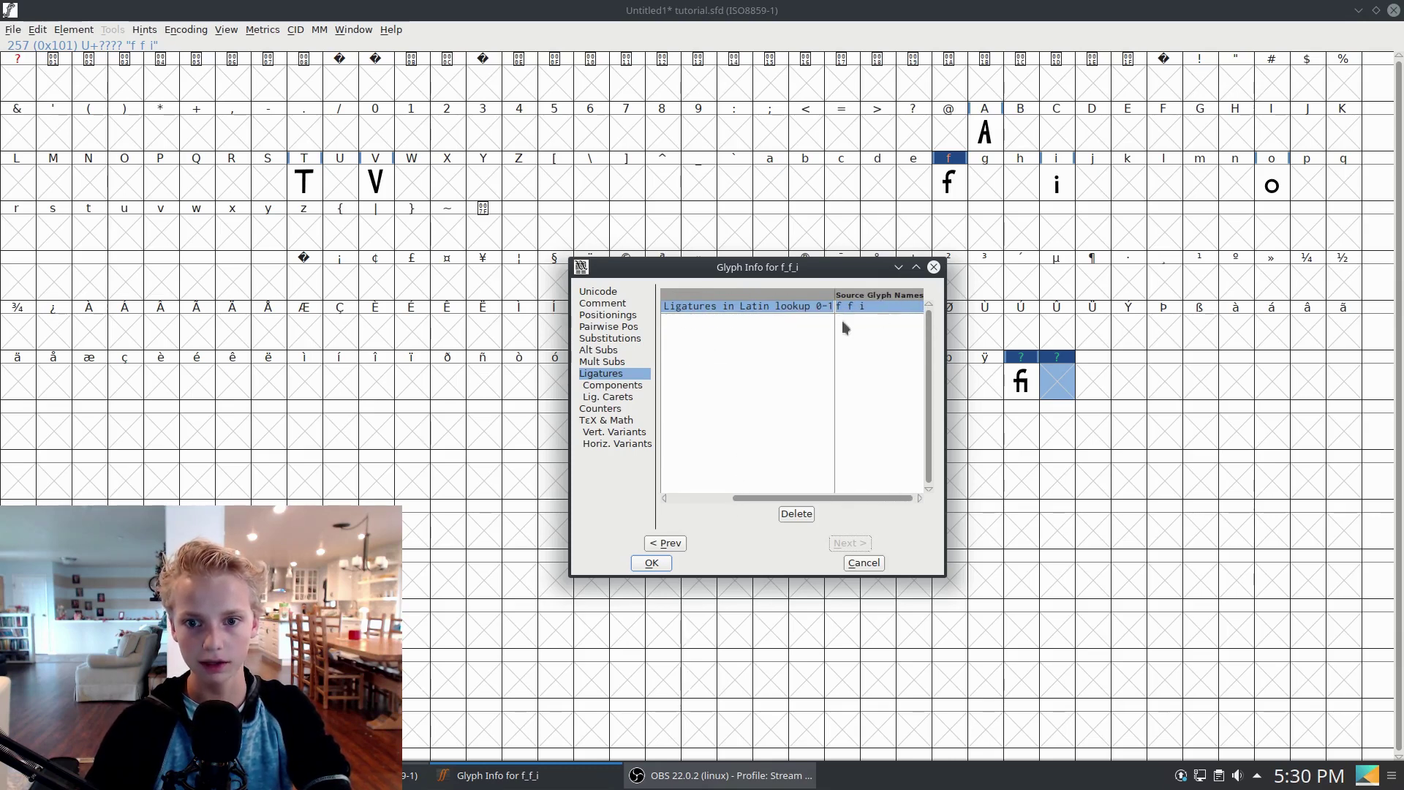
click(652, 563)
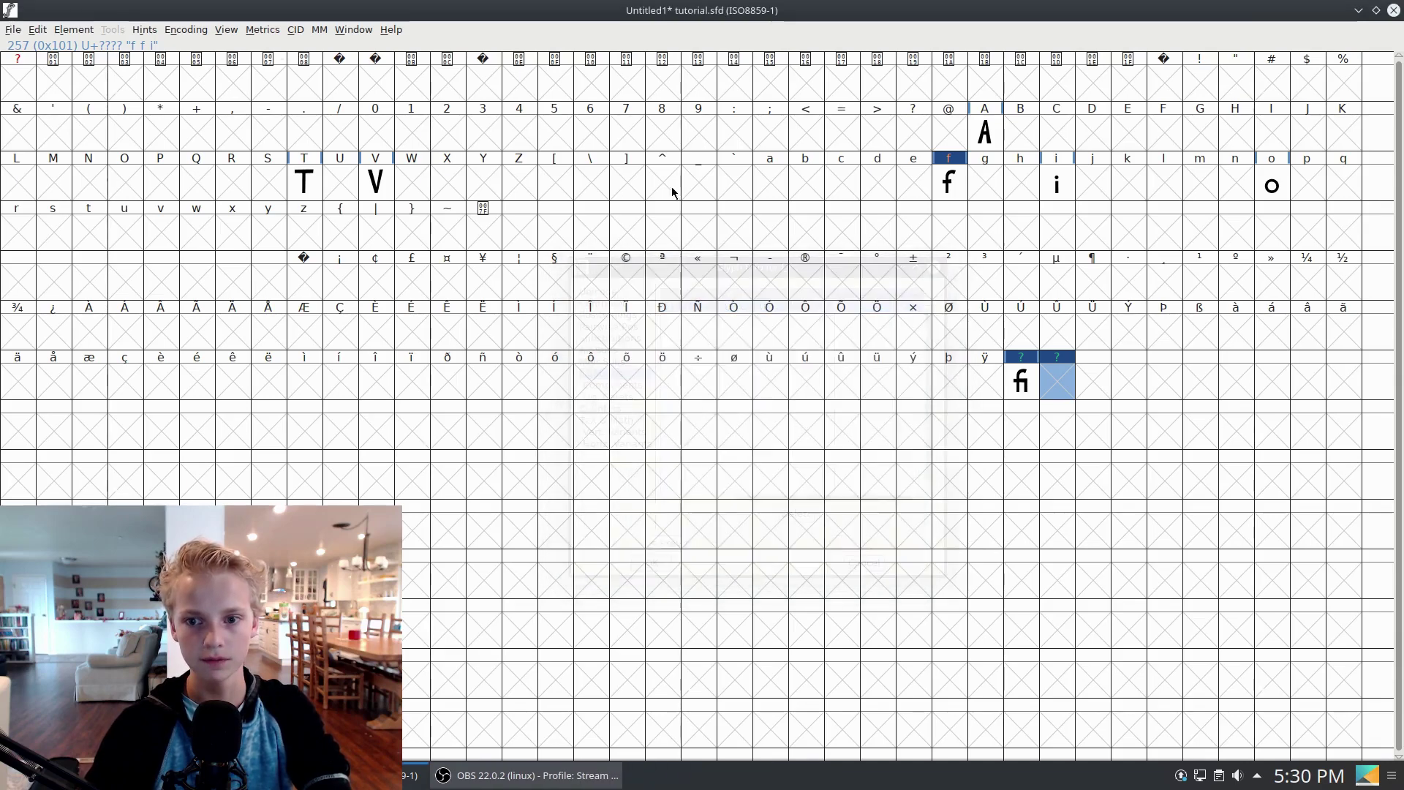
click(86, 32)
Build the ffi composite from f, f and i, unlink its references, and open it.
mouse_move(106, 329)
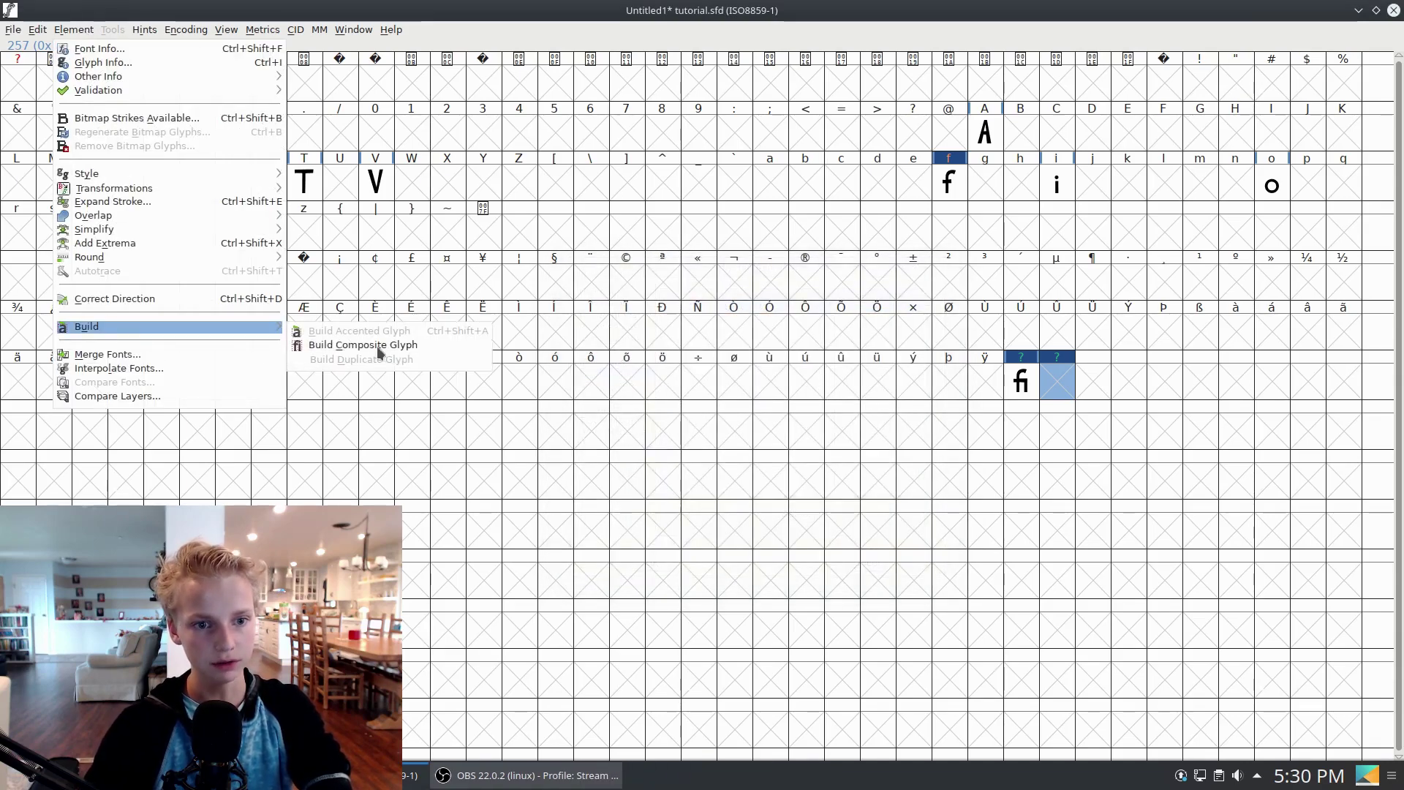
click(378, 346)
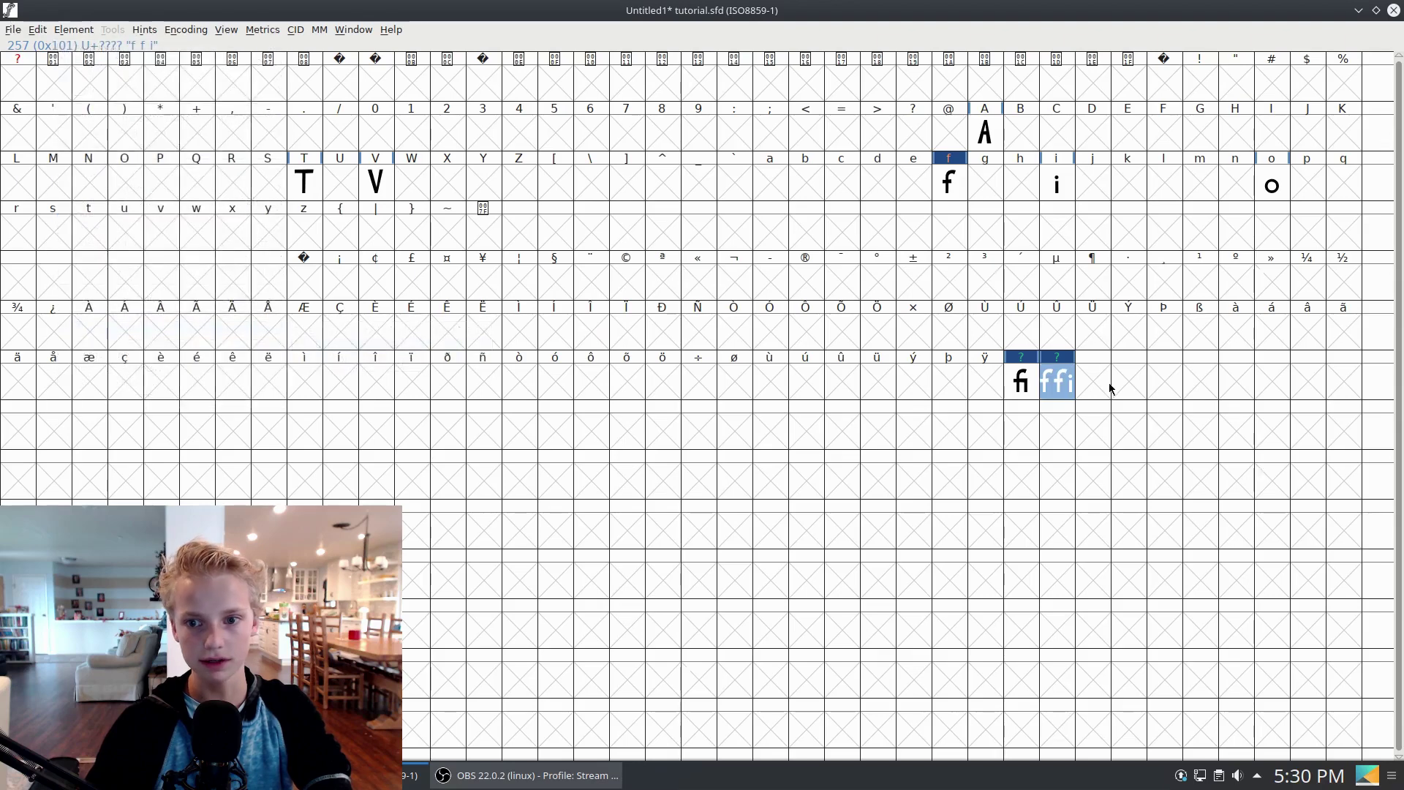
right_click(1061, 385)
click(1109, 512)
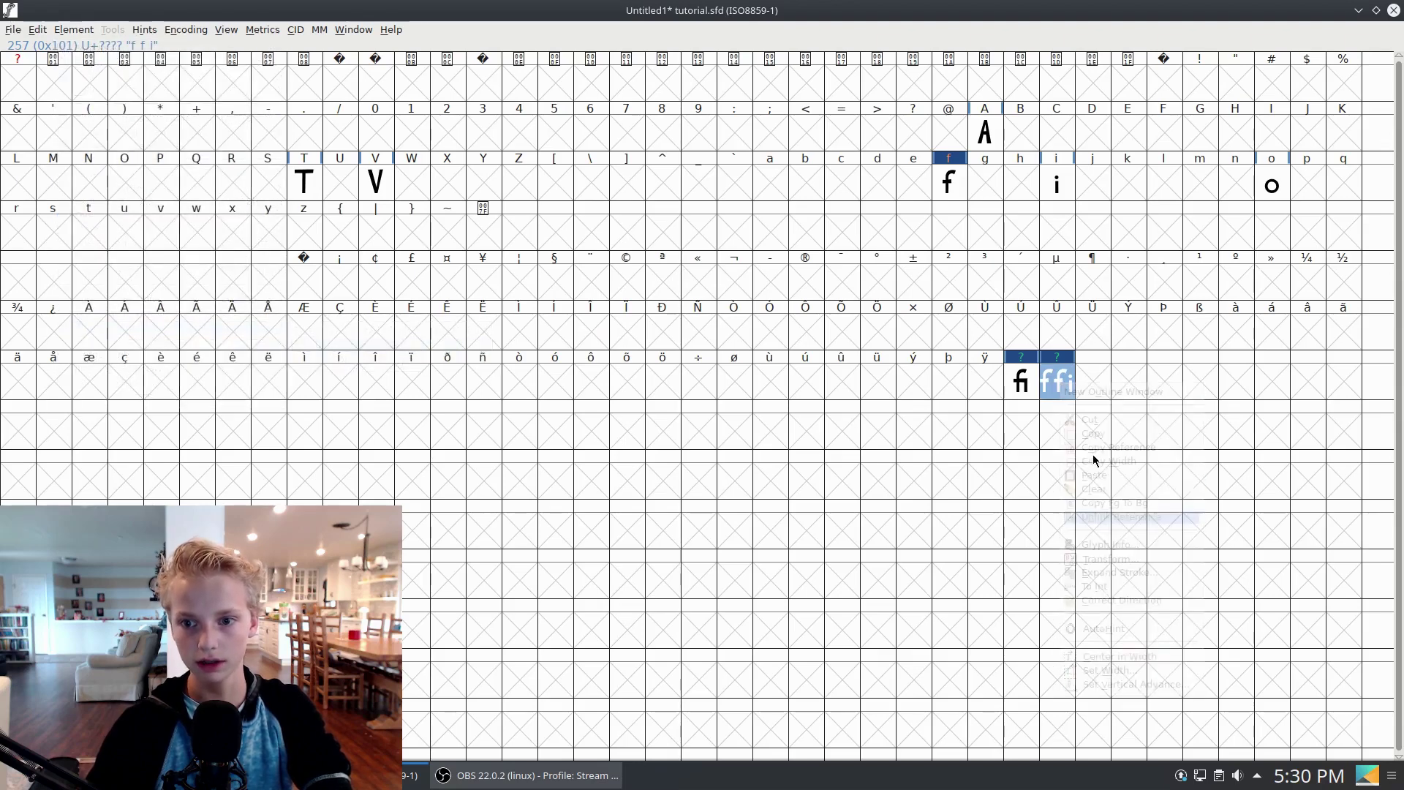
double_click(1067, 371)
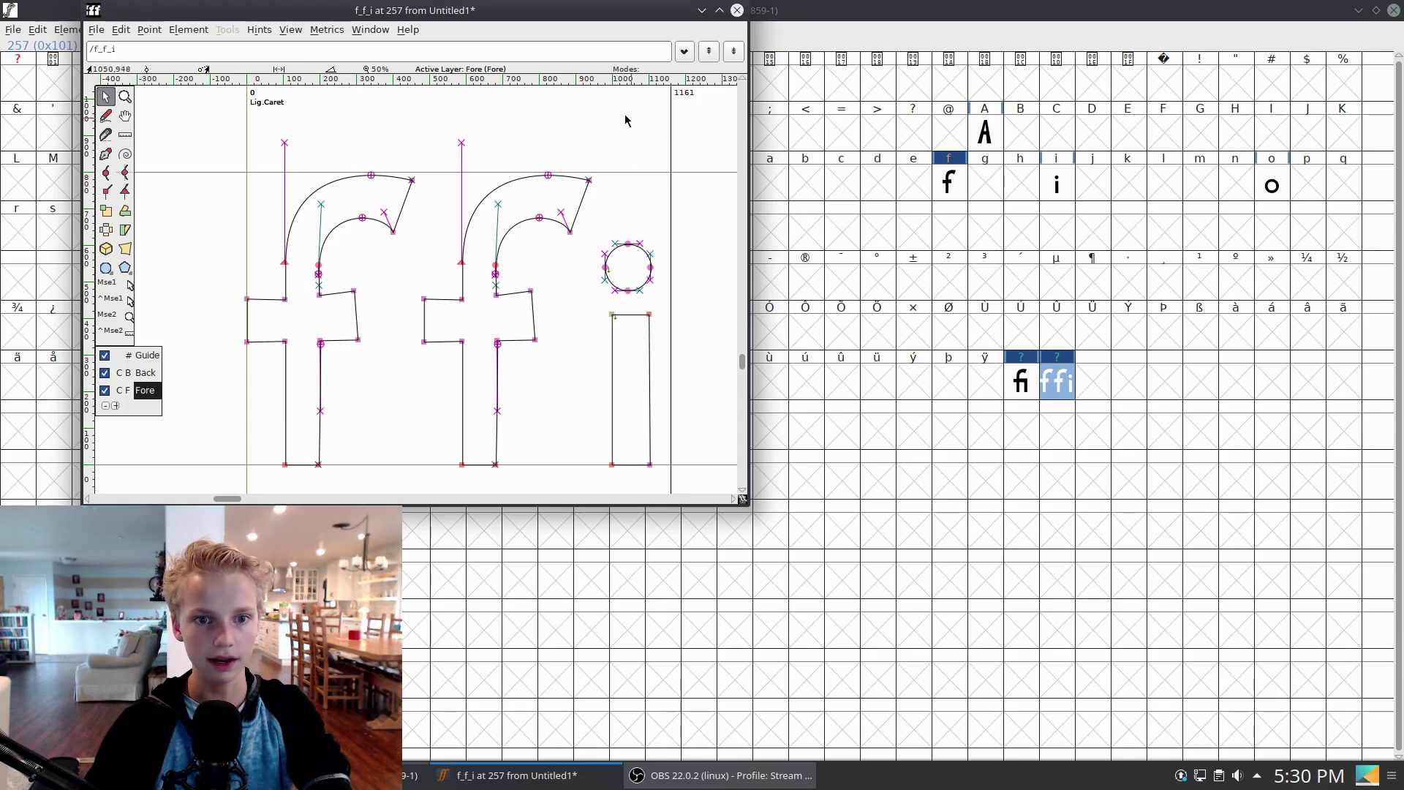
Set the f_f_i advance width to 852 and place ligature carets at 326 and 626.
drag(625, 120, 535, 220)
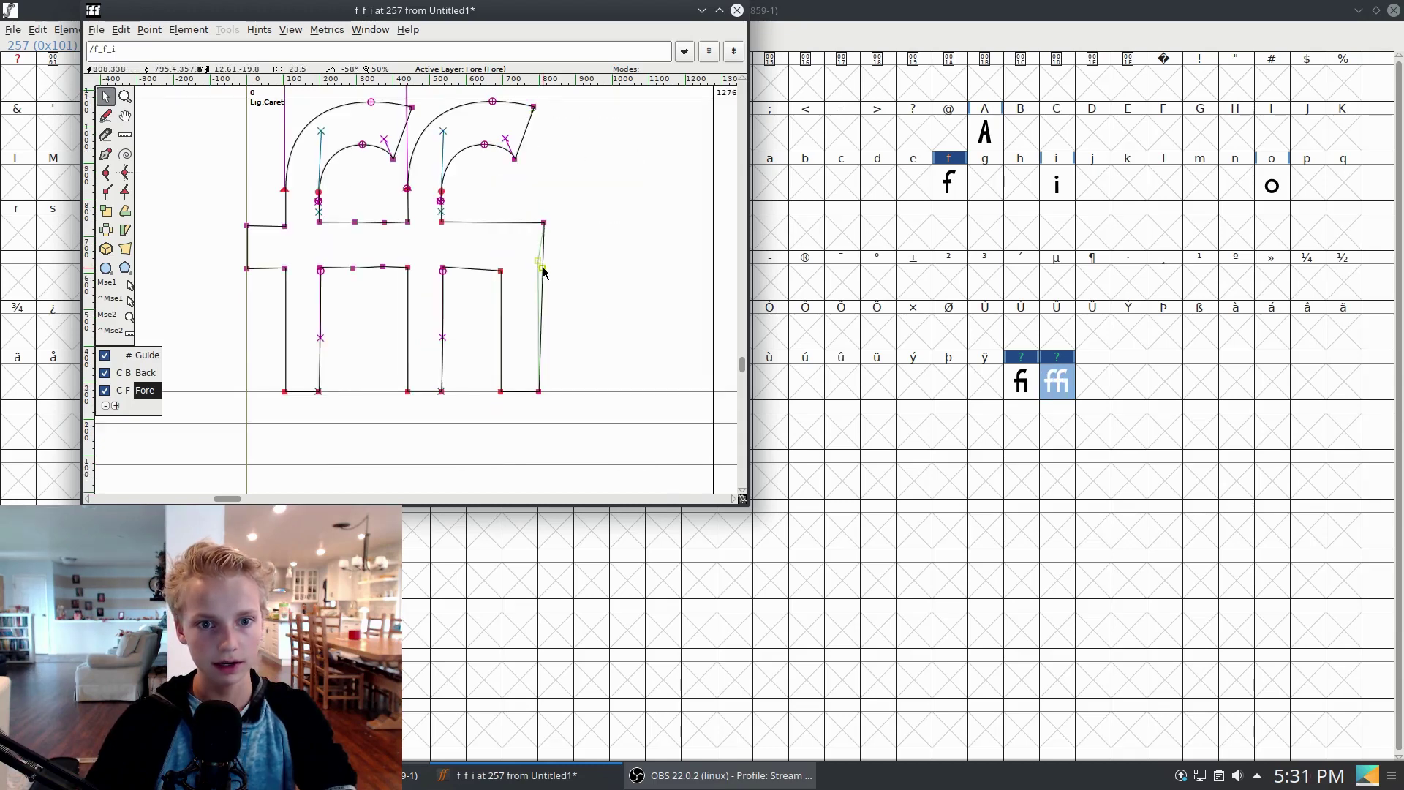
click(541, 267)
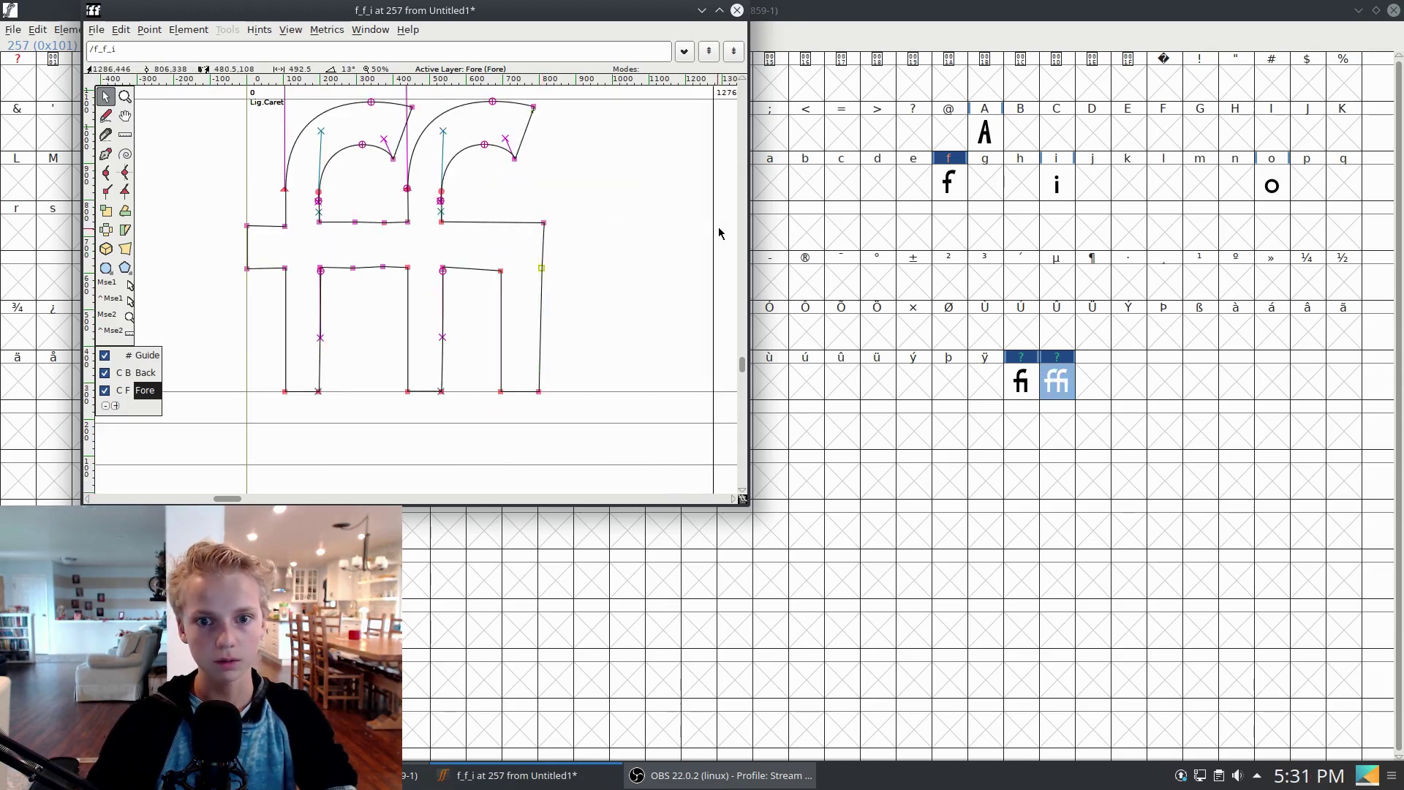
drag(714, 234, 539, 277)
drag(249, 193, 366, 193)
drag(249, 200, 476, 200)
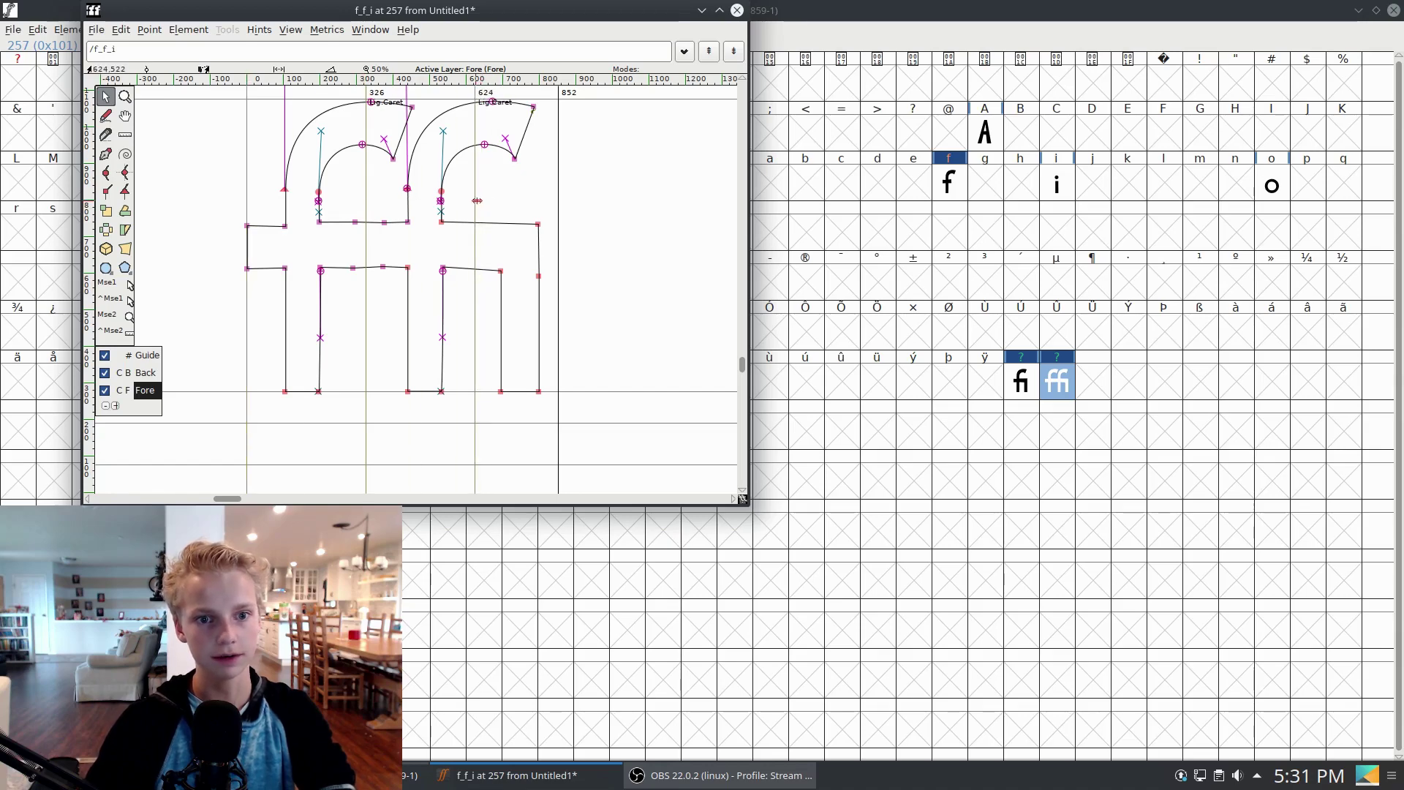
click(737, 11)
click(915, 276)
click(1021, 381)
click(1066, 369)
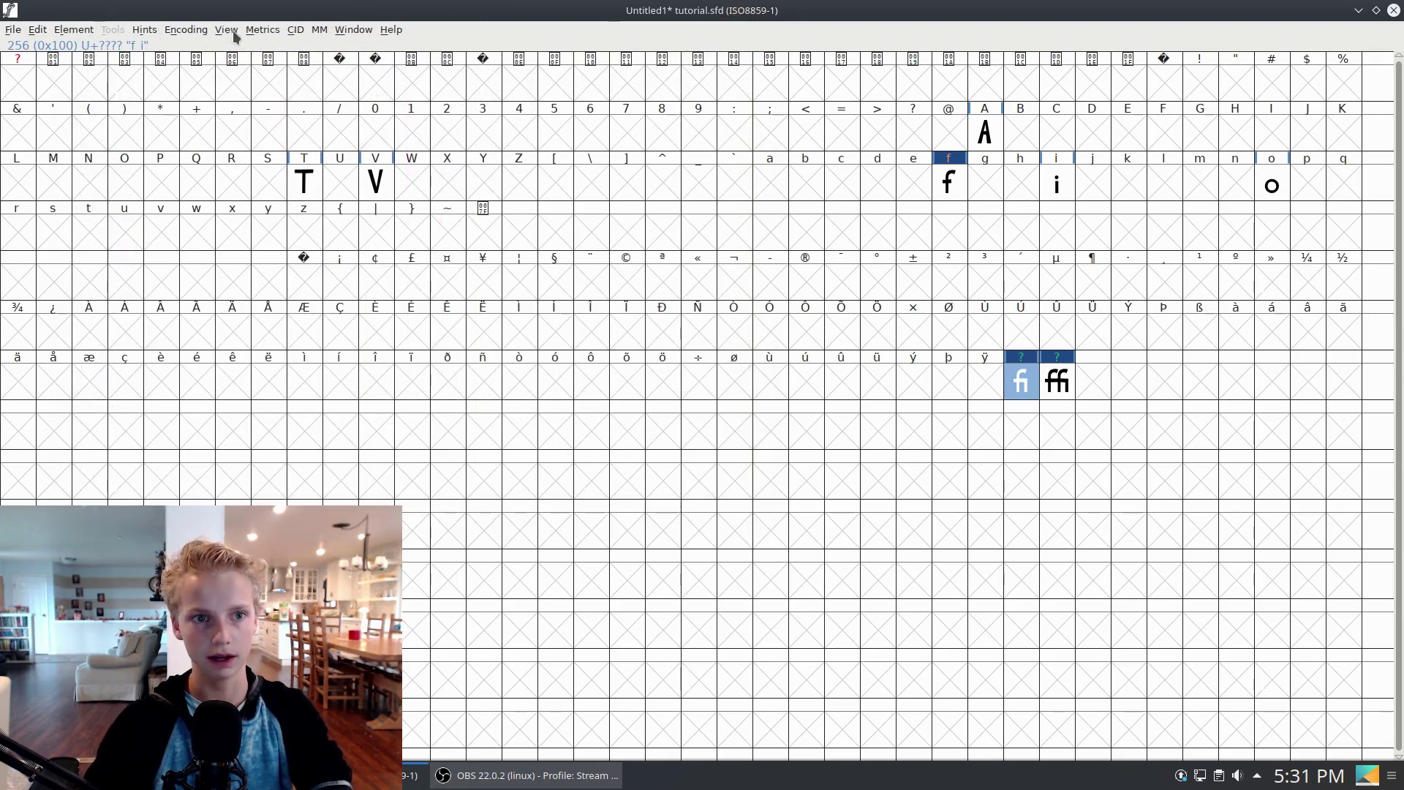
Type fi and ffi in a new metrics window, confirming ffi becomes f_f_i (width 852).
click(262, 30)
click(273, 49)
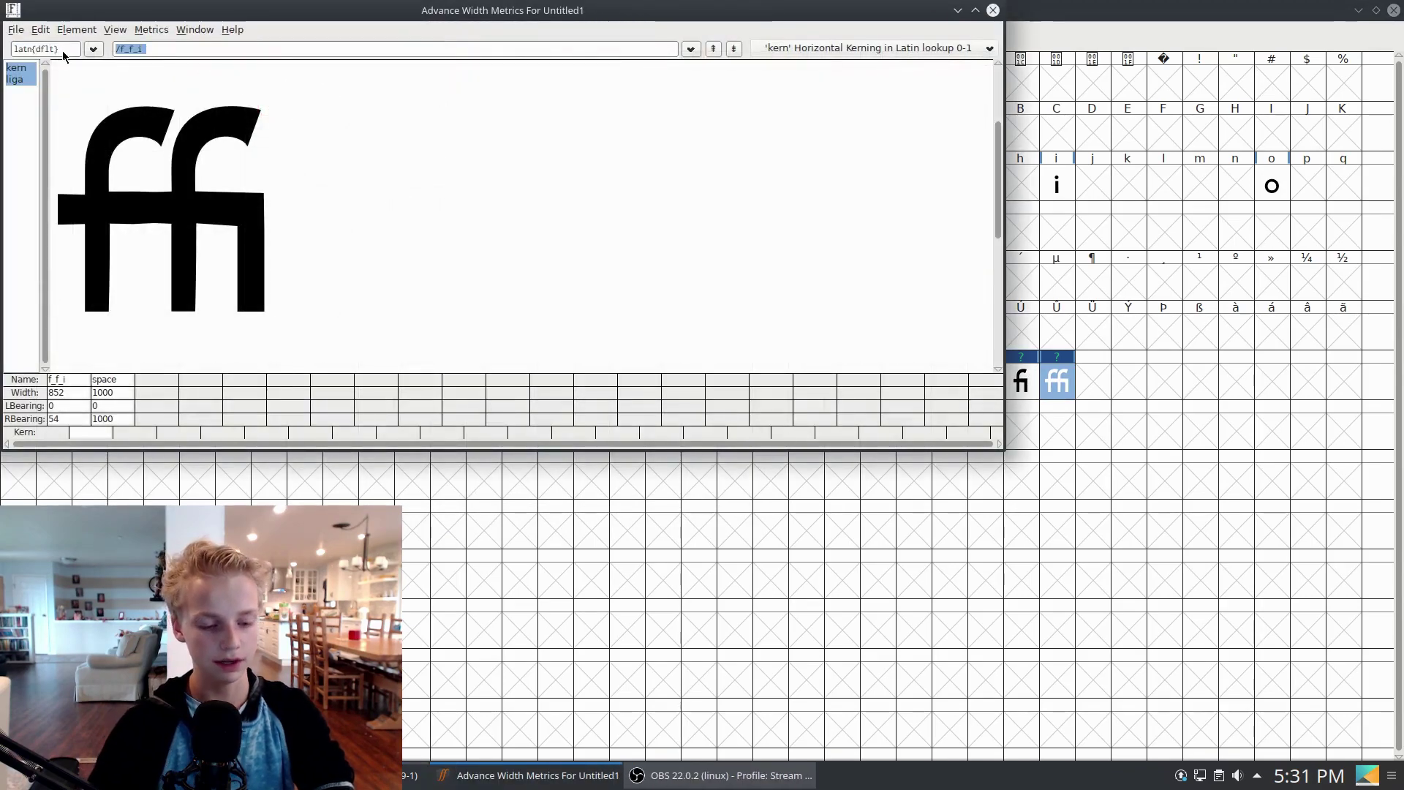
text(fi)
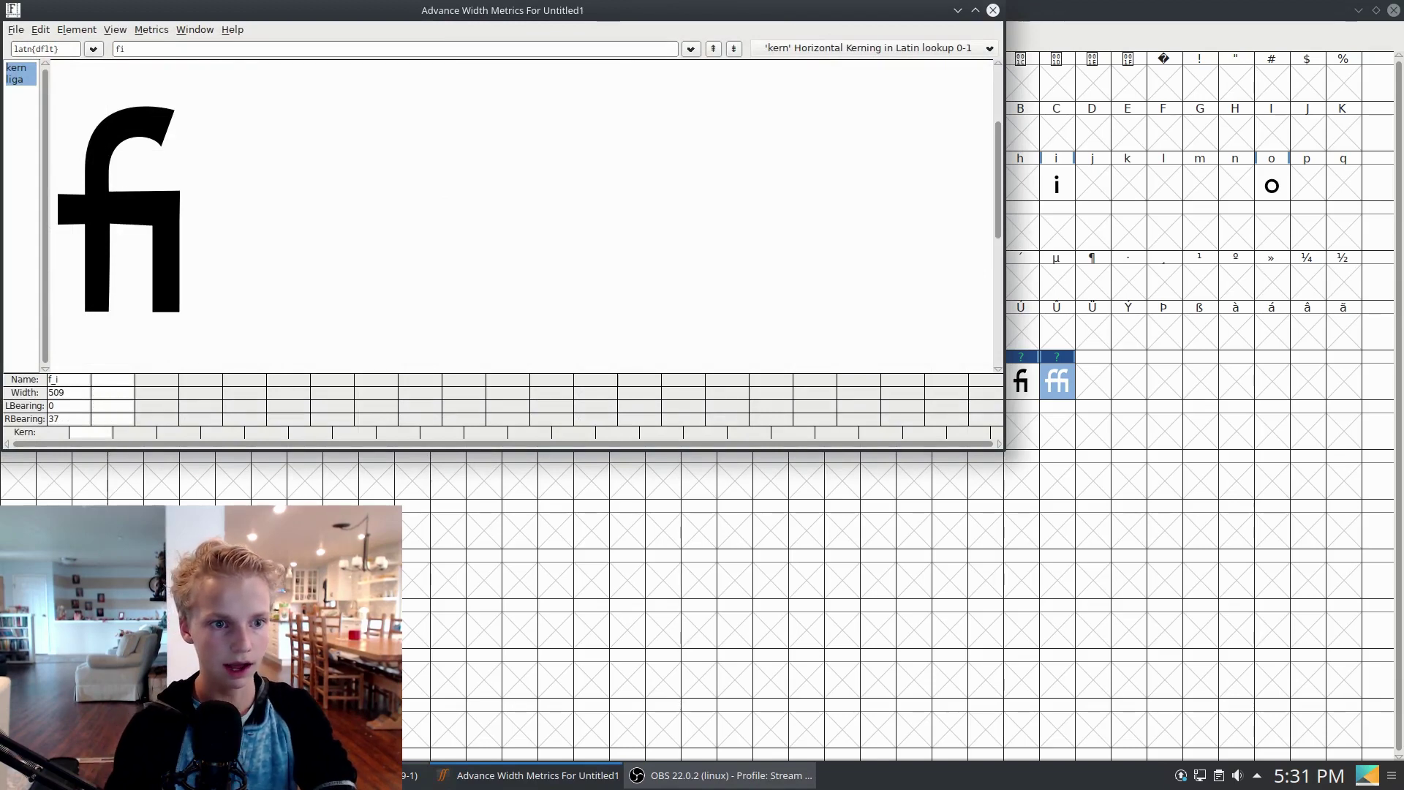
text(iii)
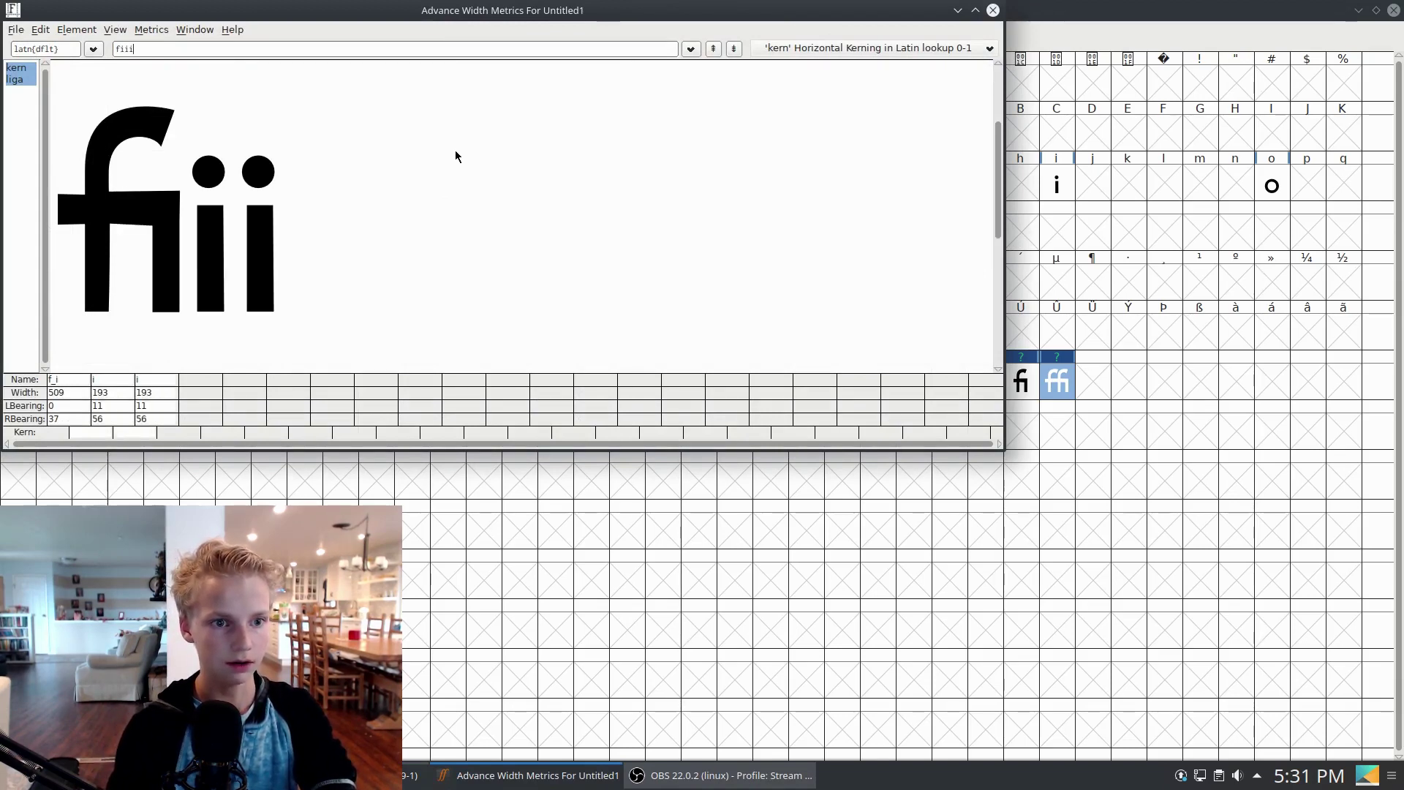
key(BackSpace)
key(BackSpace)
key(BackSpace)
key(BackSpace)
key(BackSpace)
text(ffi)
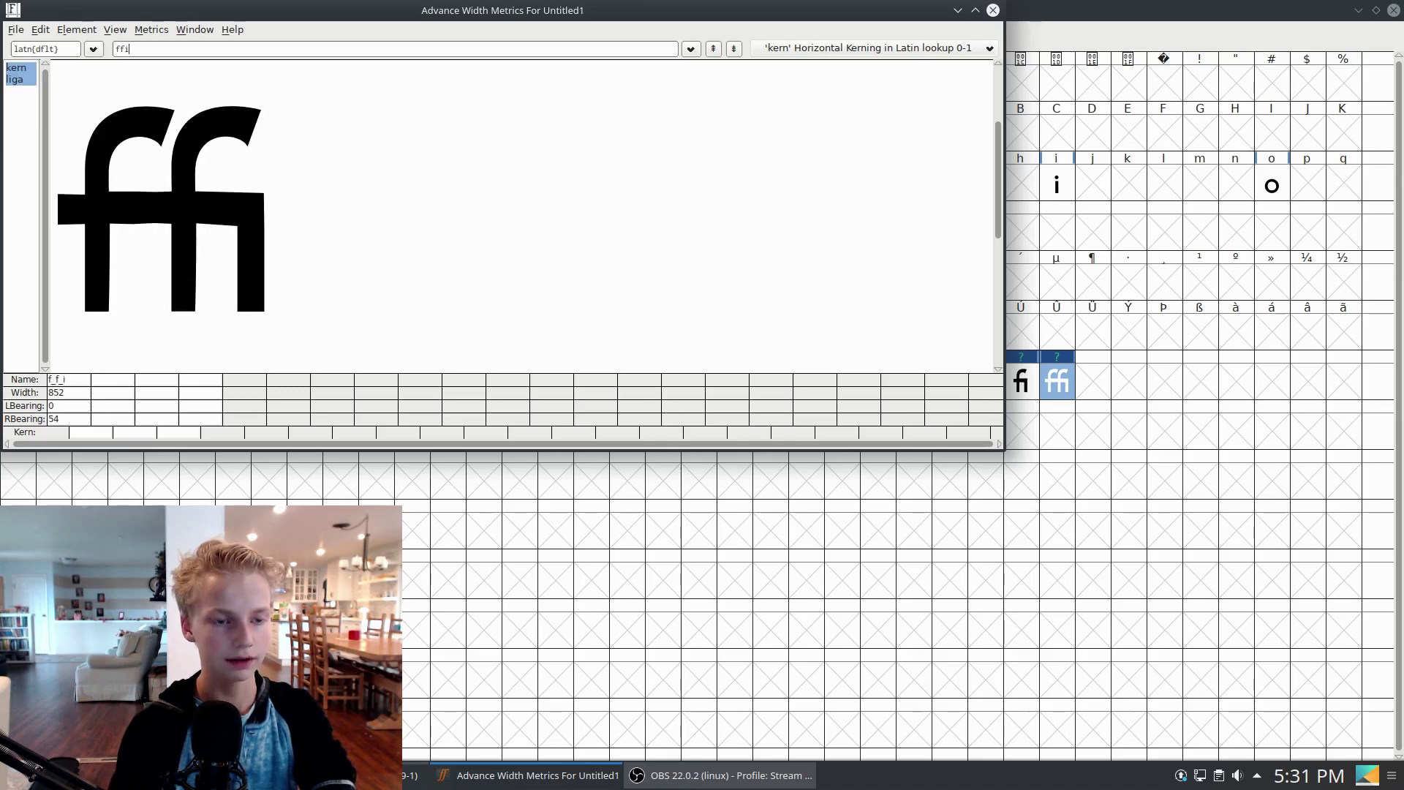
key(BackSpace)
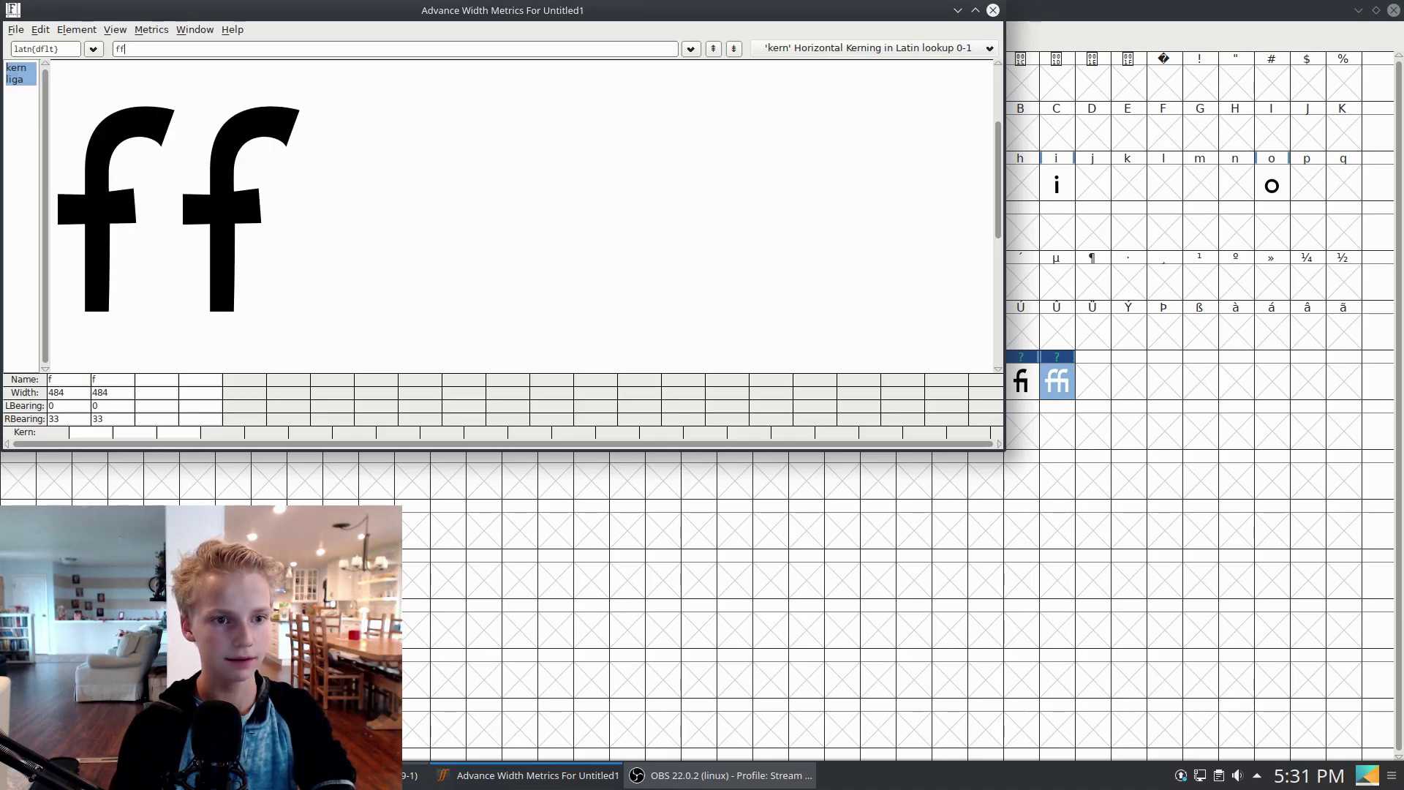
text(i)
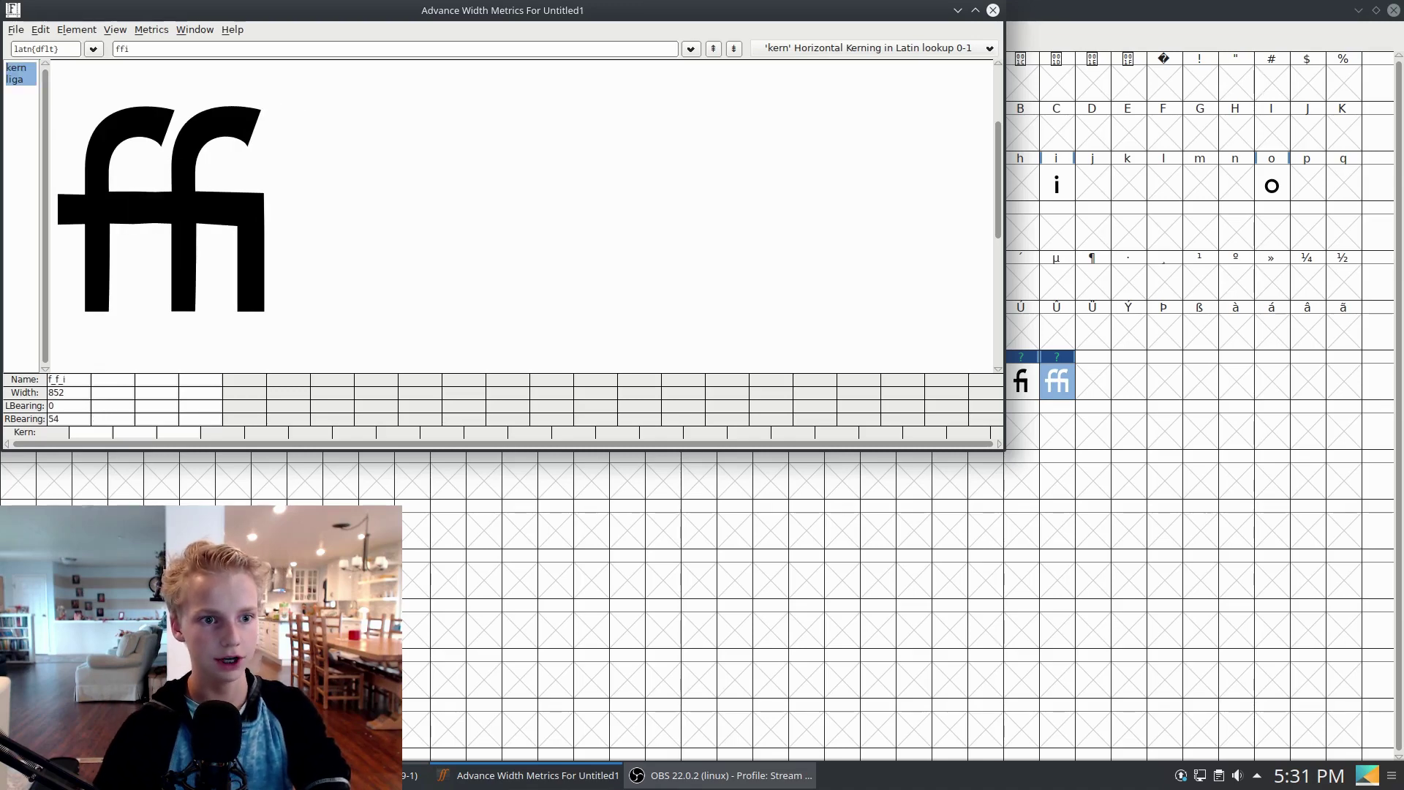
click(994, 11)
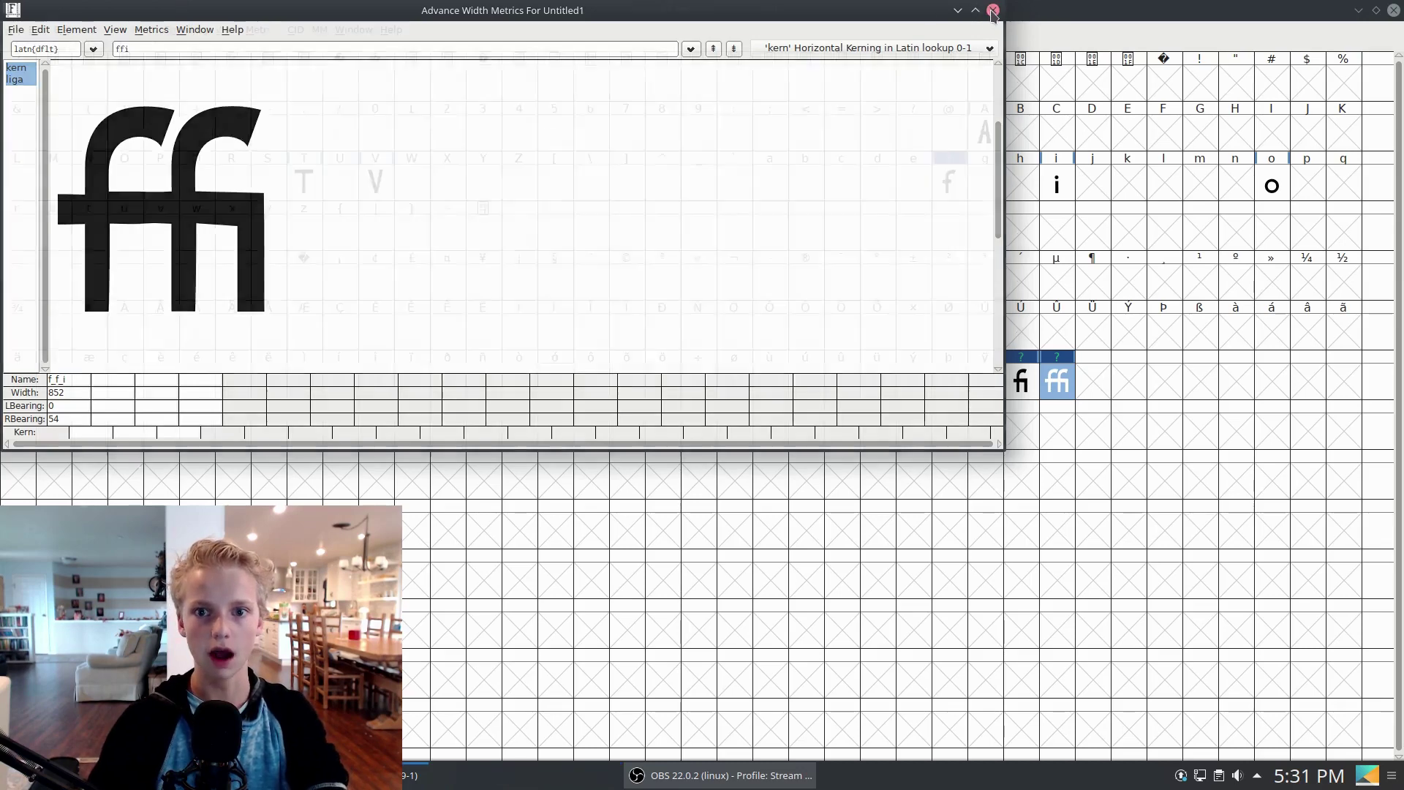